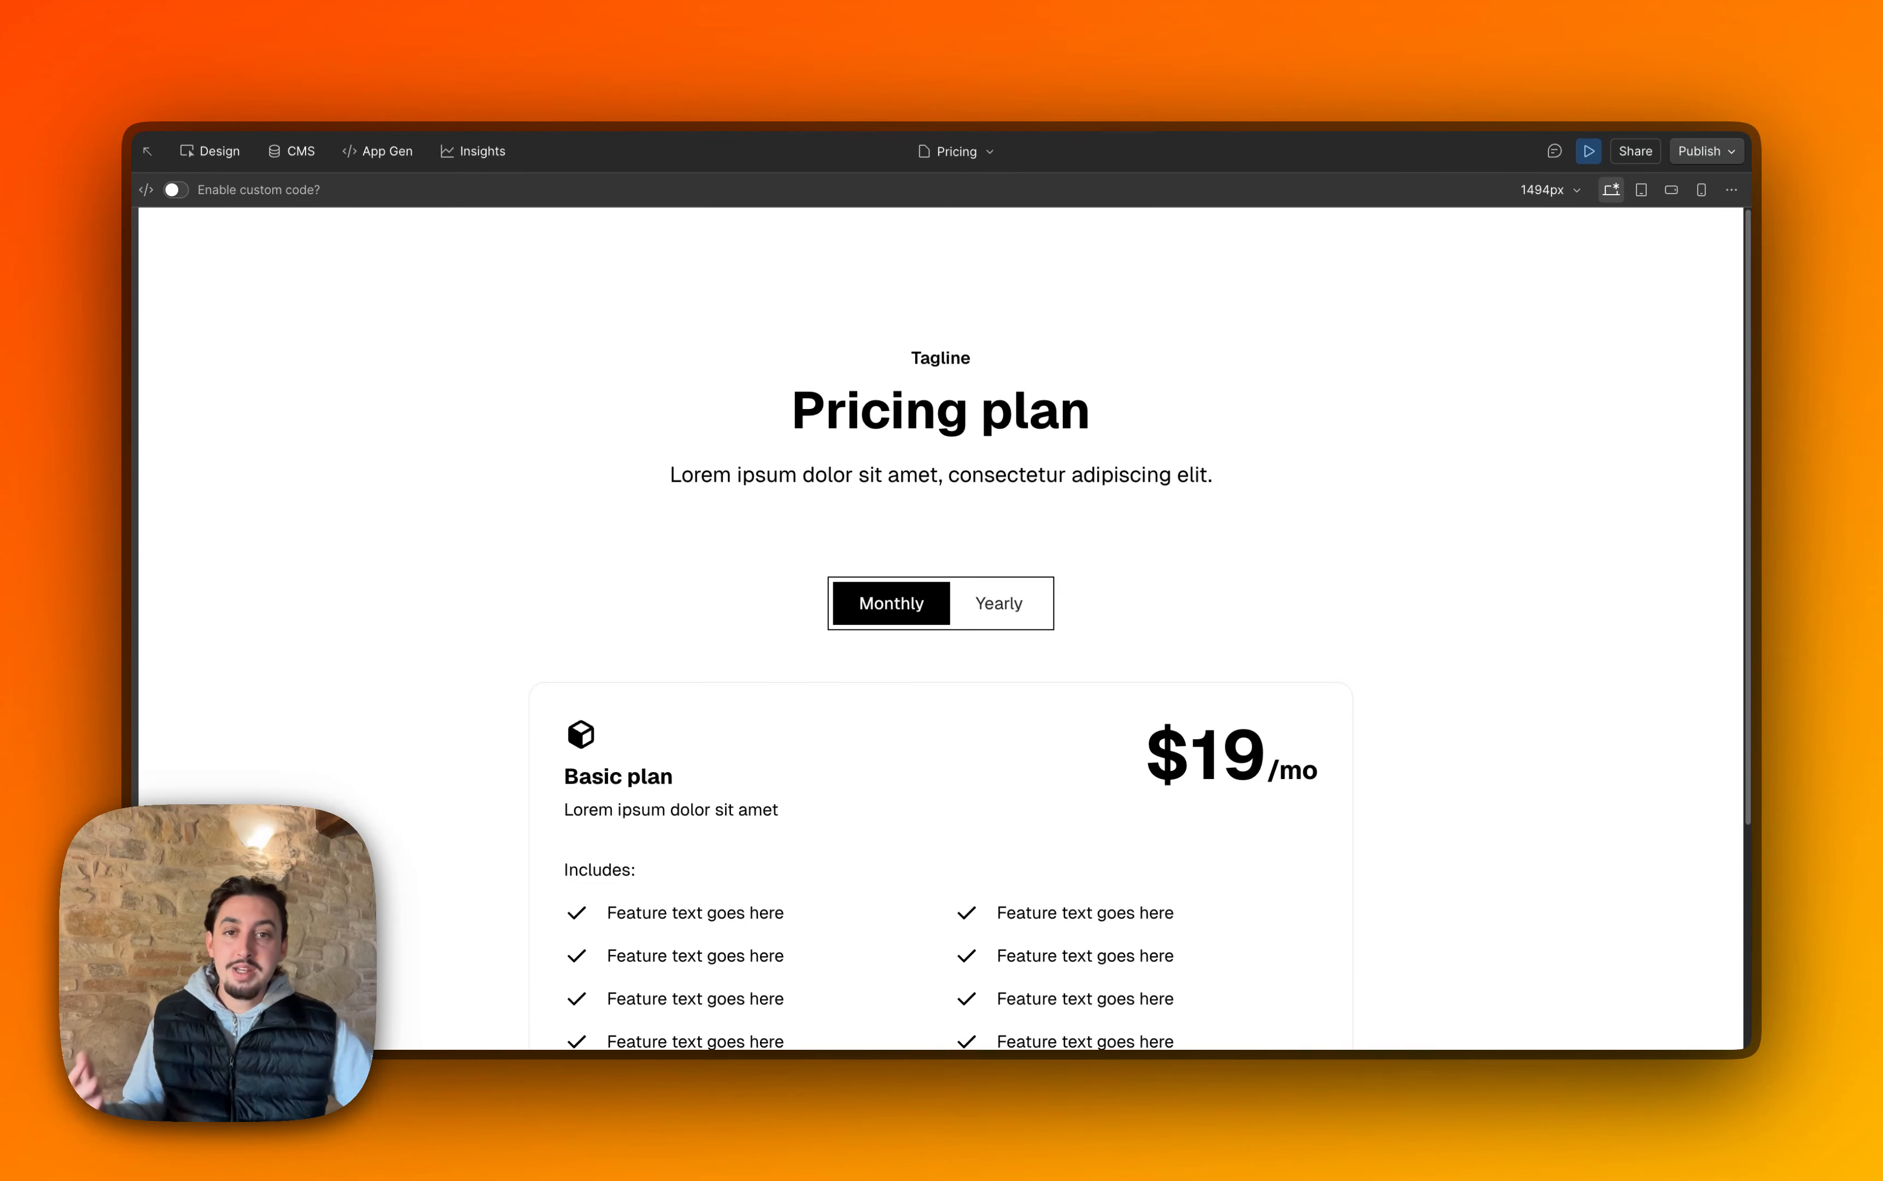
# Review the pricing page preview, switching the plan card between its Monthly and Yearly options.
pyautogui.scroll(-1, 951, 421)
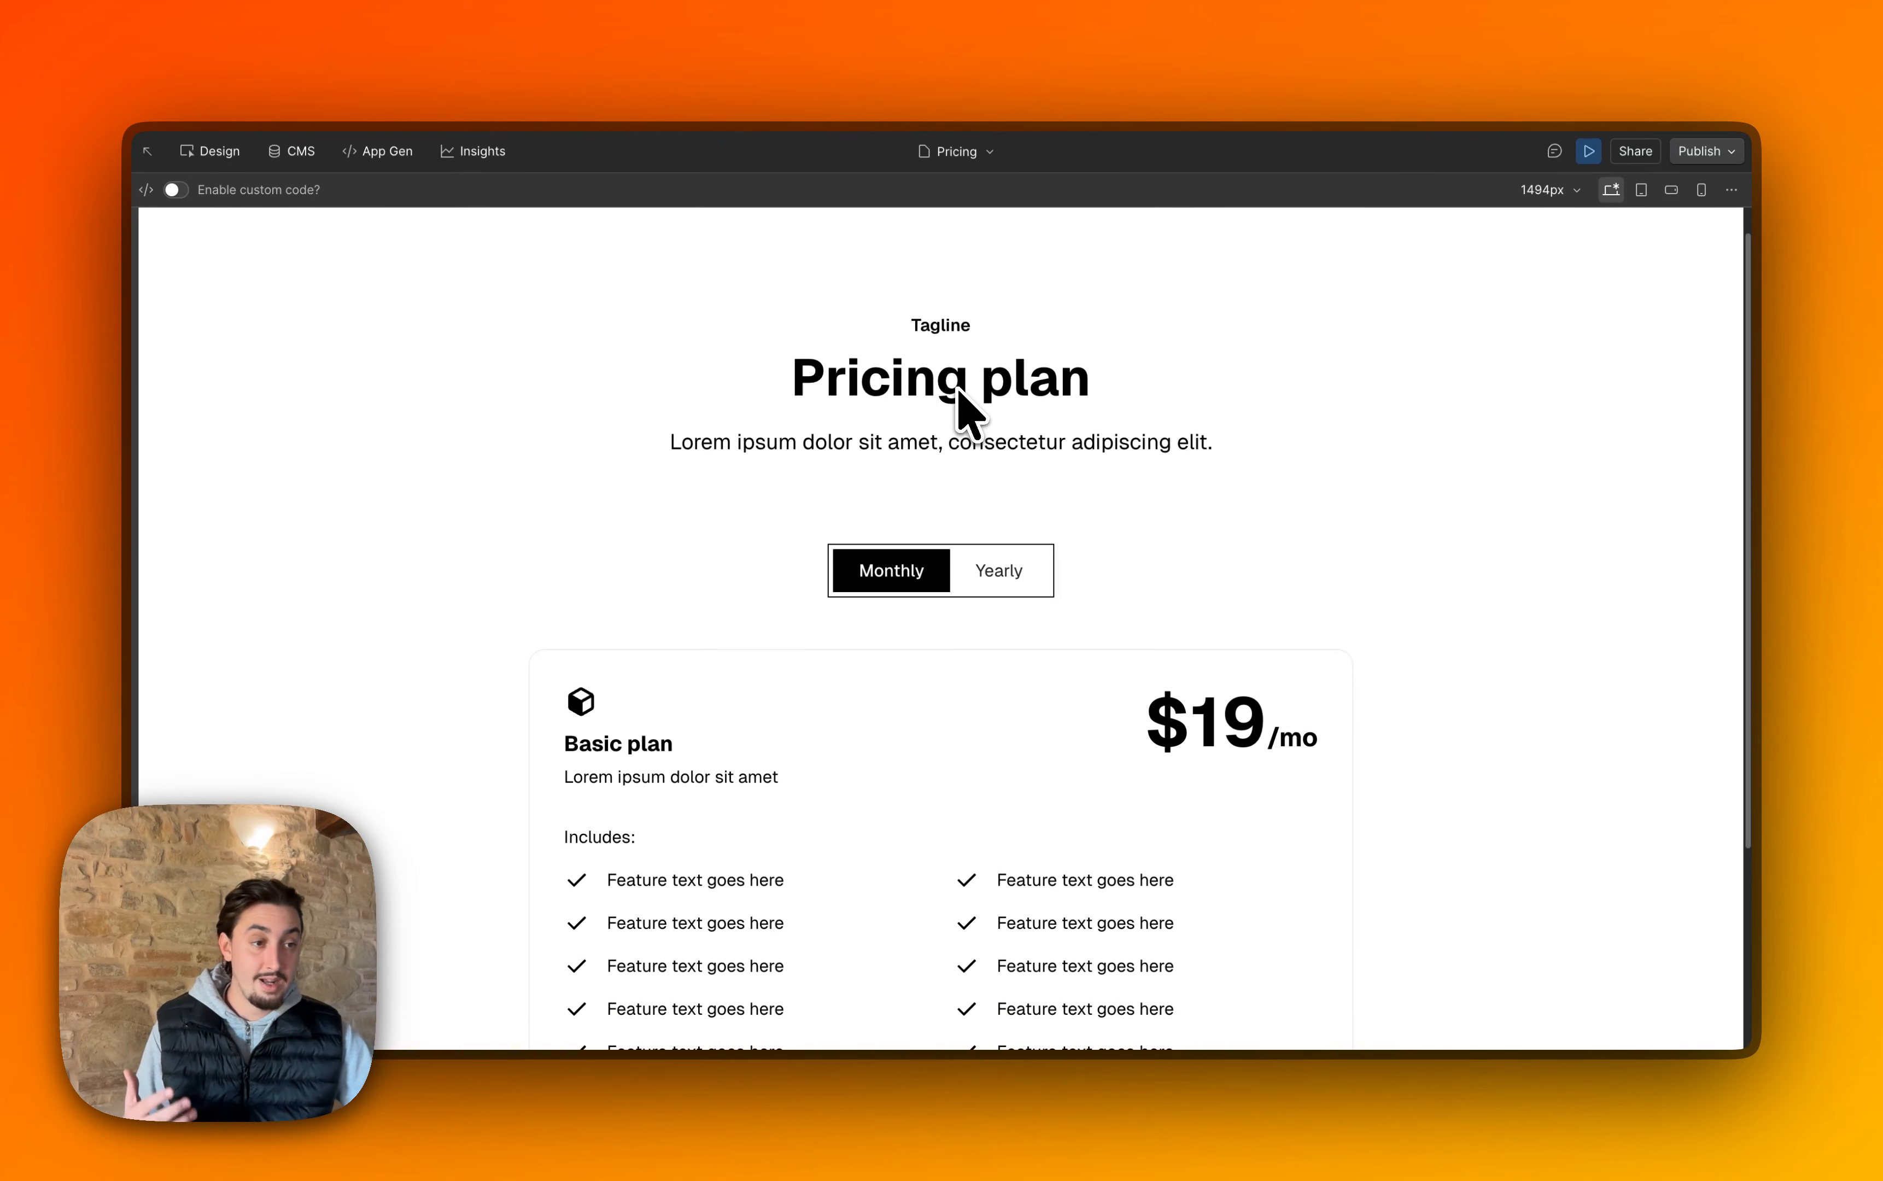
pyautogui.scroll(-5, 1046, 399)
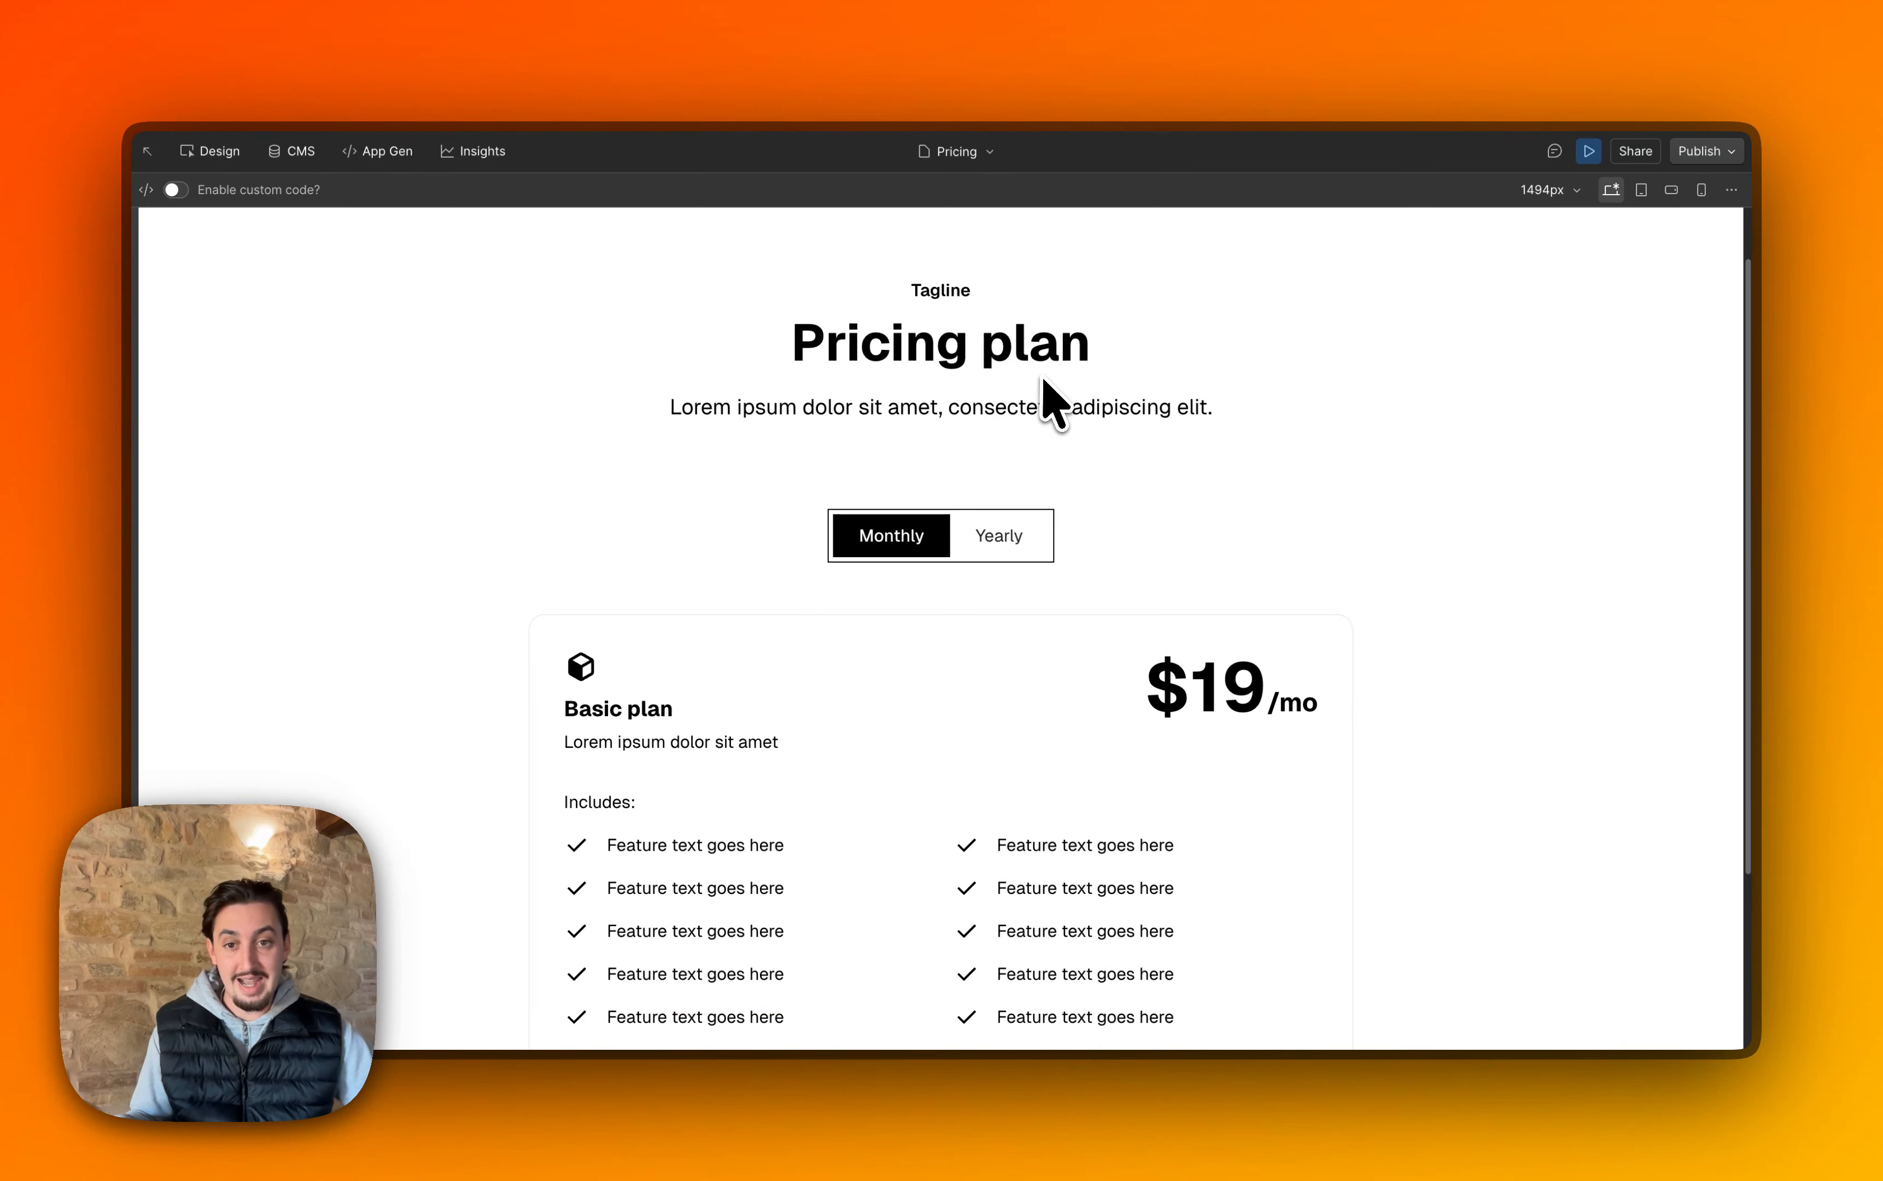
pyautogui.scroll(-3, 1046, 390)
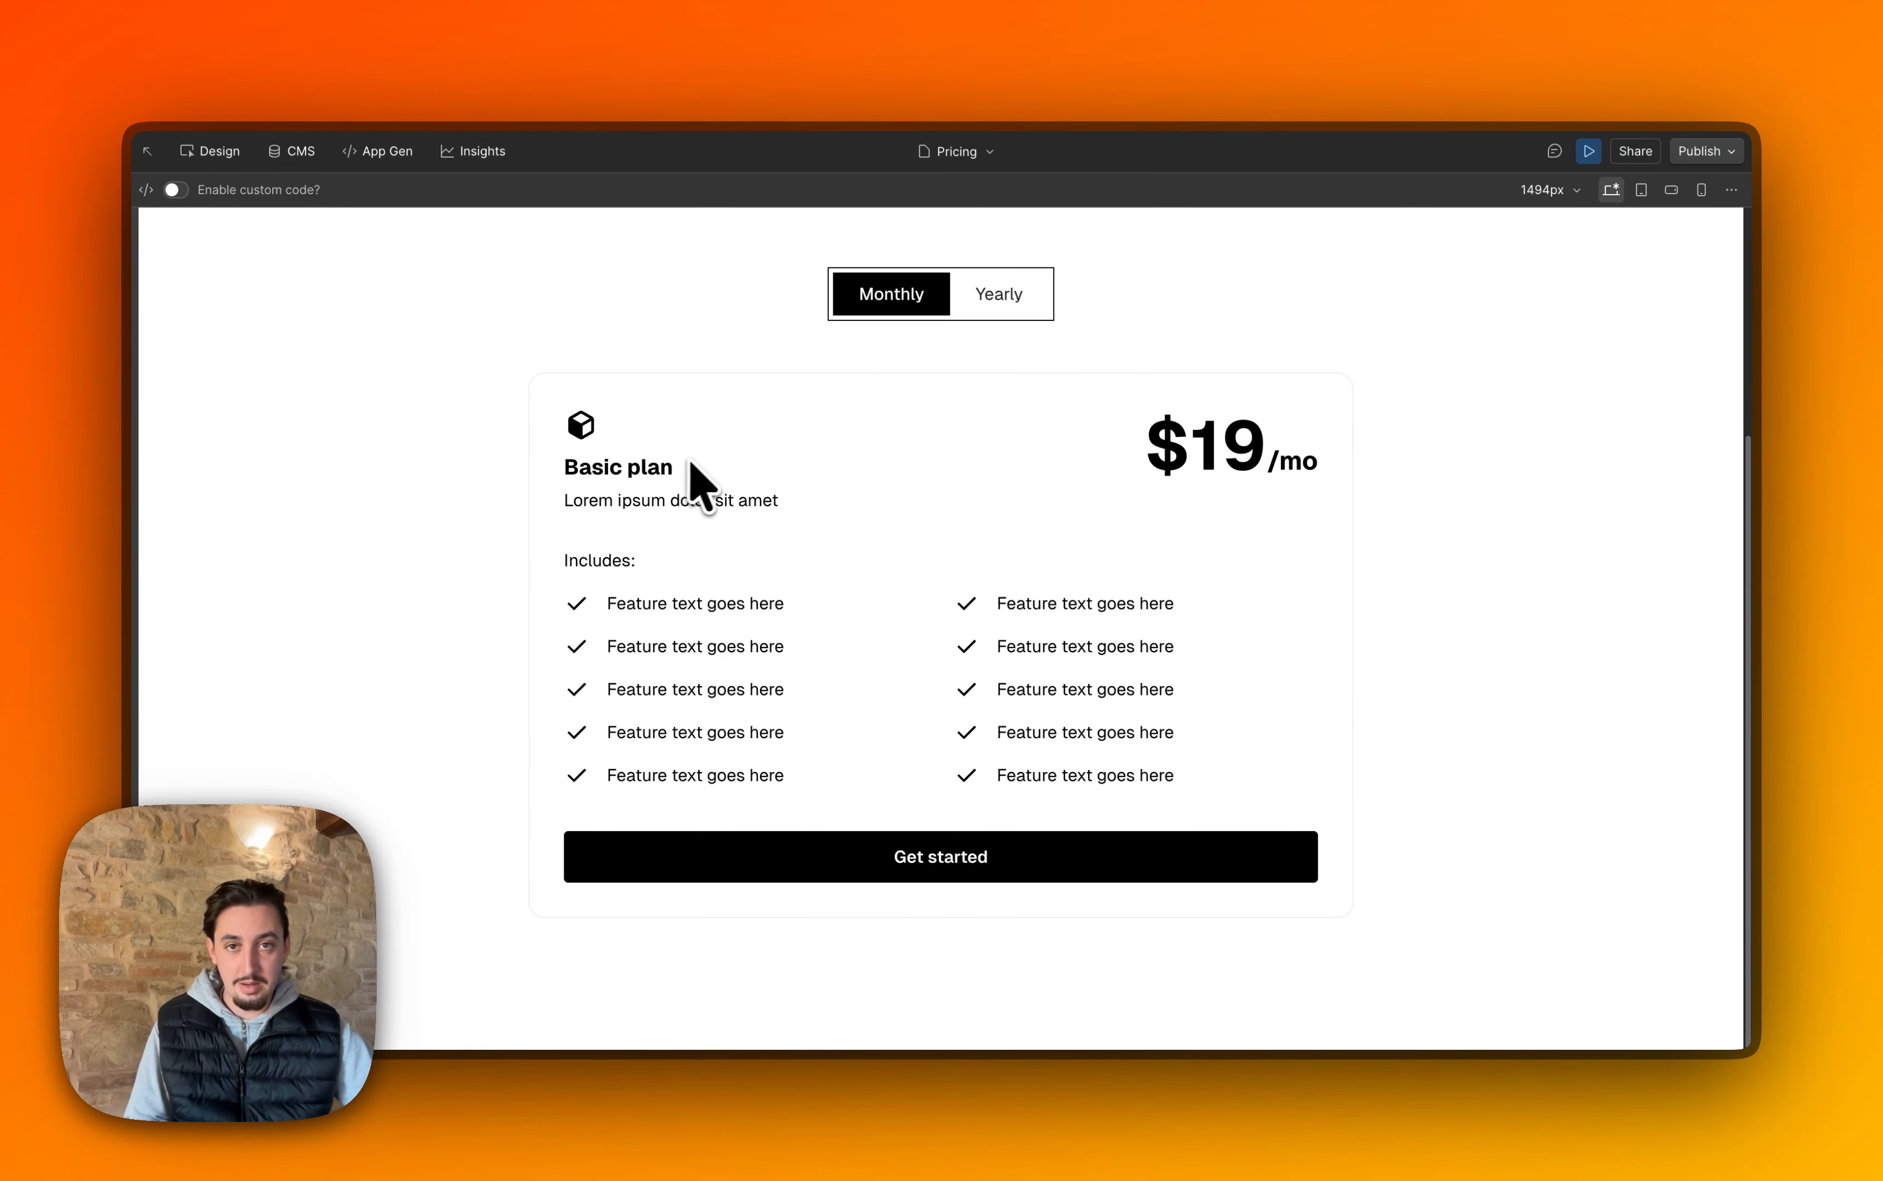
pyautogui.scroll(1, 781, 451)
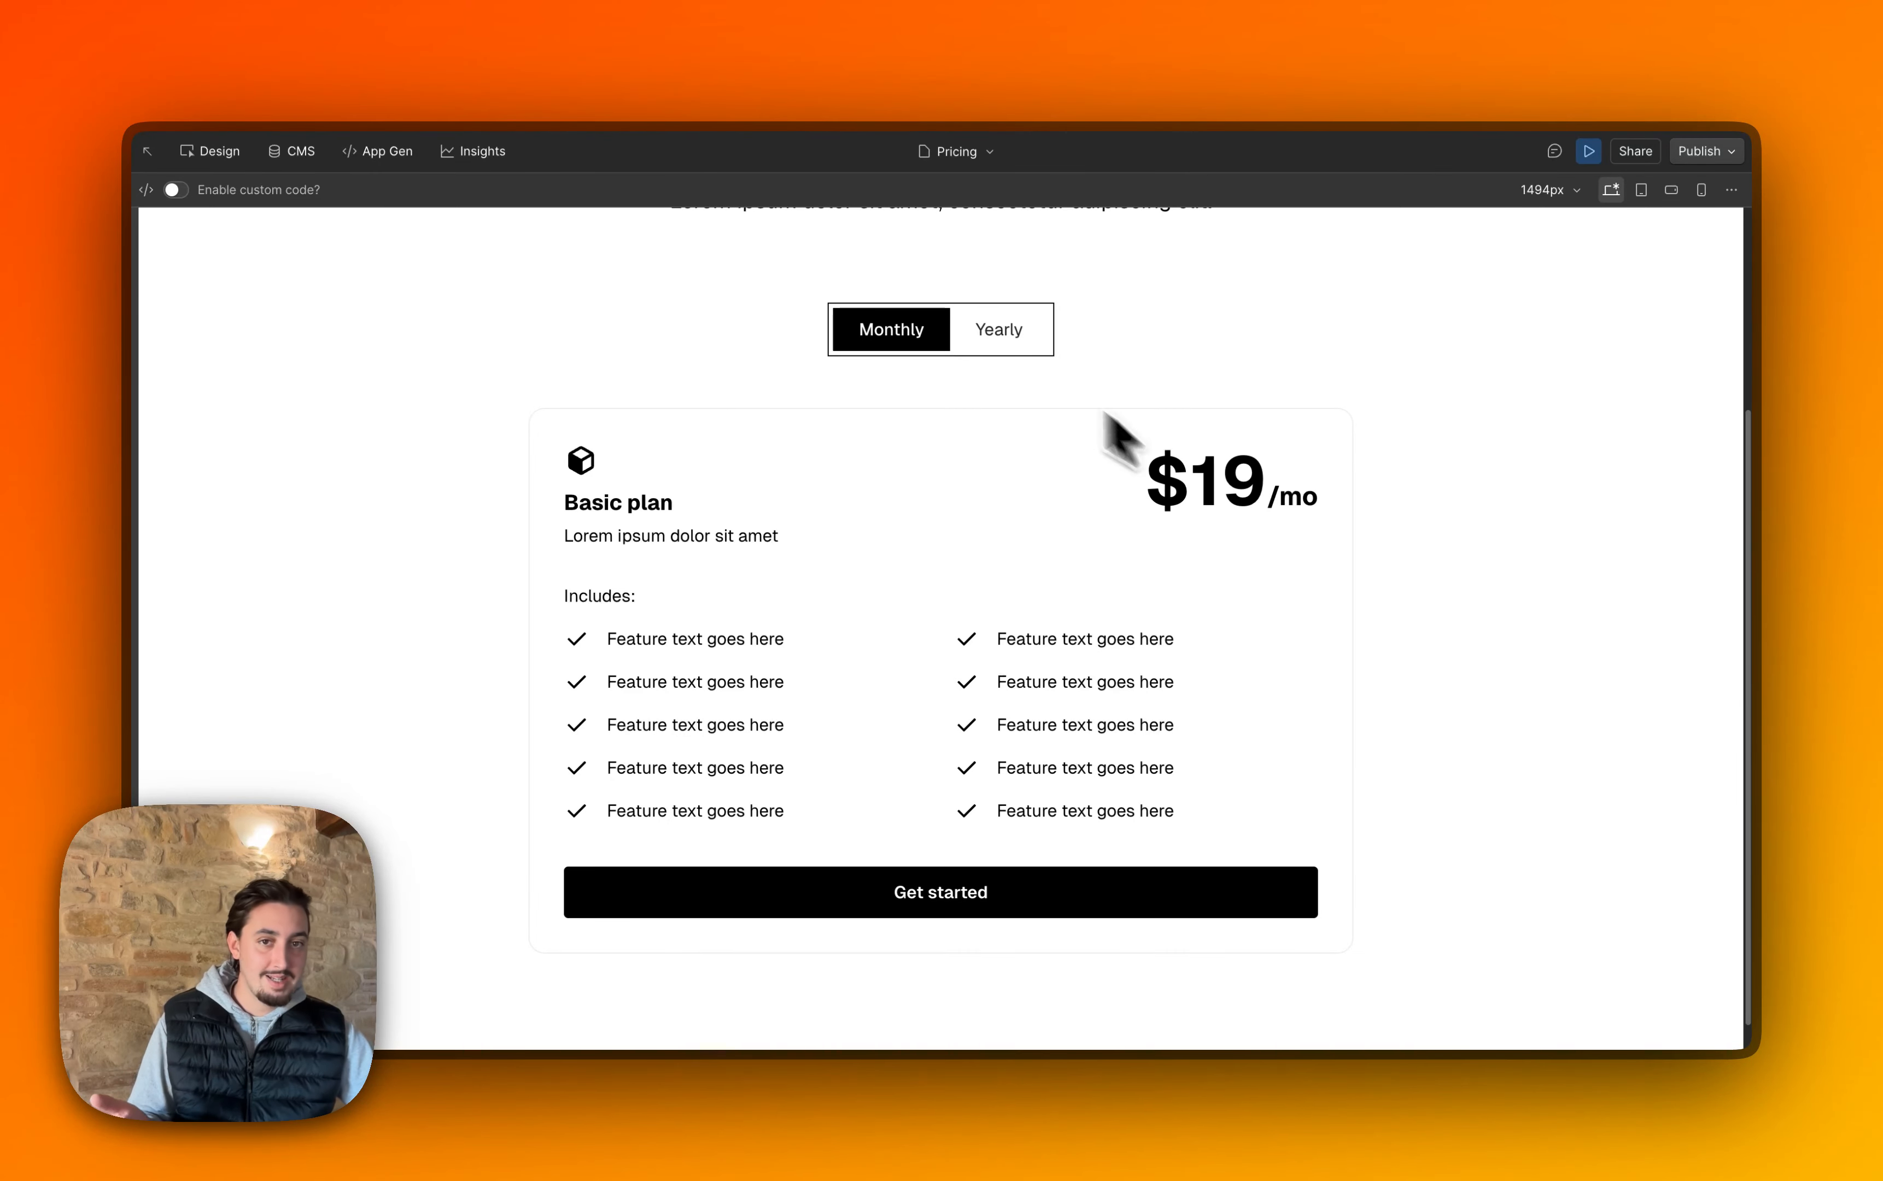
pyautogui.click(1003, 350)
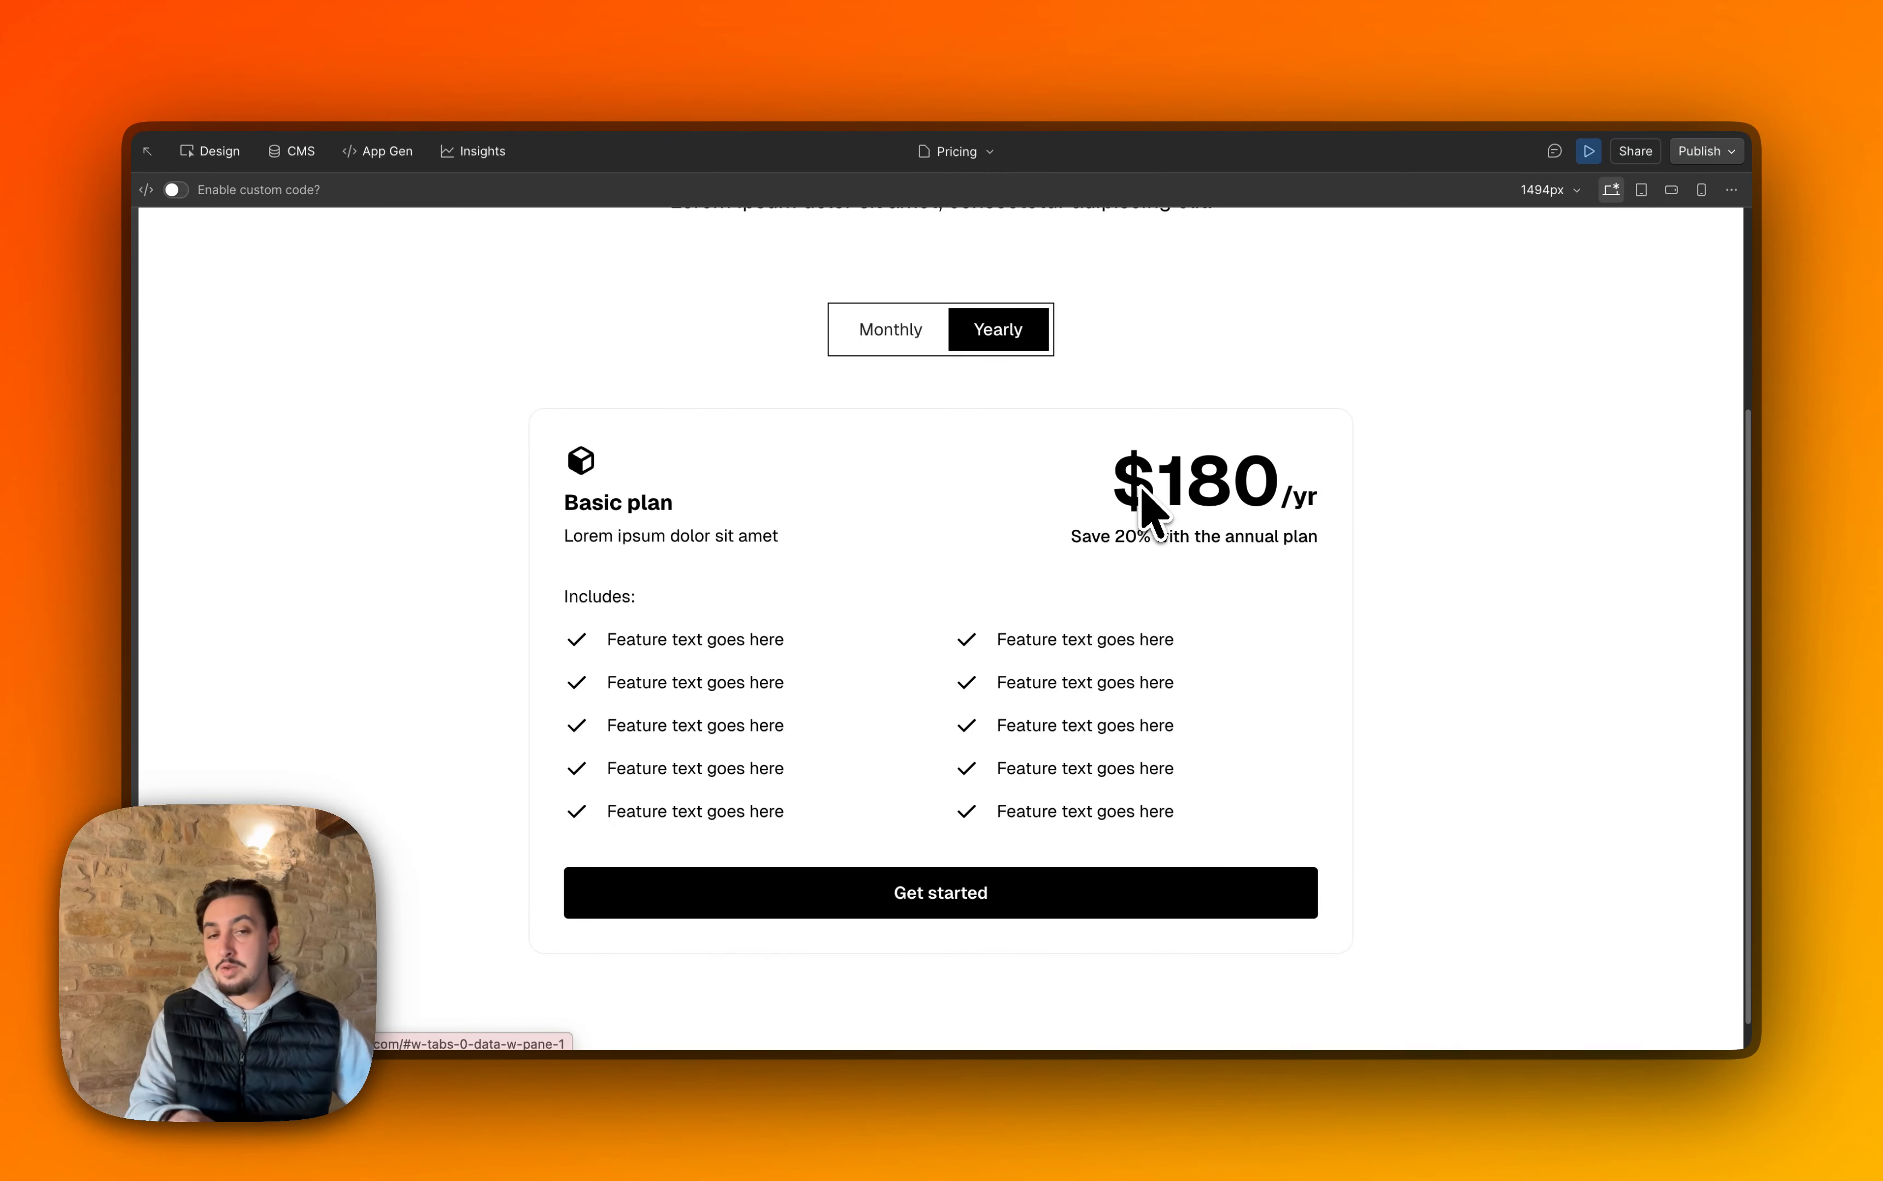
pyautogui.click(902, 344)
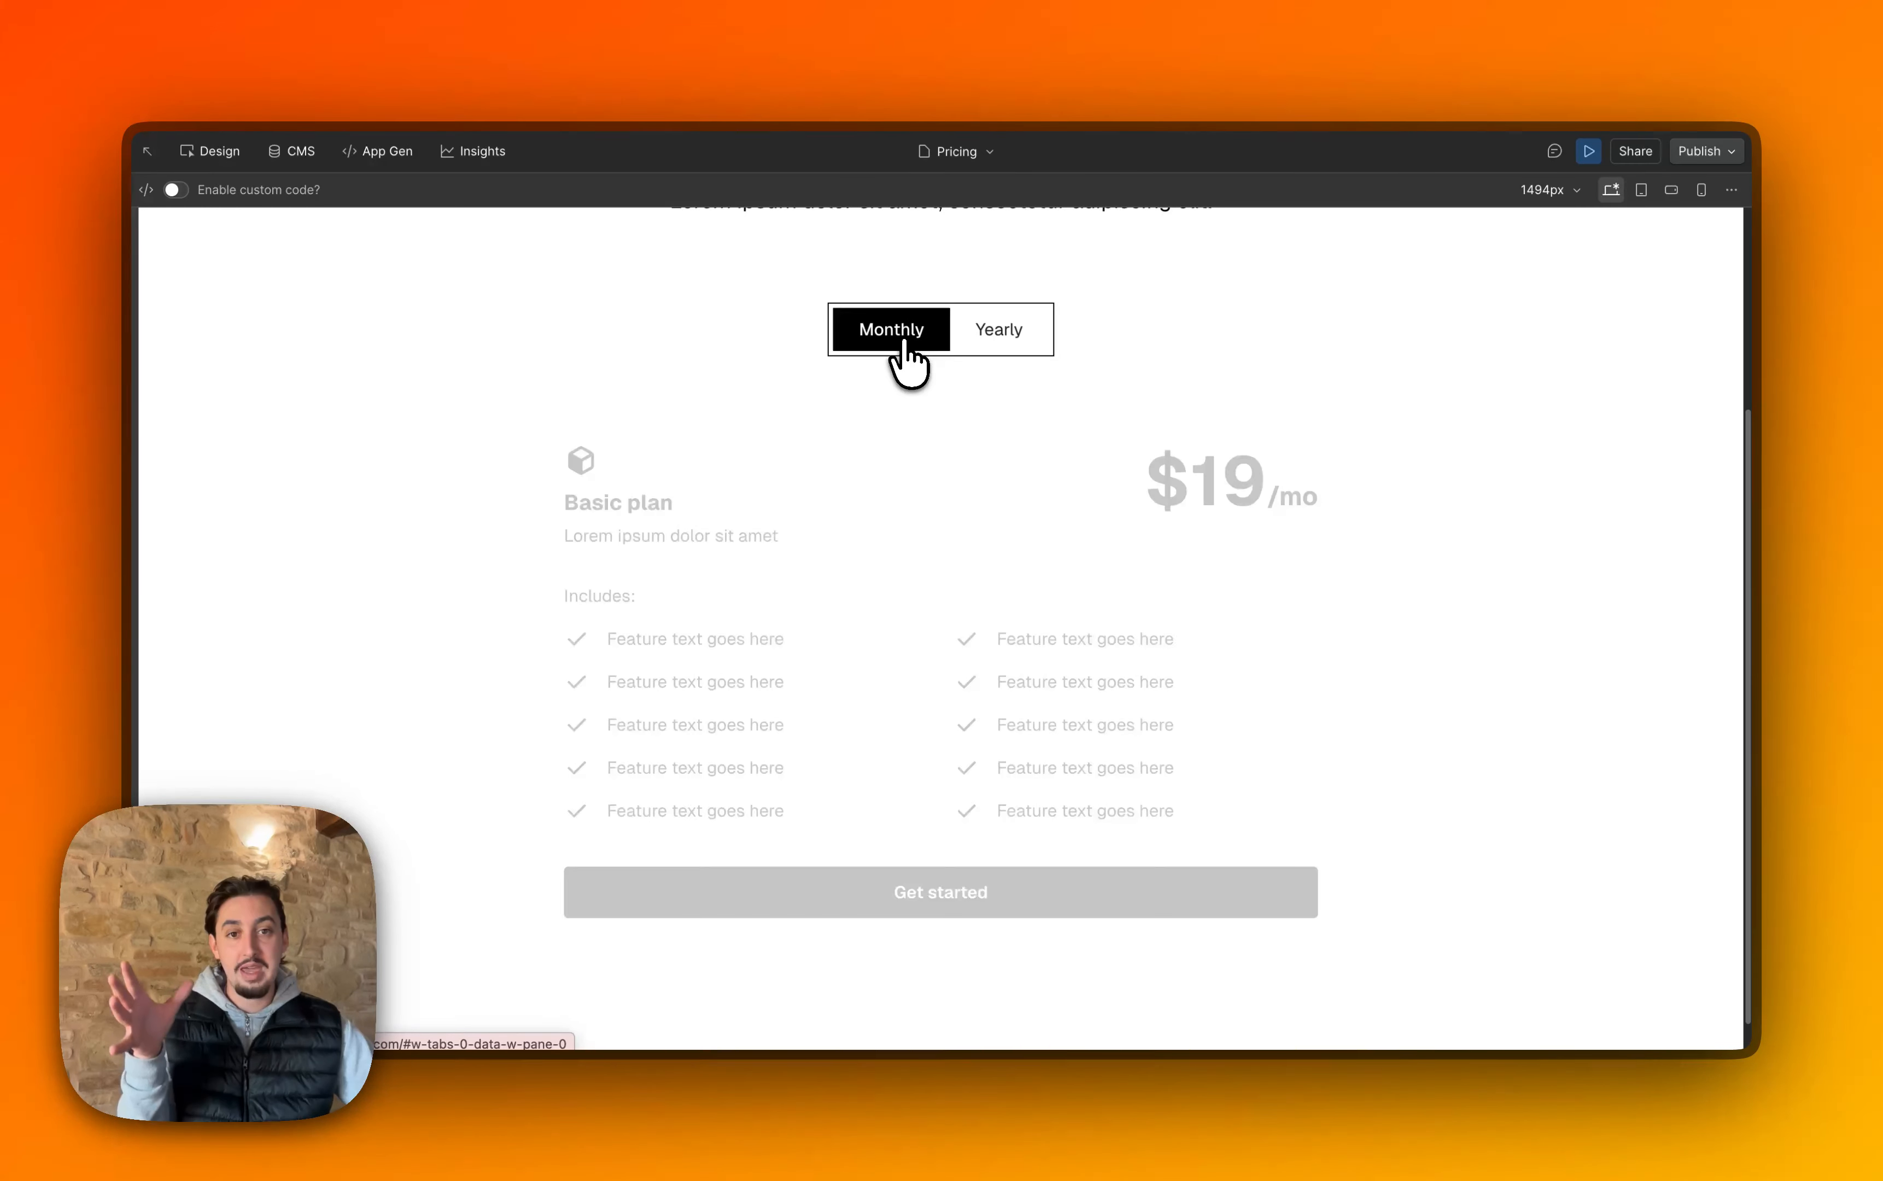
pyautogui.click(989, 348)
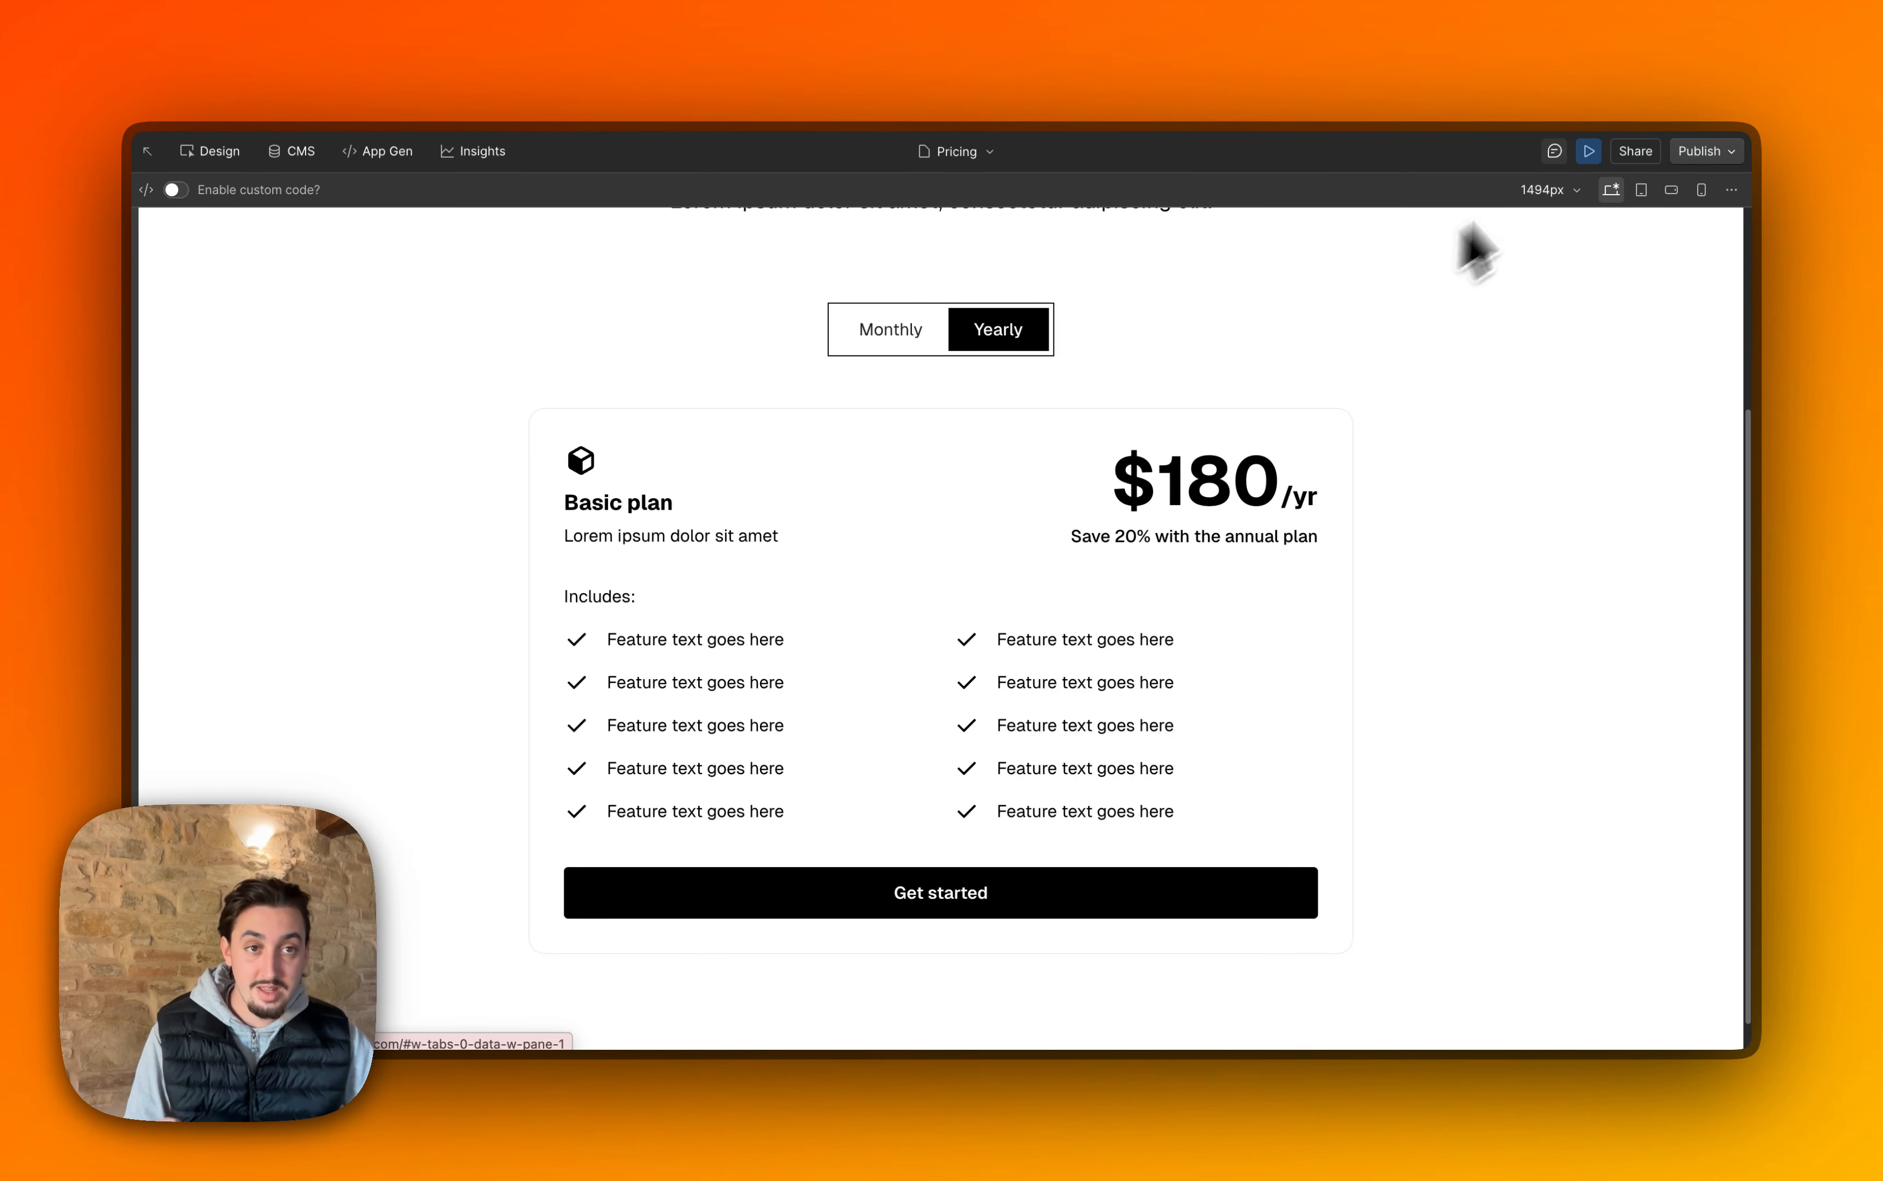
# Leave the preview, move the Yearly tab ahead of Monthly and make Yearly the active tab.
pyautogui.click(1589, 153)
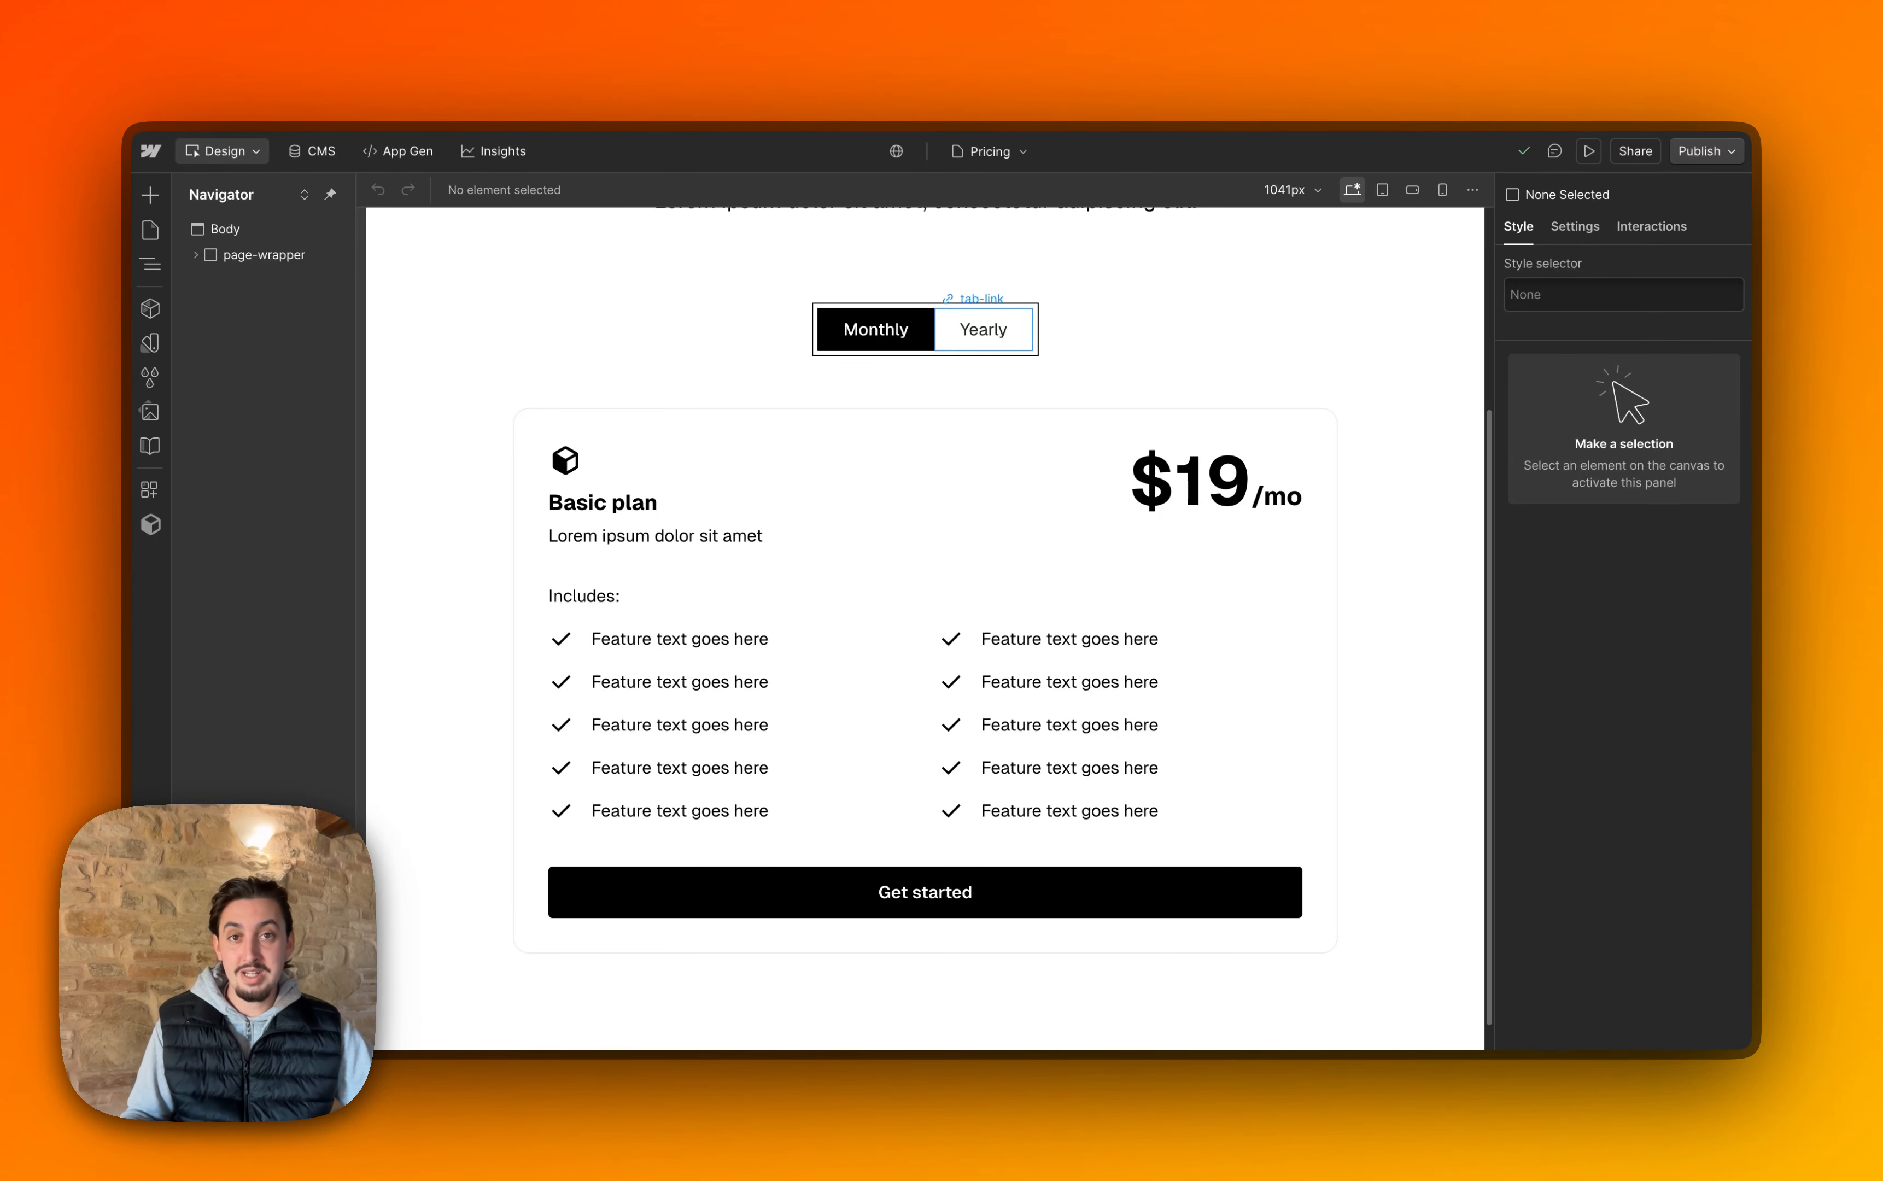
pyautogui.click(1005, 350)
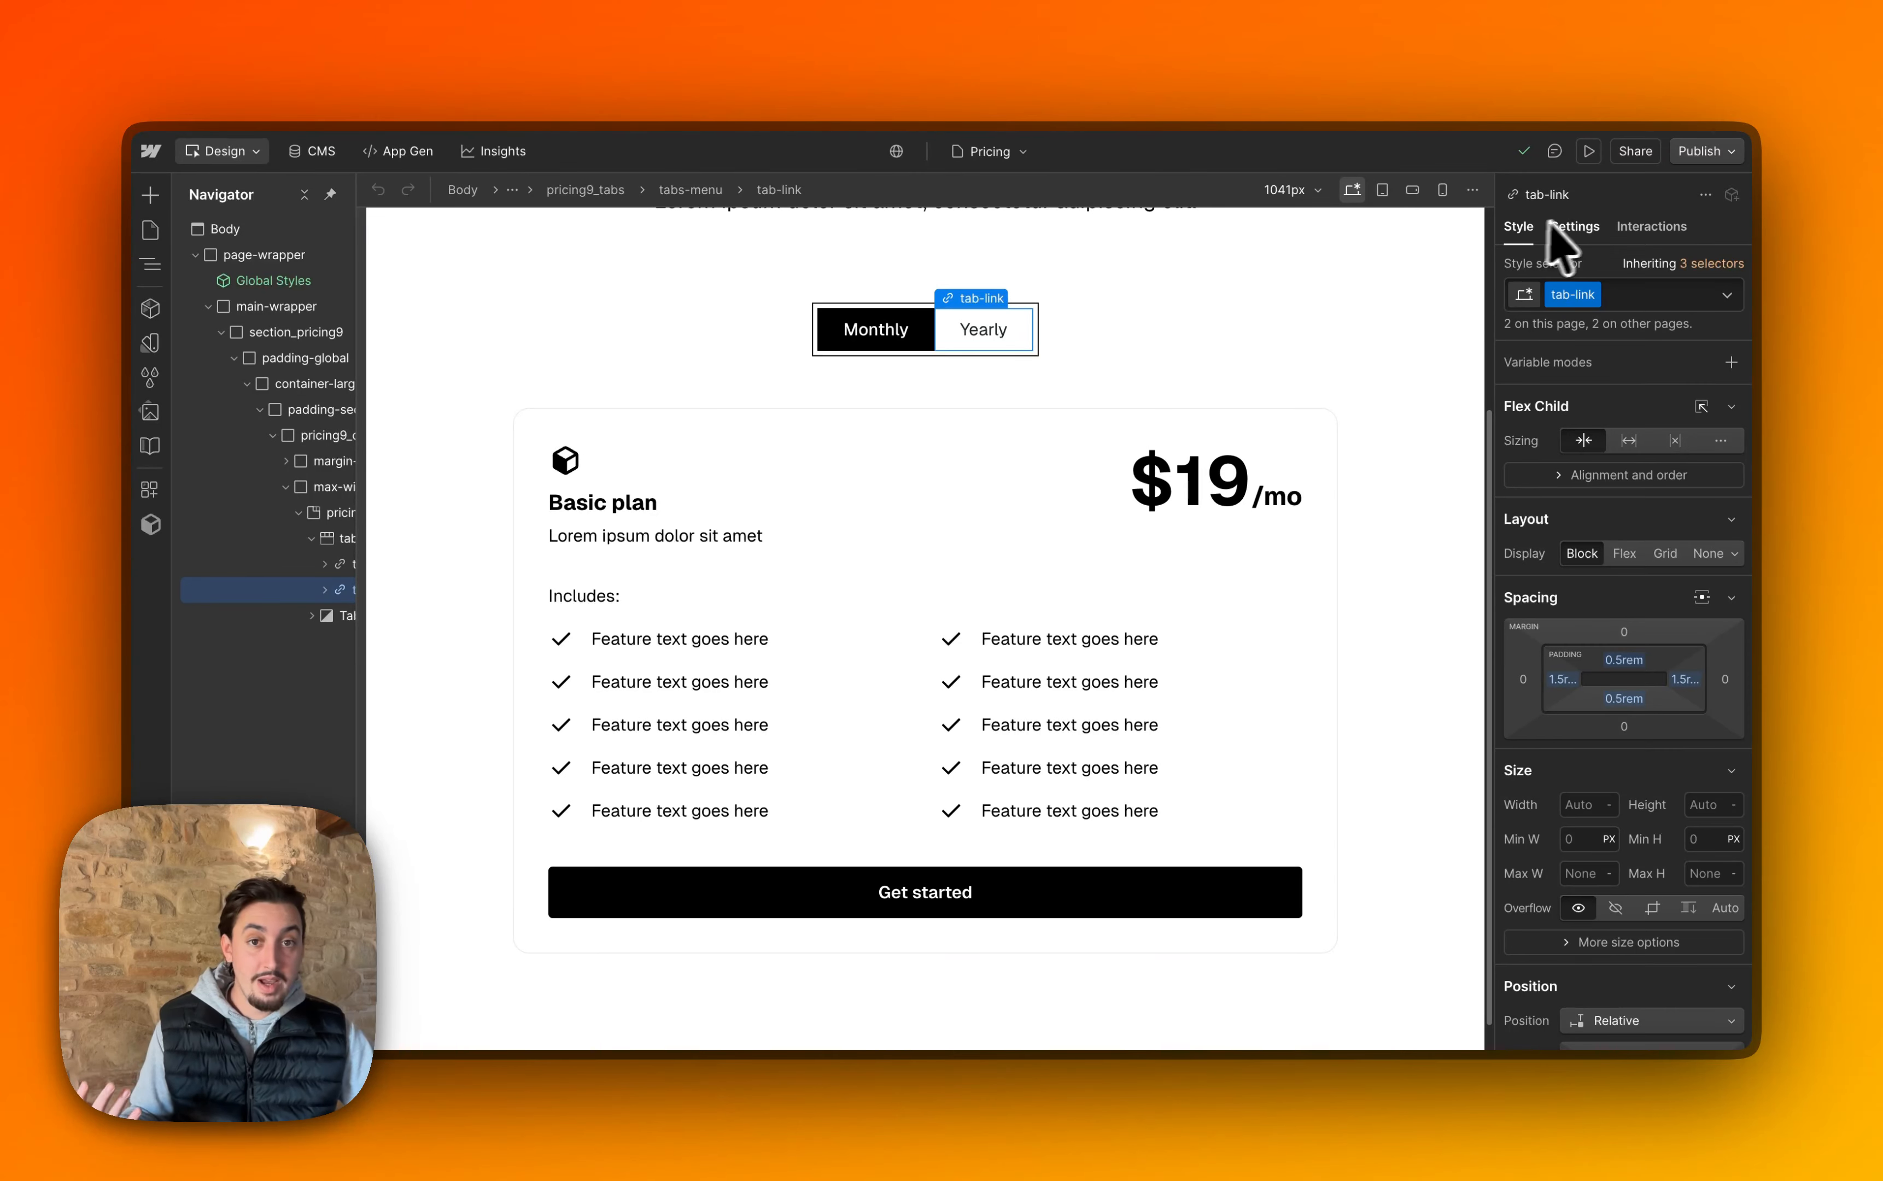
pyautogui.click(1575, 228)
pyautogui.moveTo(1511, 542); pyautogui.dragTo(1514, 517)
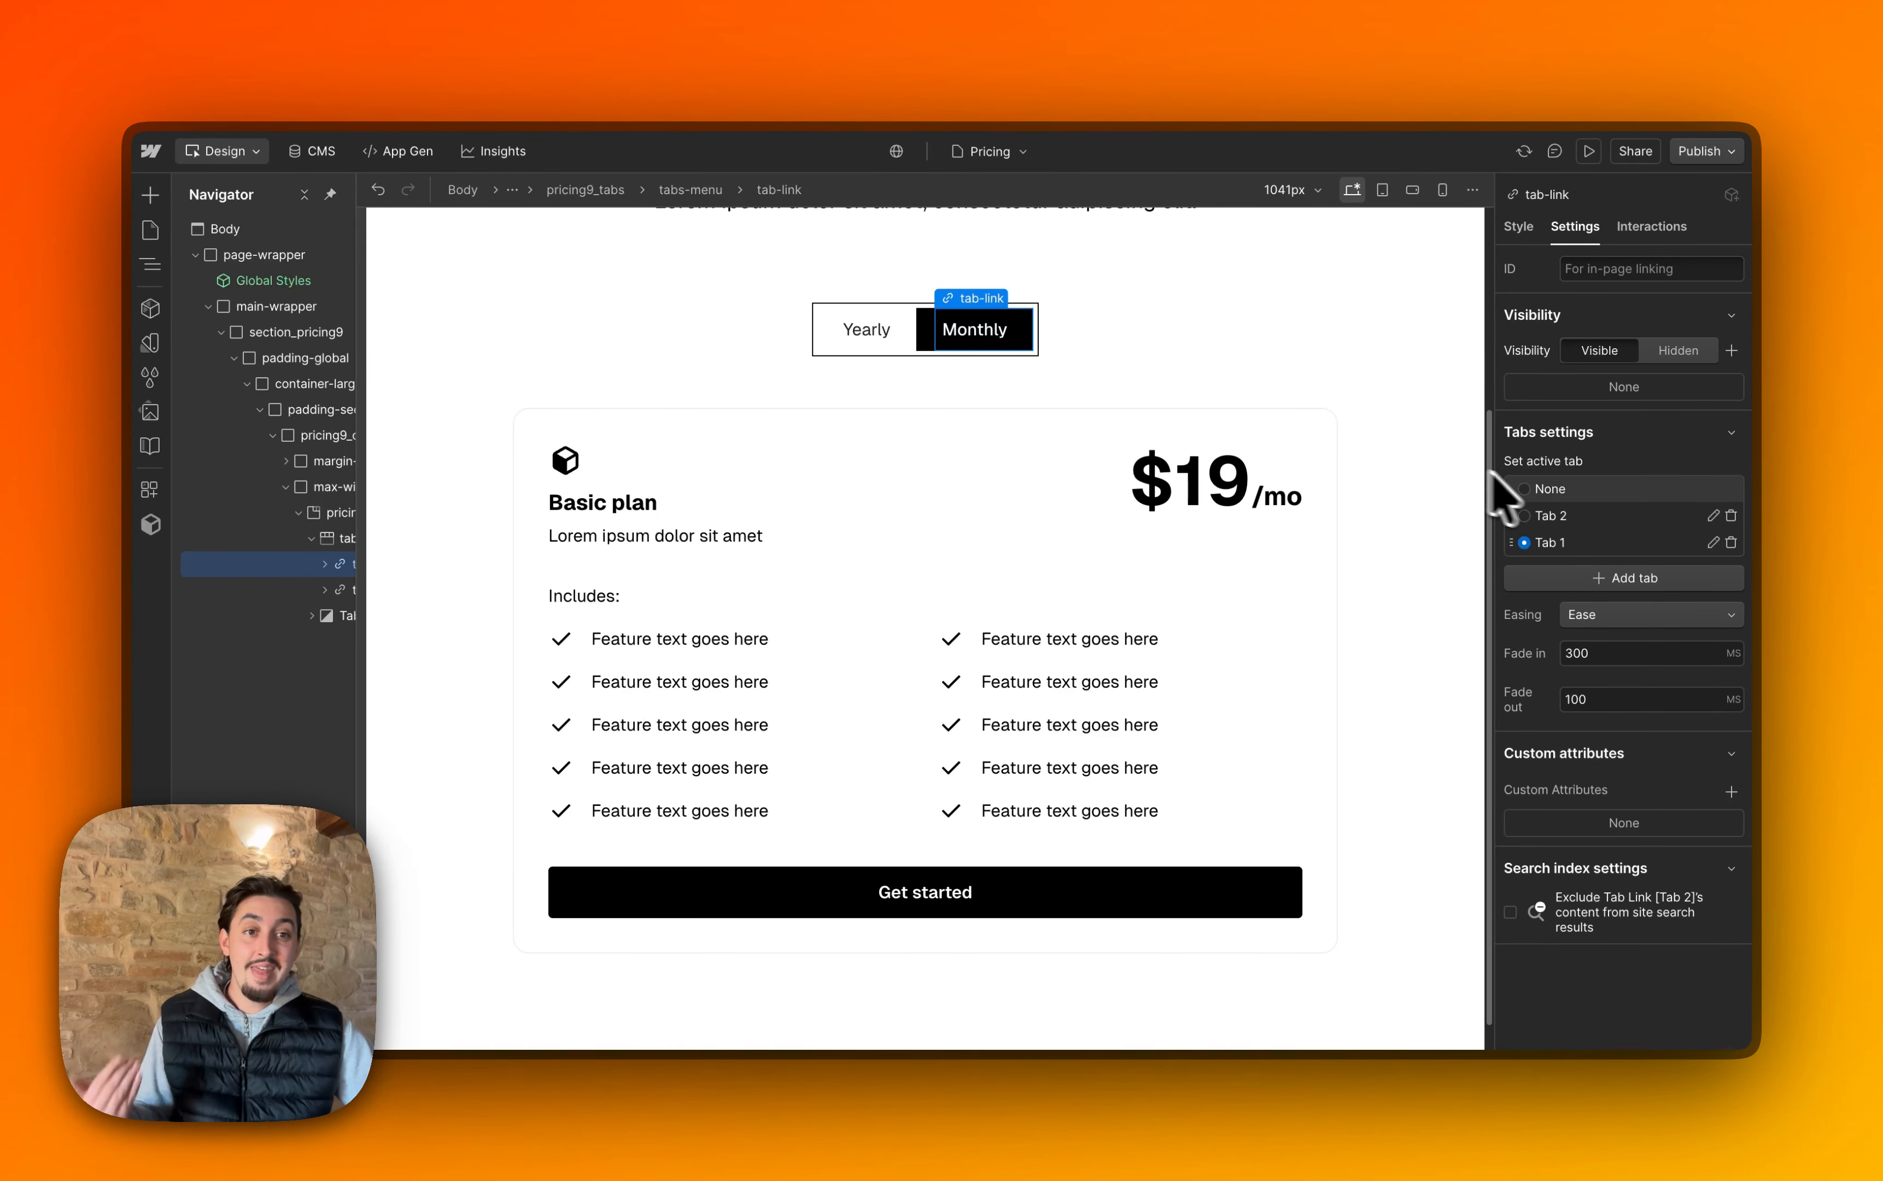
pyautogui.click(1524, 515)
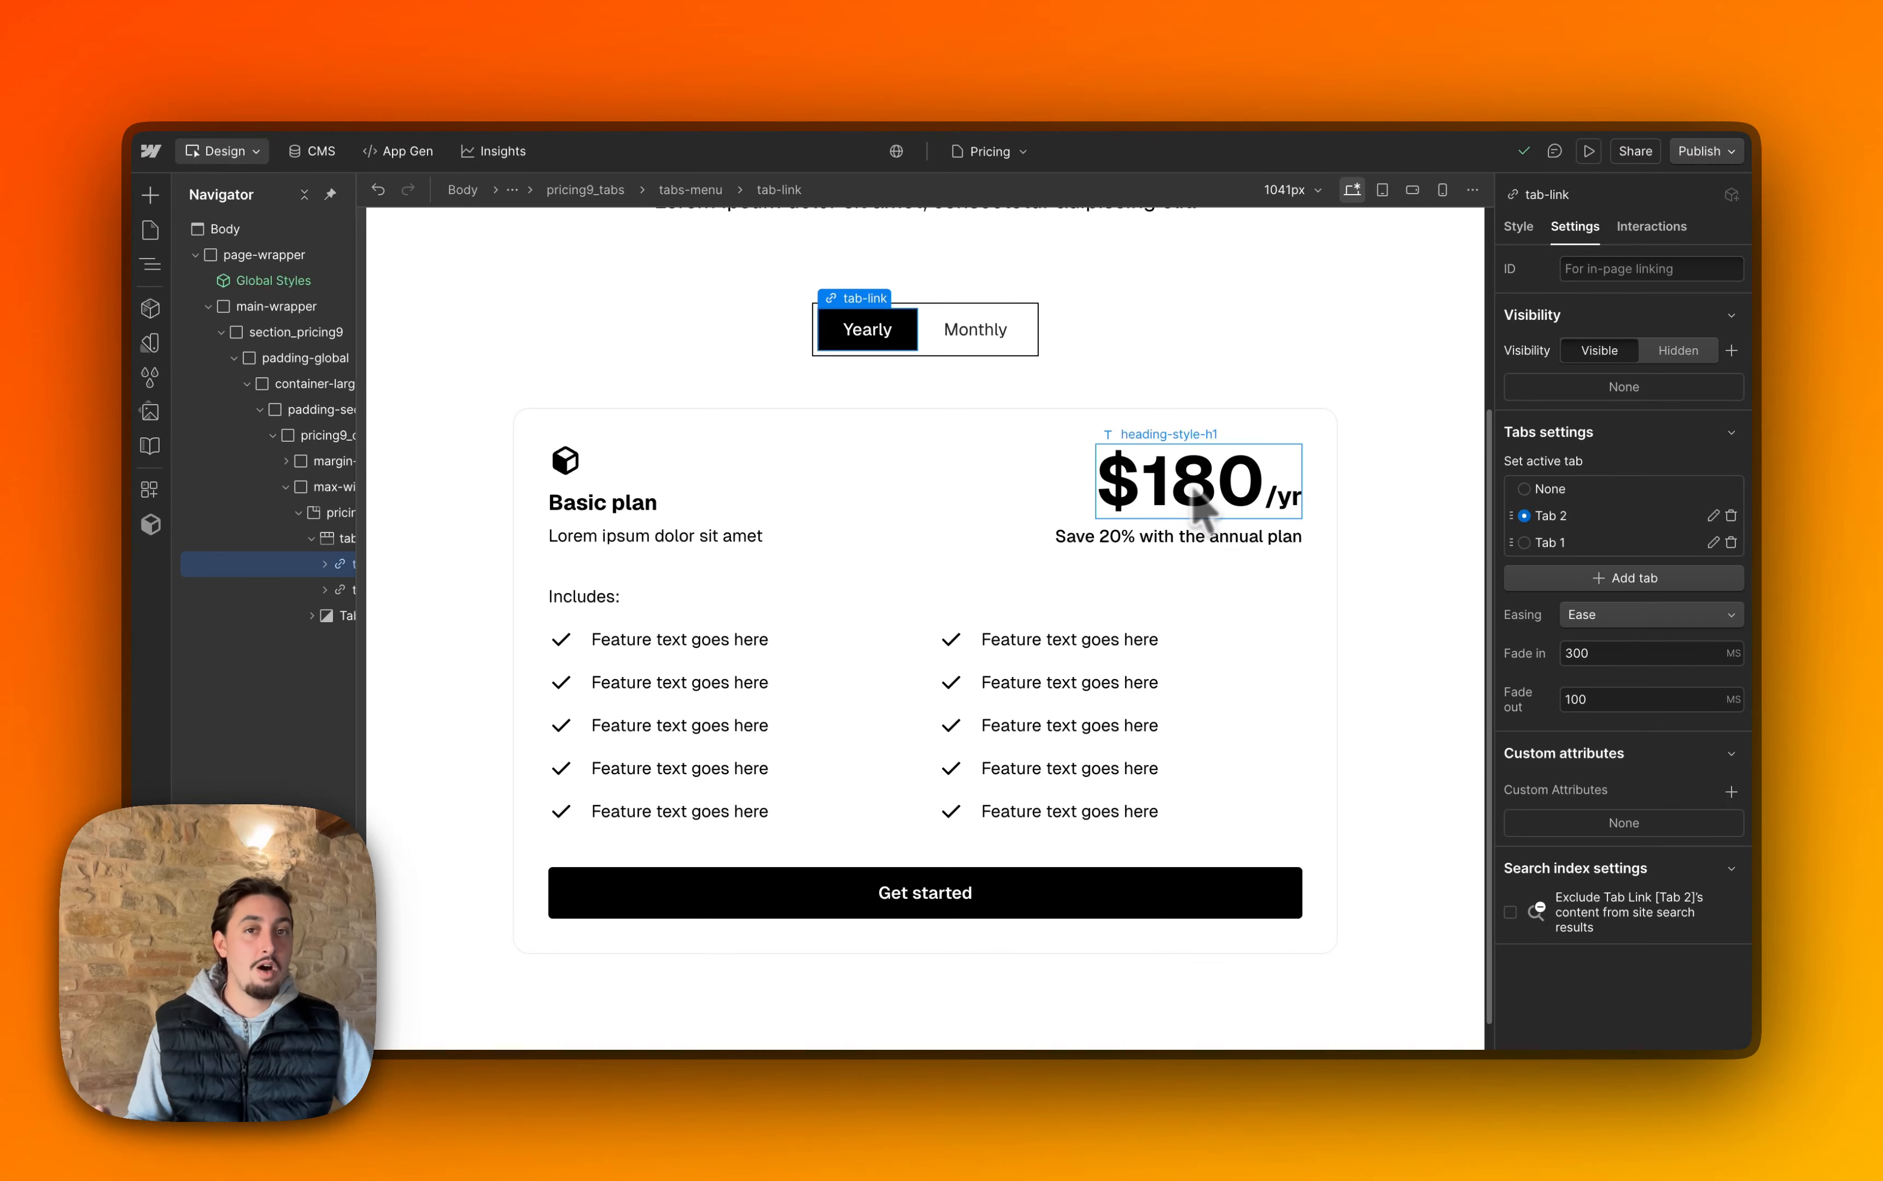
# Change the price on the Yearly tab's Basic plan card to $15/mo.
pyautogui.doubleClick(1241, 486)
pyautogui.moveTo(1263, 487)
pyautogui.mouseDown()
pyautogui.moveTo(1190, 492)
pyautogui.moveTo(1297, 498)
pyautogui.mouseUp()
pyautogui.write('5/')
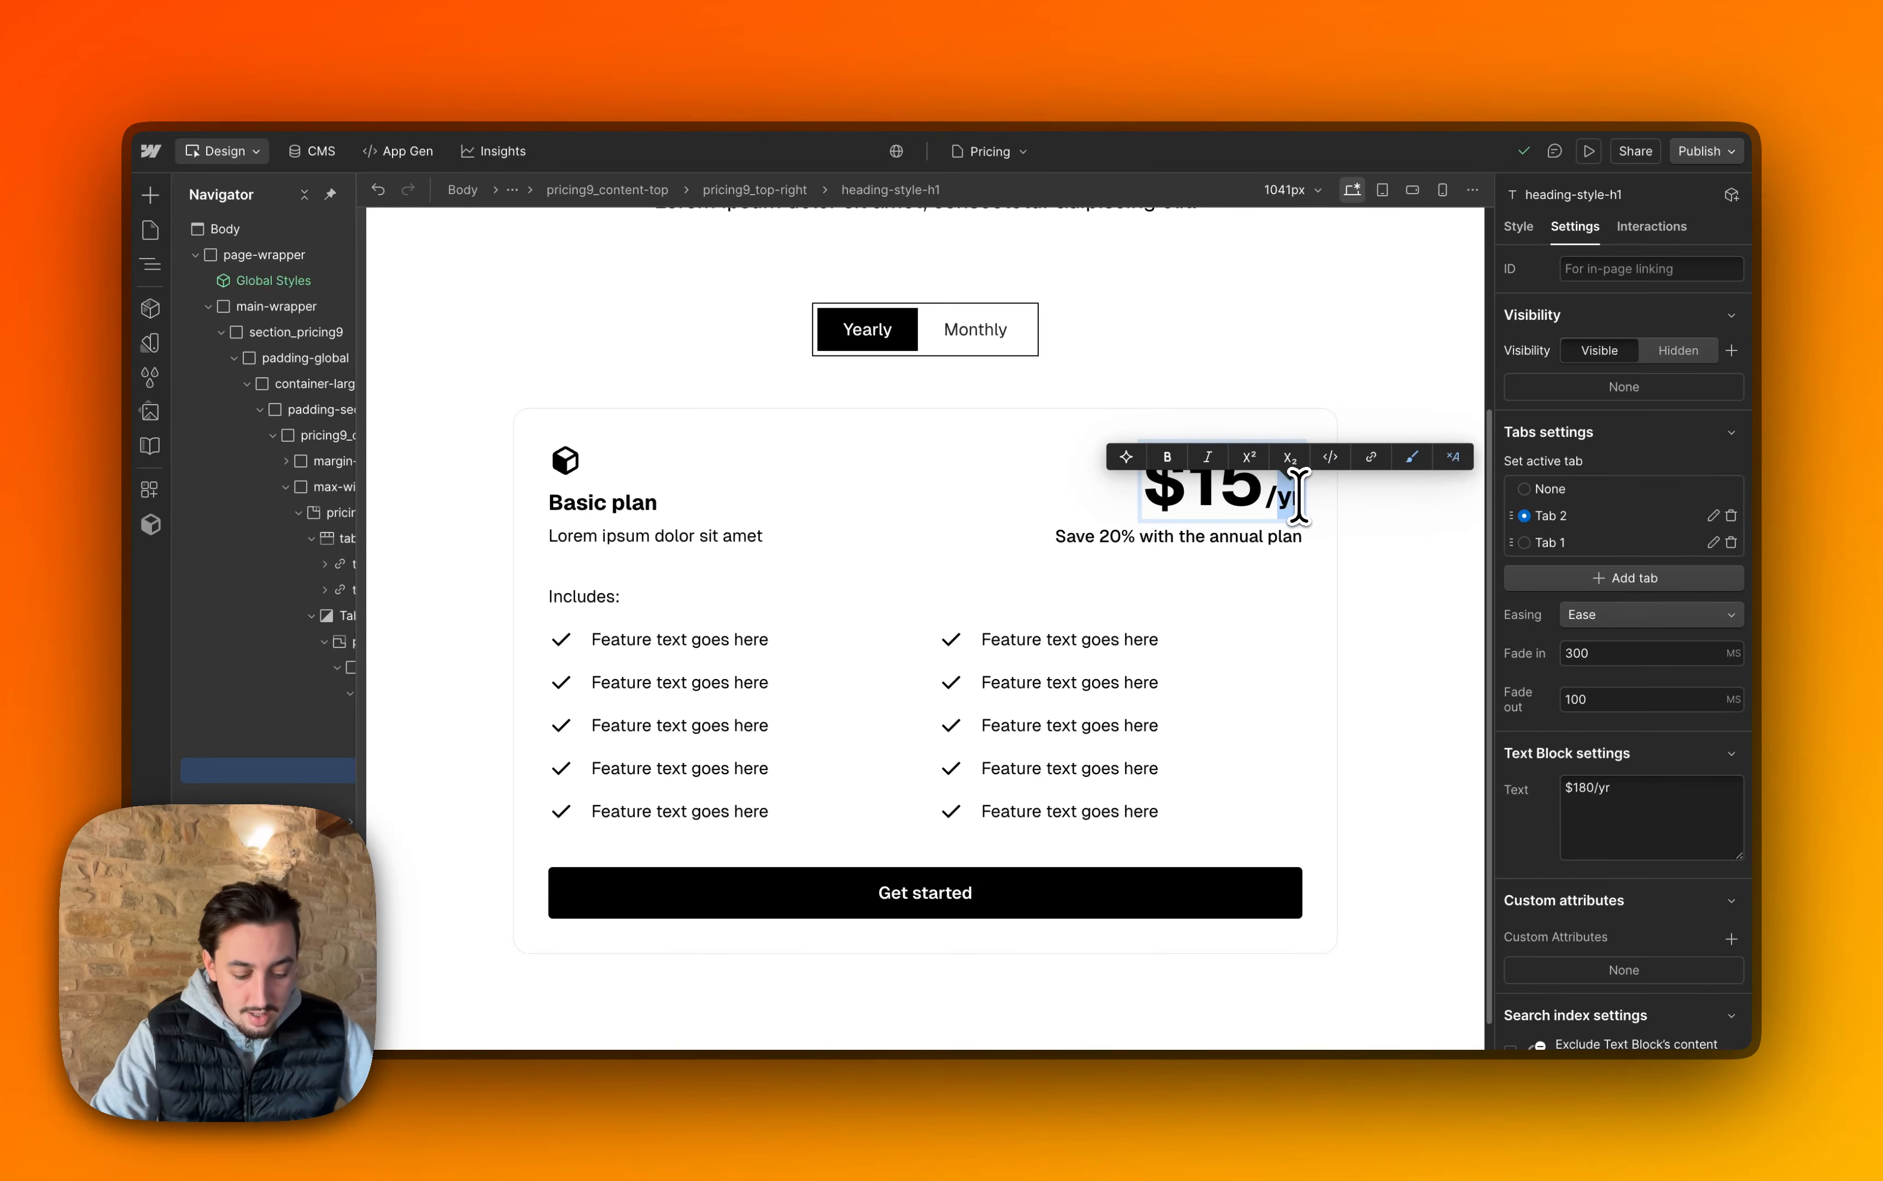
pyautogui.write('mo')
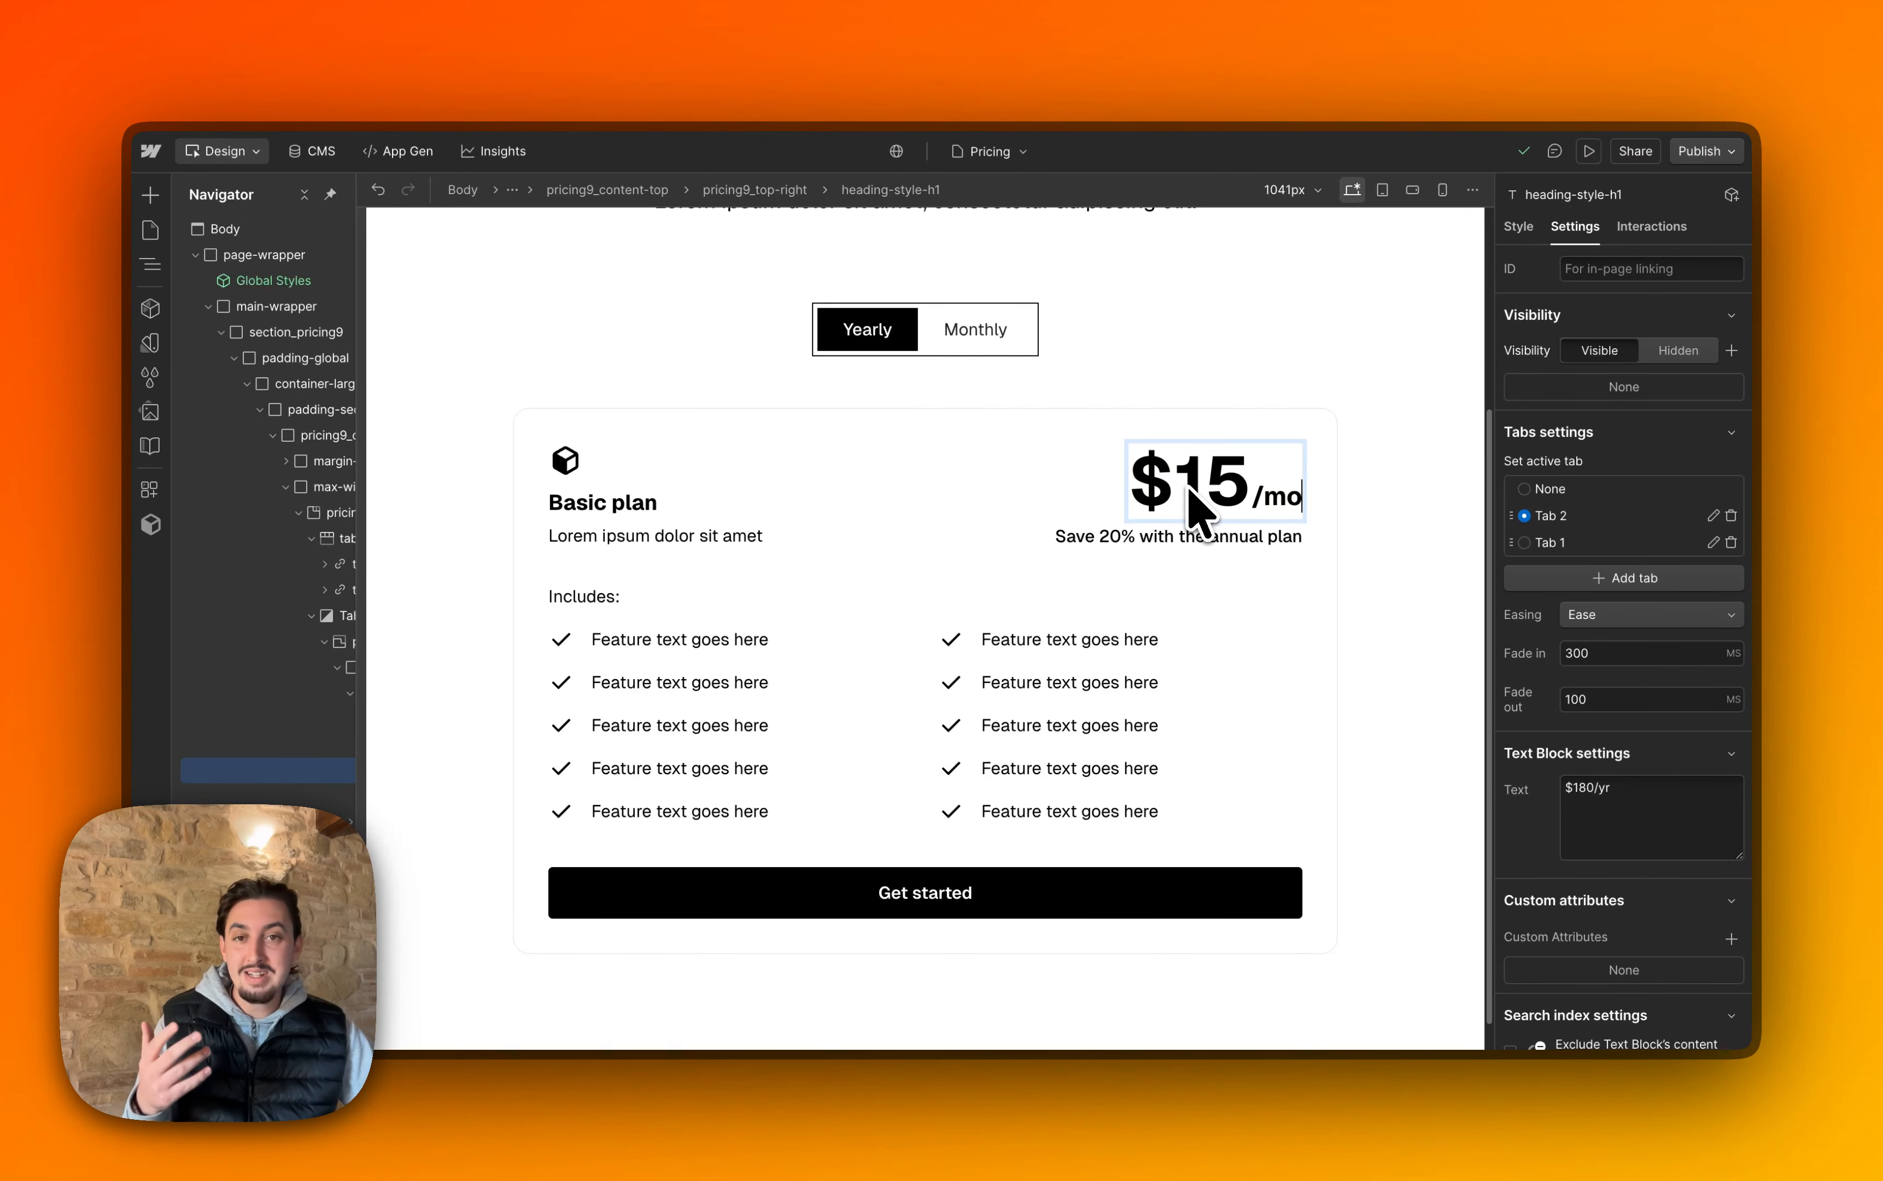
# Replace the savings note under the yearly price with "billed annually".
pyautogui.click(1207, 547)
pyautogui.doubleClick(1200, 539)
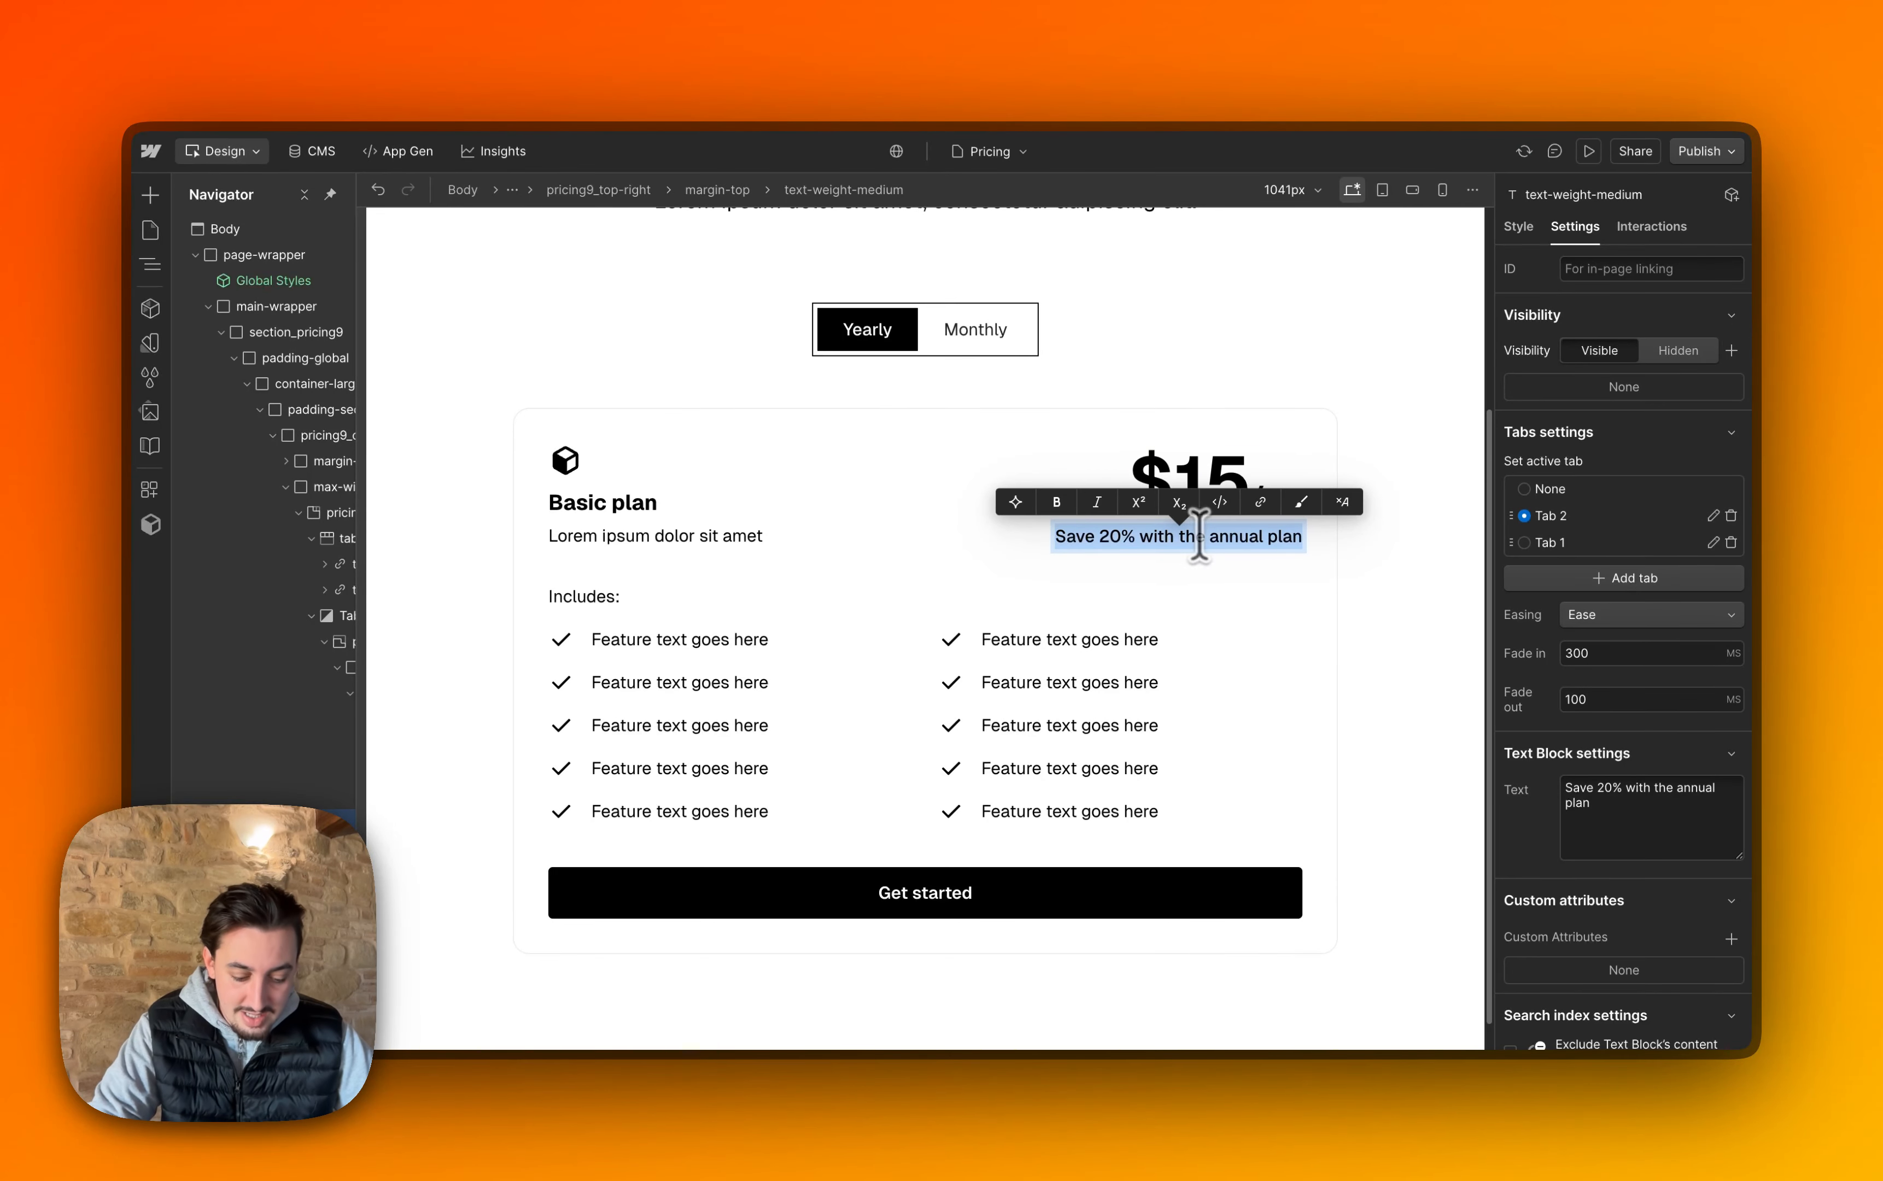
pyautogui.write('billed annually')
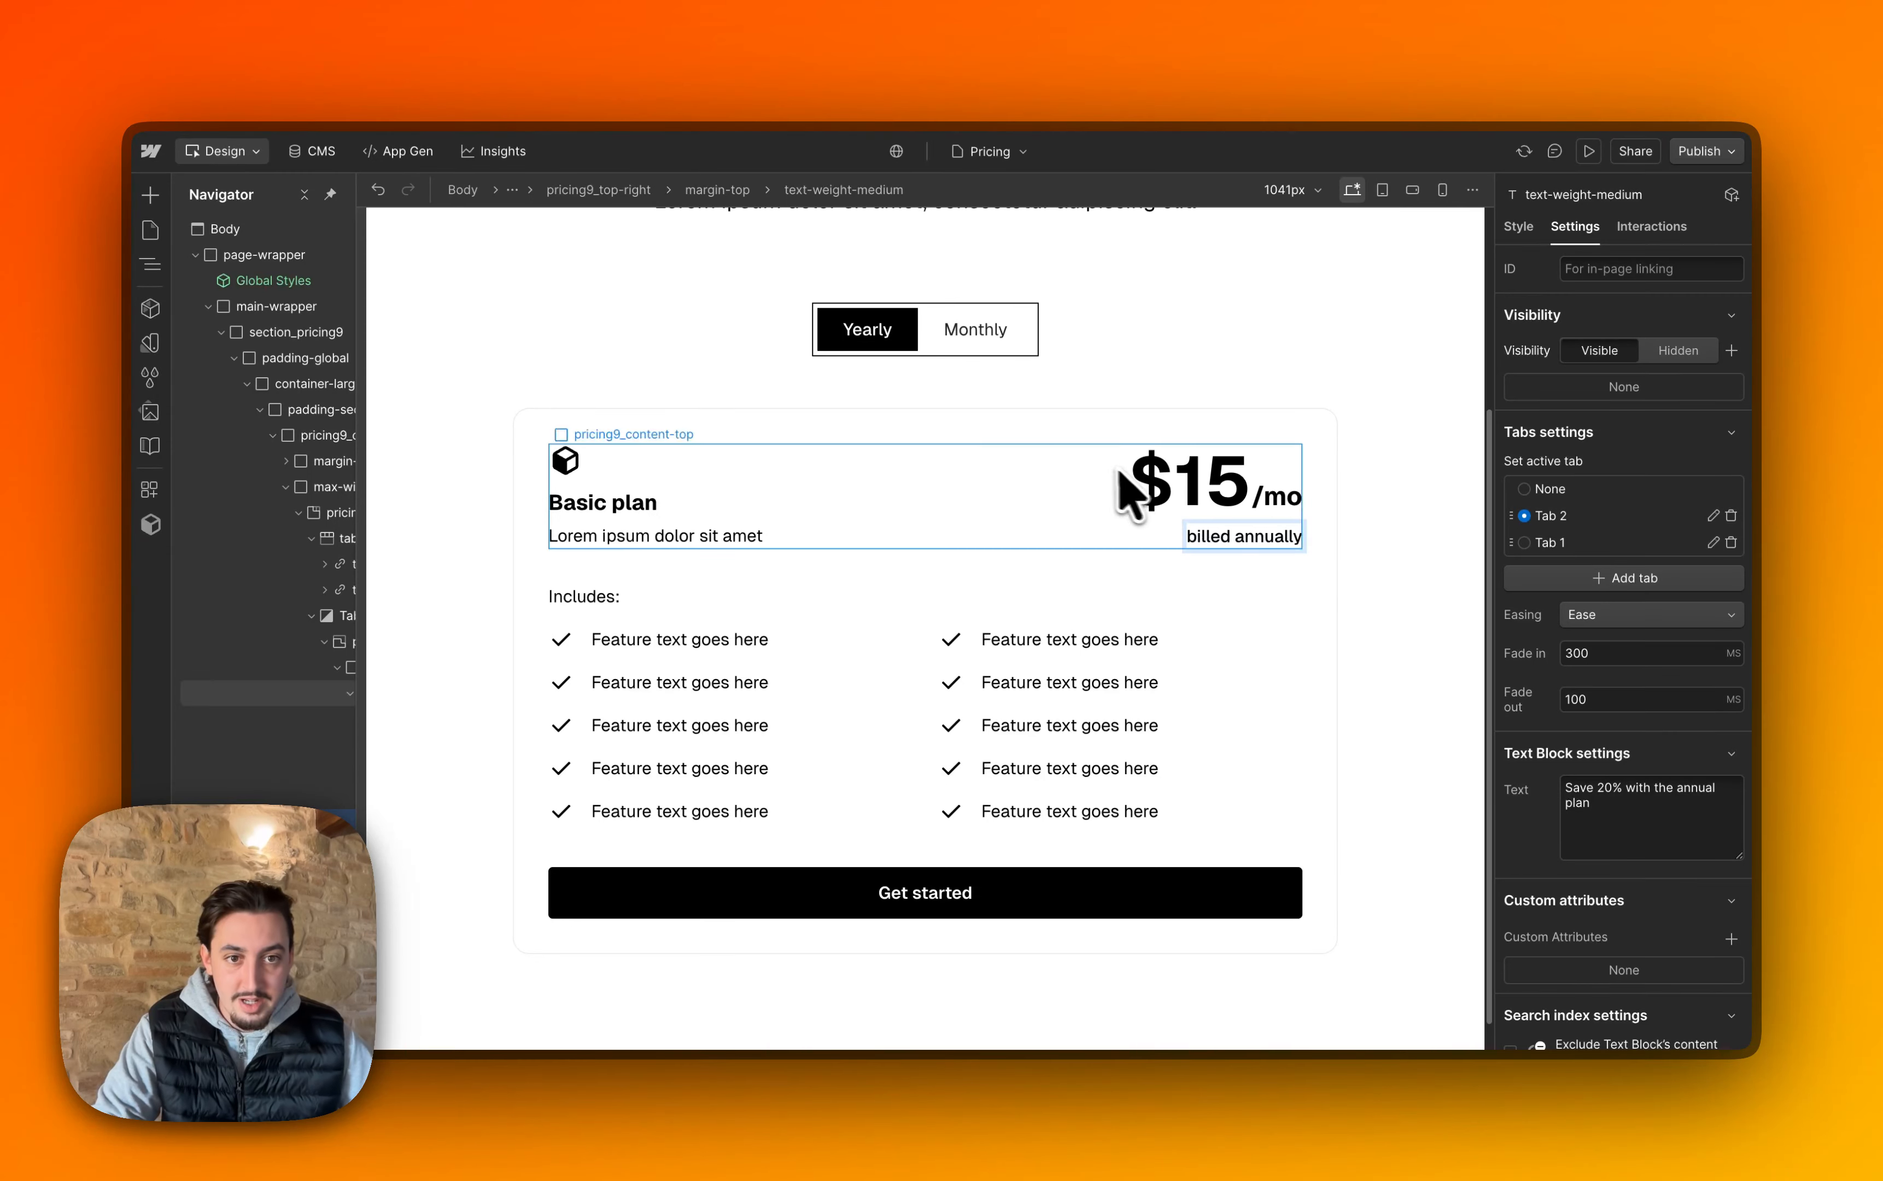
pyautogui.click(1148, 489)
pyautogui.click(1097, 480)
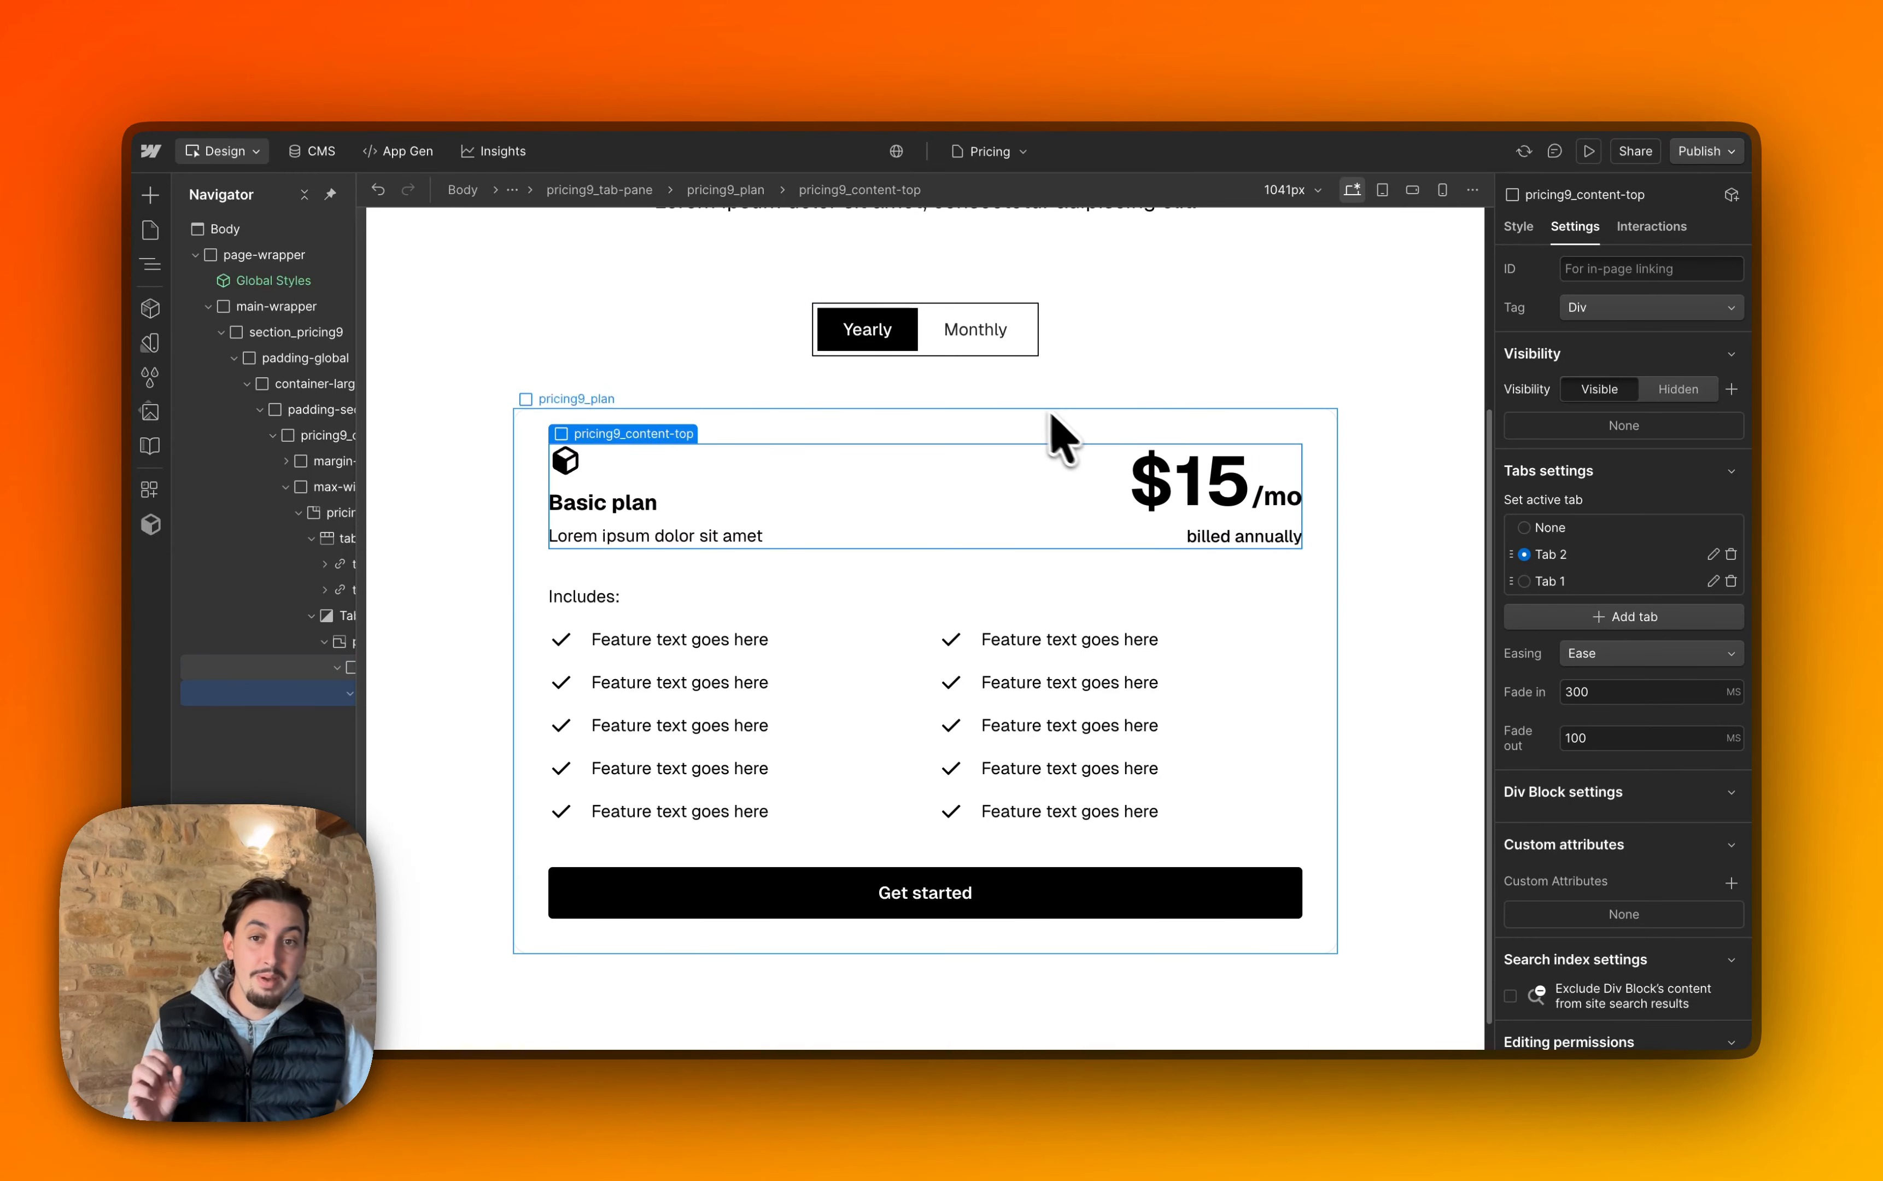
# Compare the Monthly and Yearly versions of the Basic plan card on the canvas.
pyautogui.scroll(1, 1029, 441)
pyautogui.scroll(-2, 1029, 434)
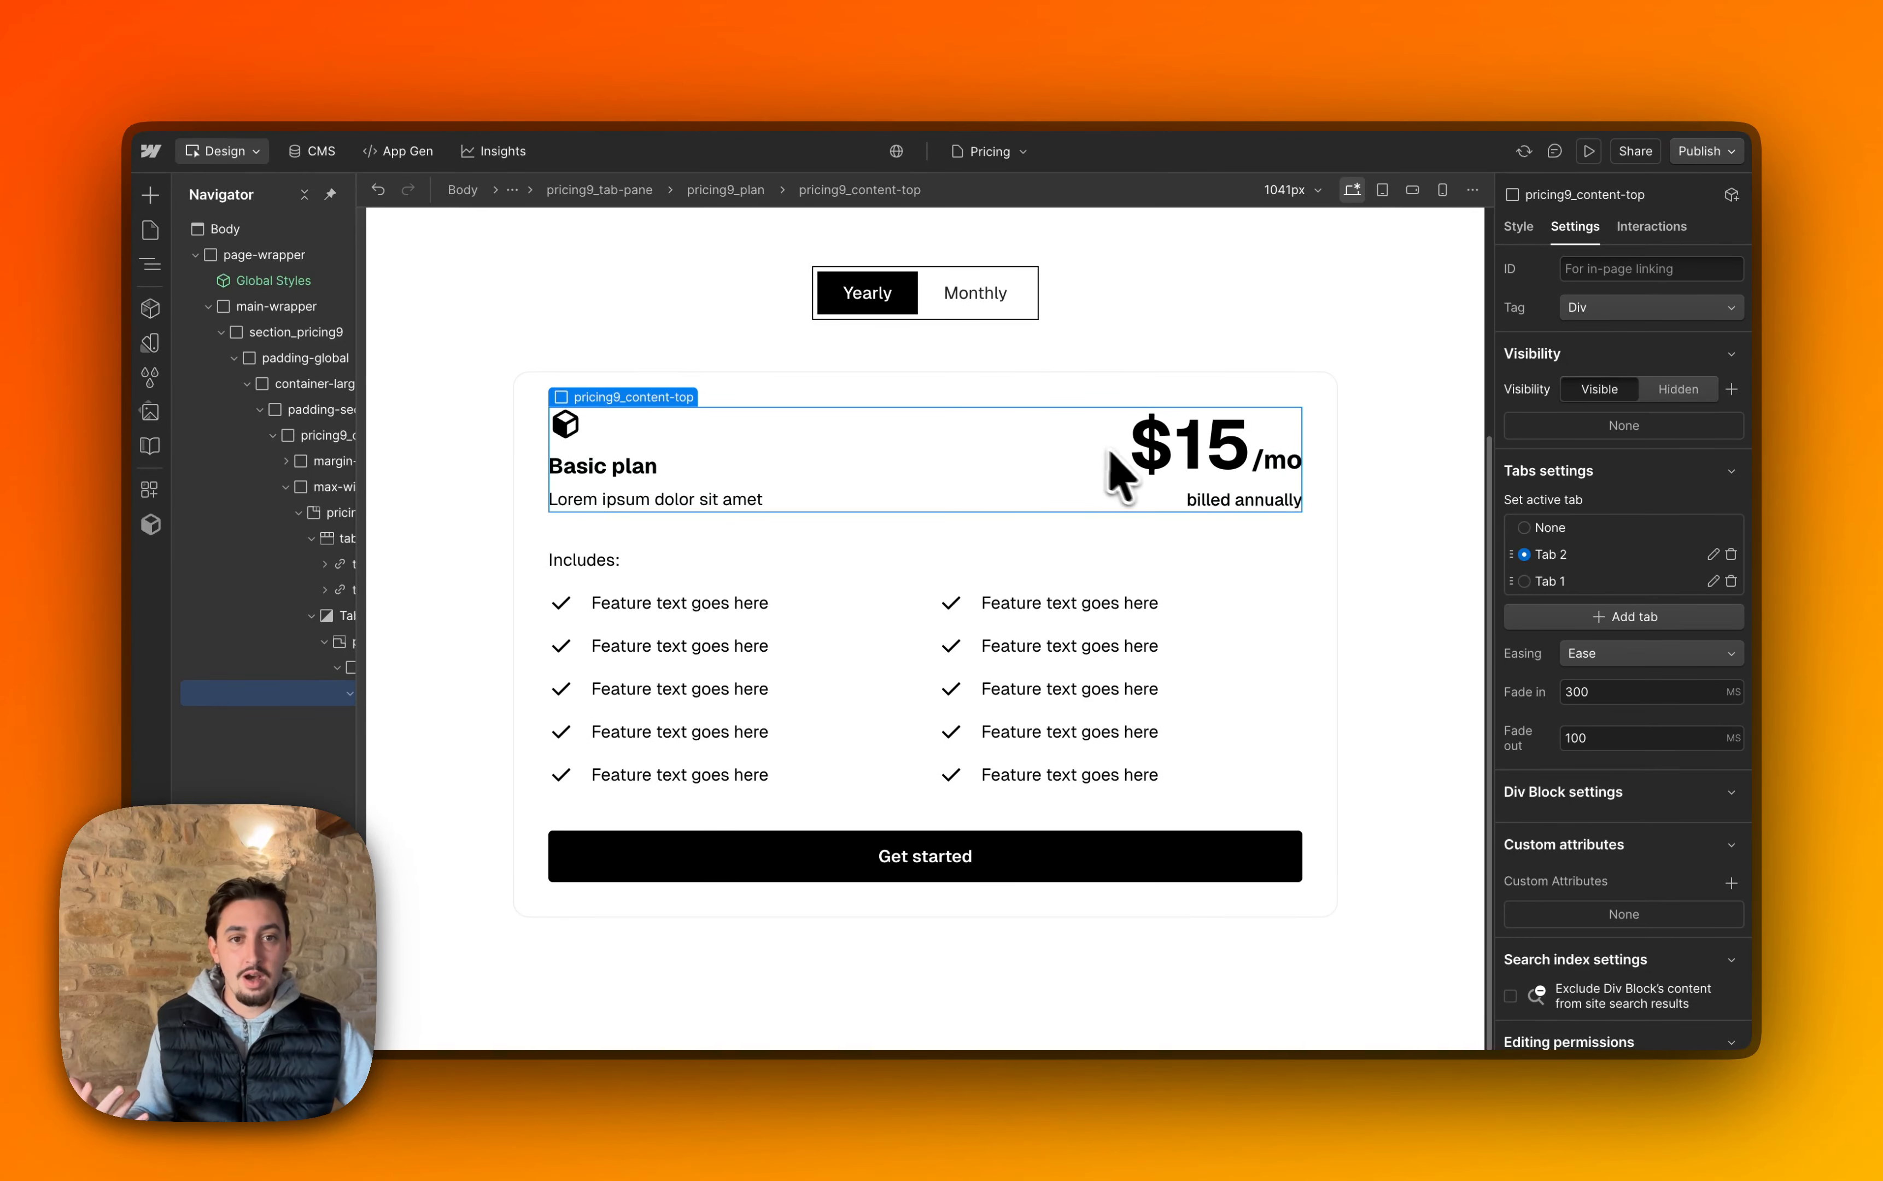
pyautogui.click(1537, 582)
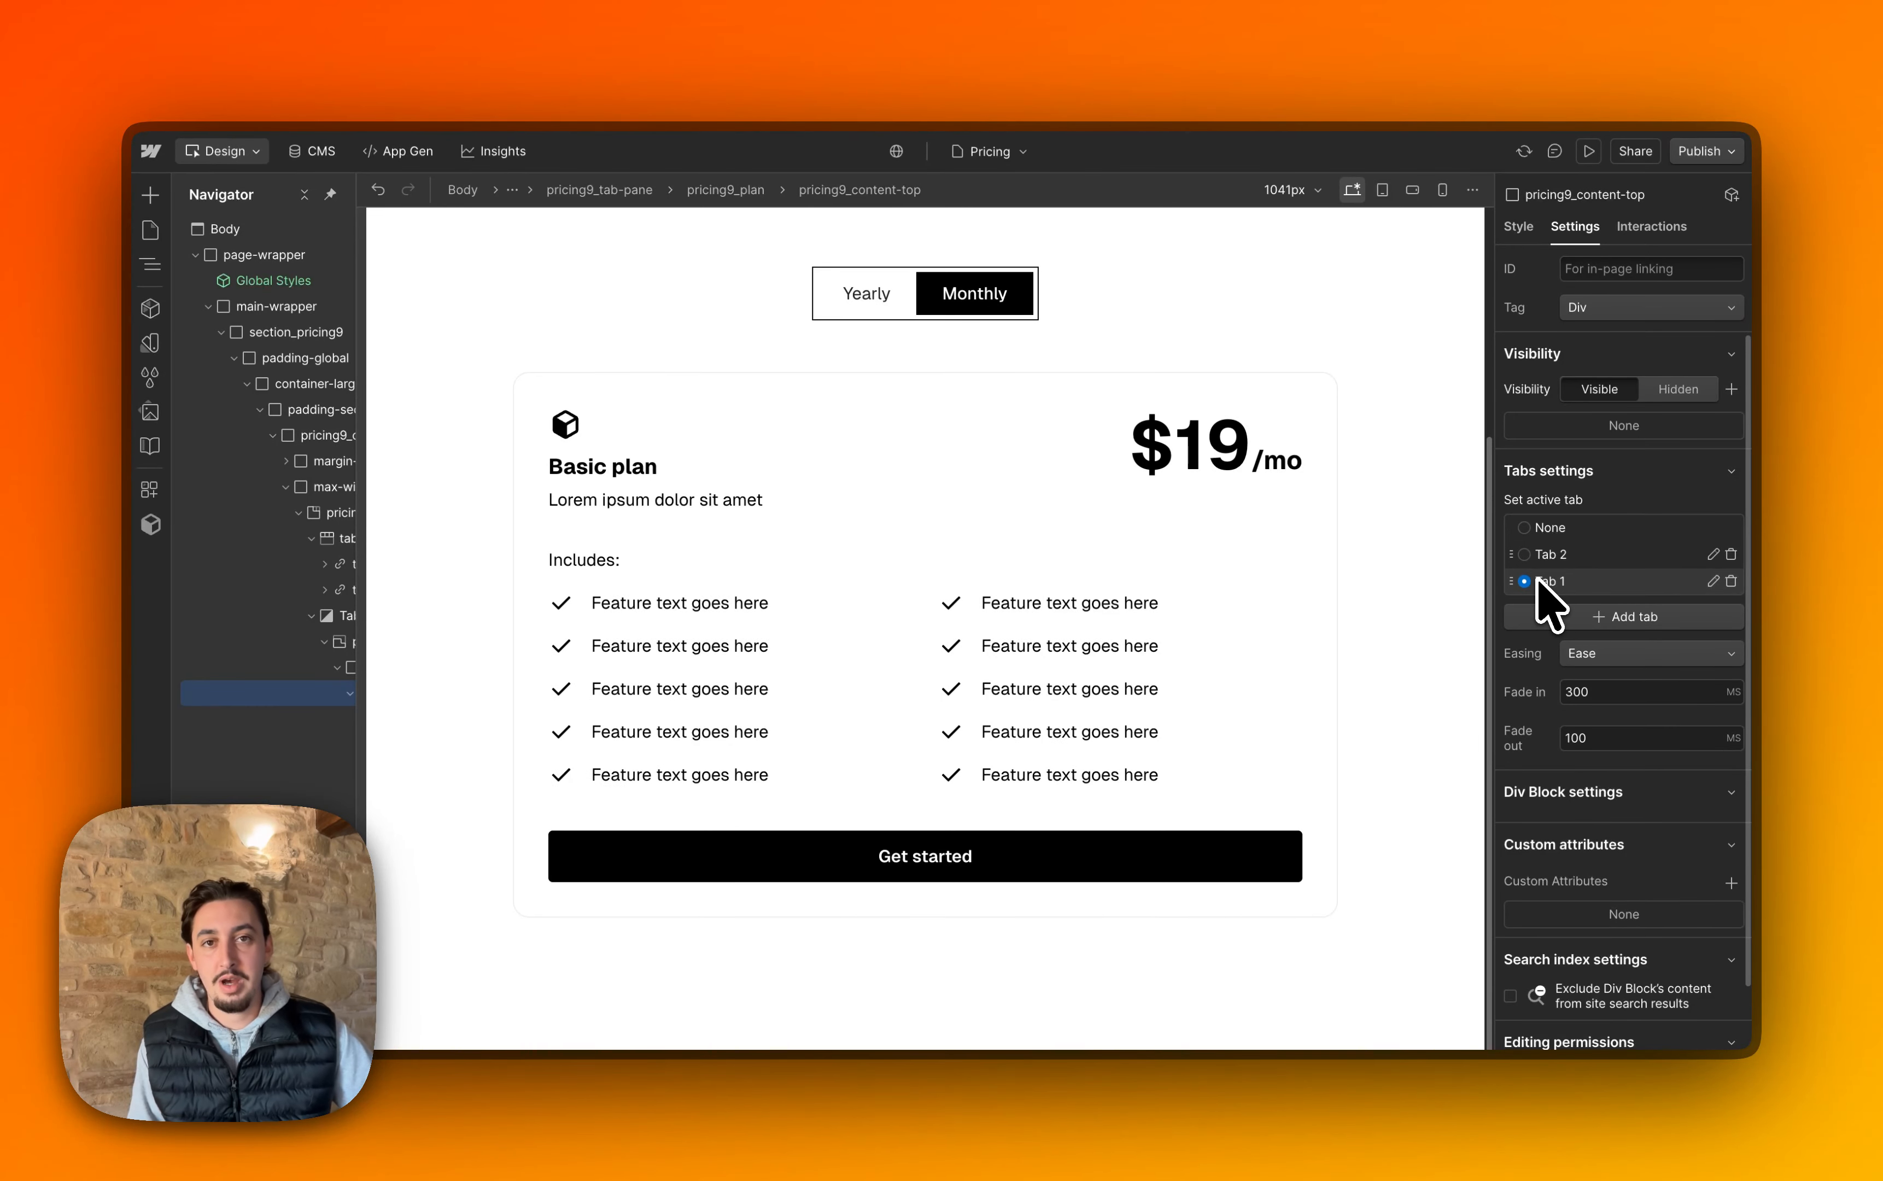
pyautogui.click(1551, 556)
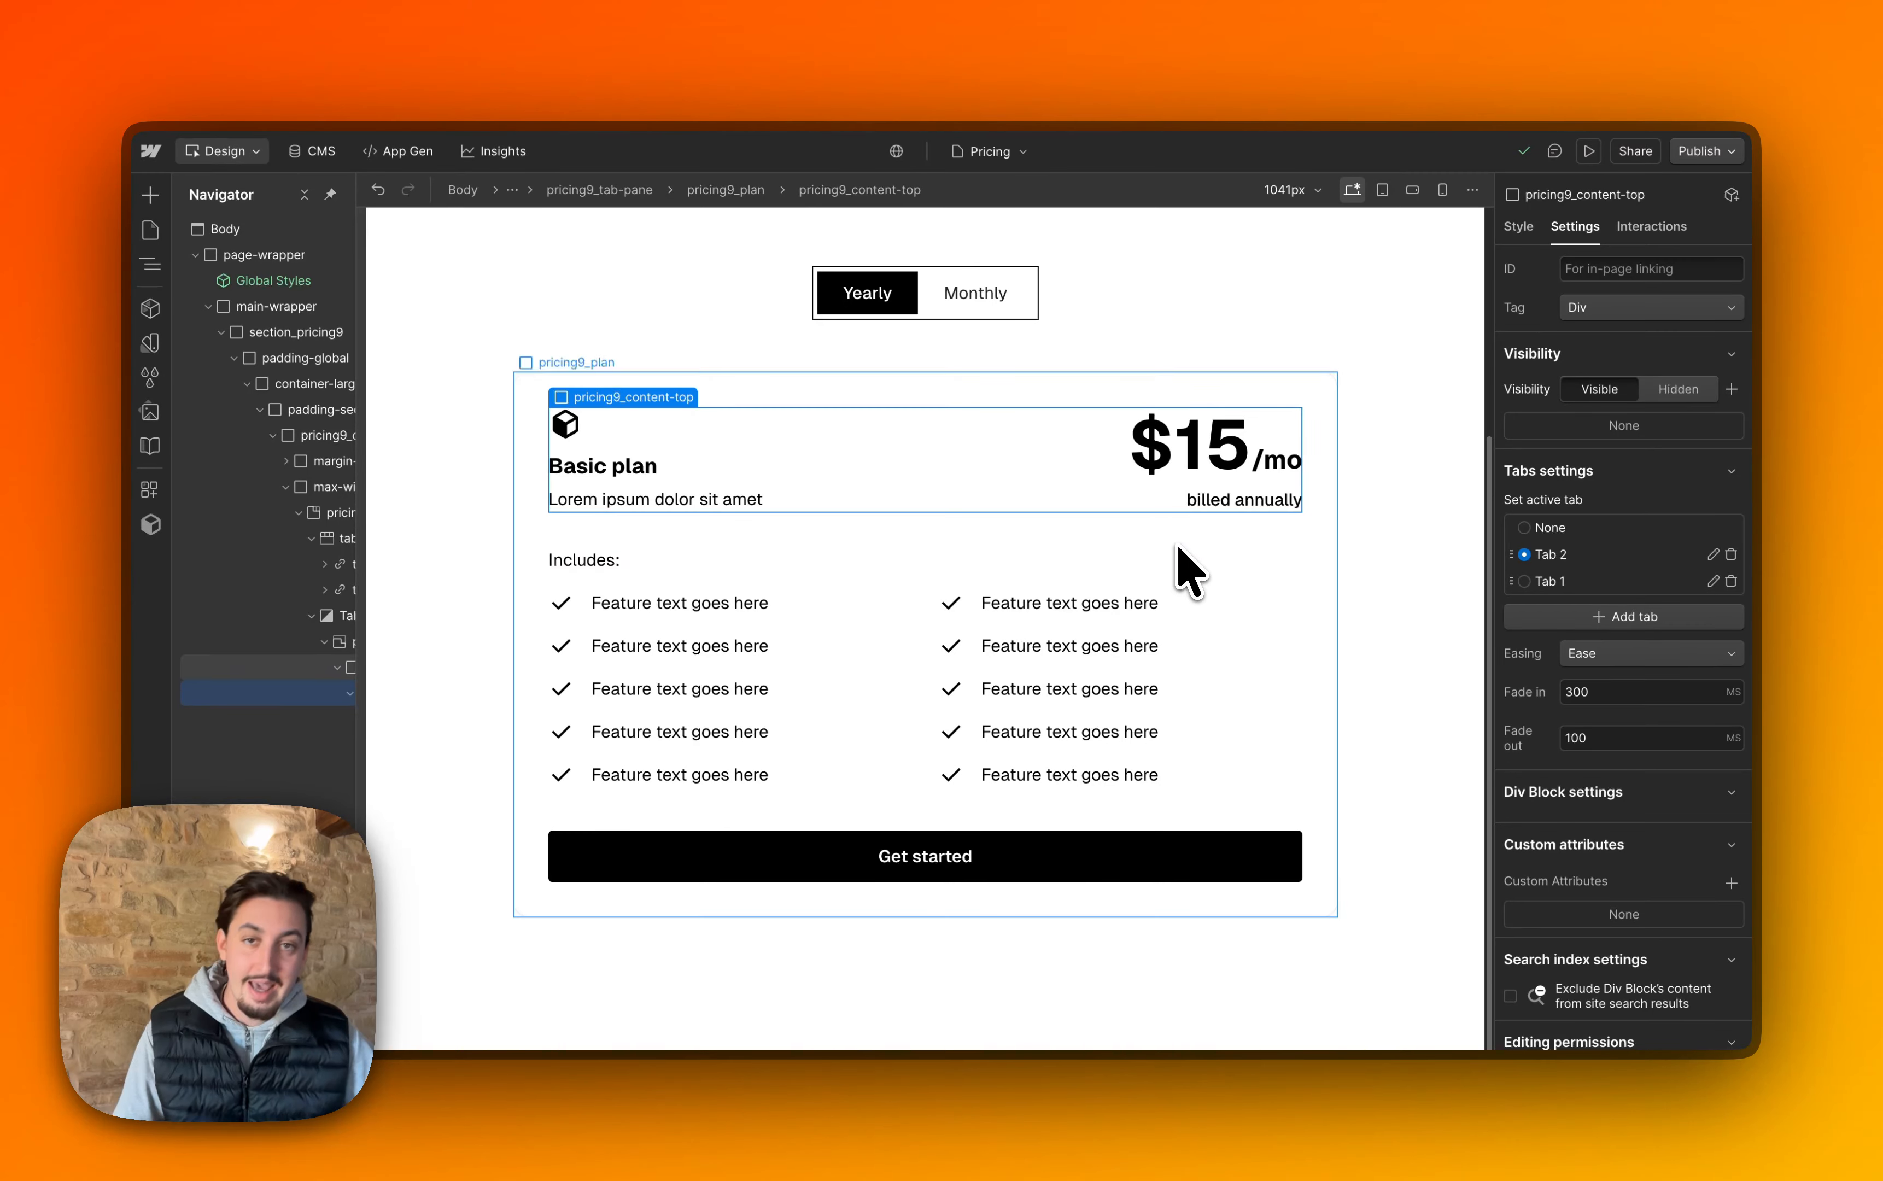
# Change the note under the yearly price to "Save 20% billed annually".
pyautogui.scroll(1, 1181, 504)
pyautogui.click(1182, 525)
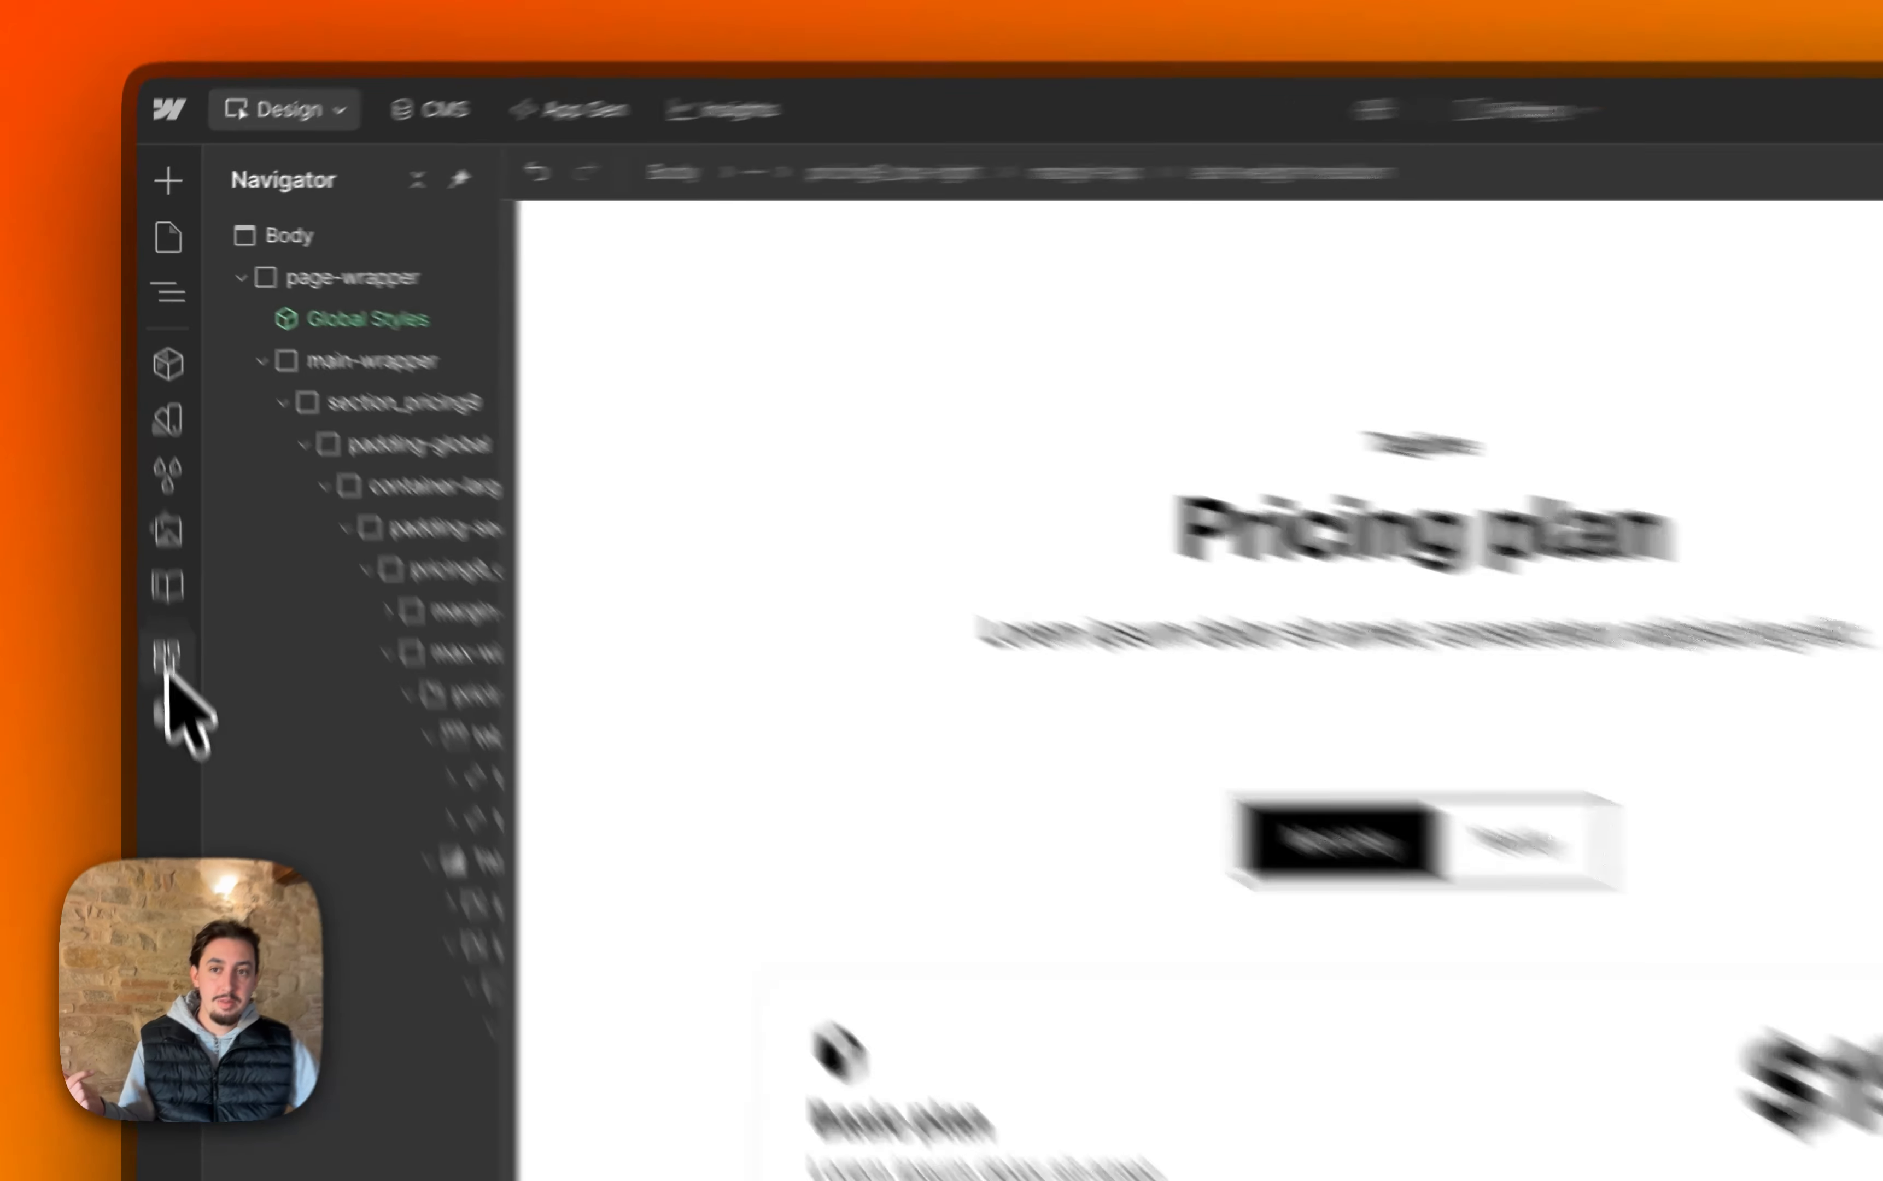
# Open the Optibase app and create a Click conversion named "Pricing Click".
pyautogui.click(168, 657)
pyautogui.click(547, 405)
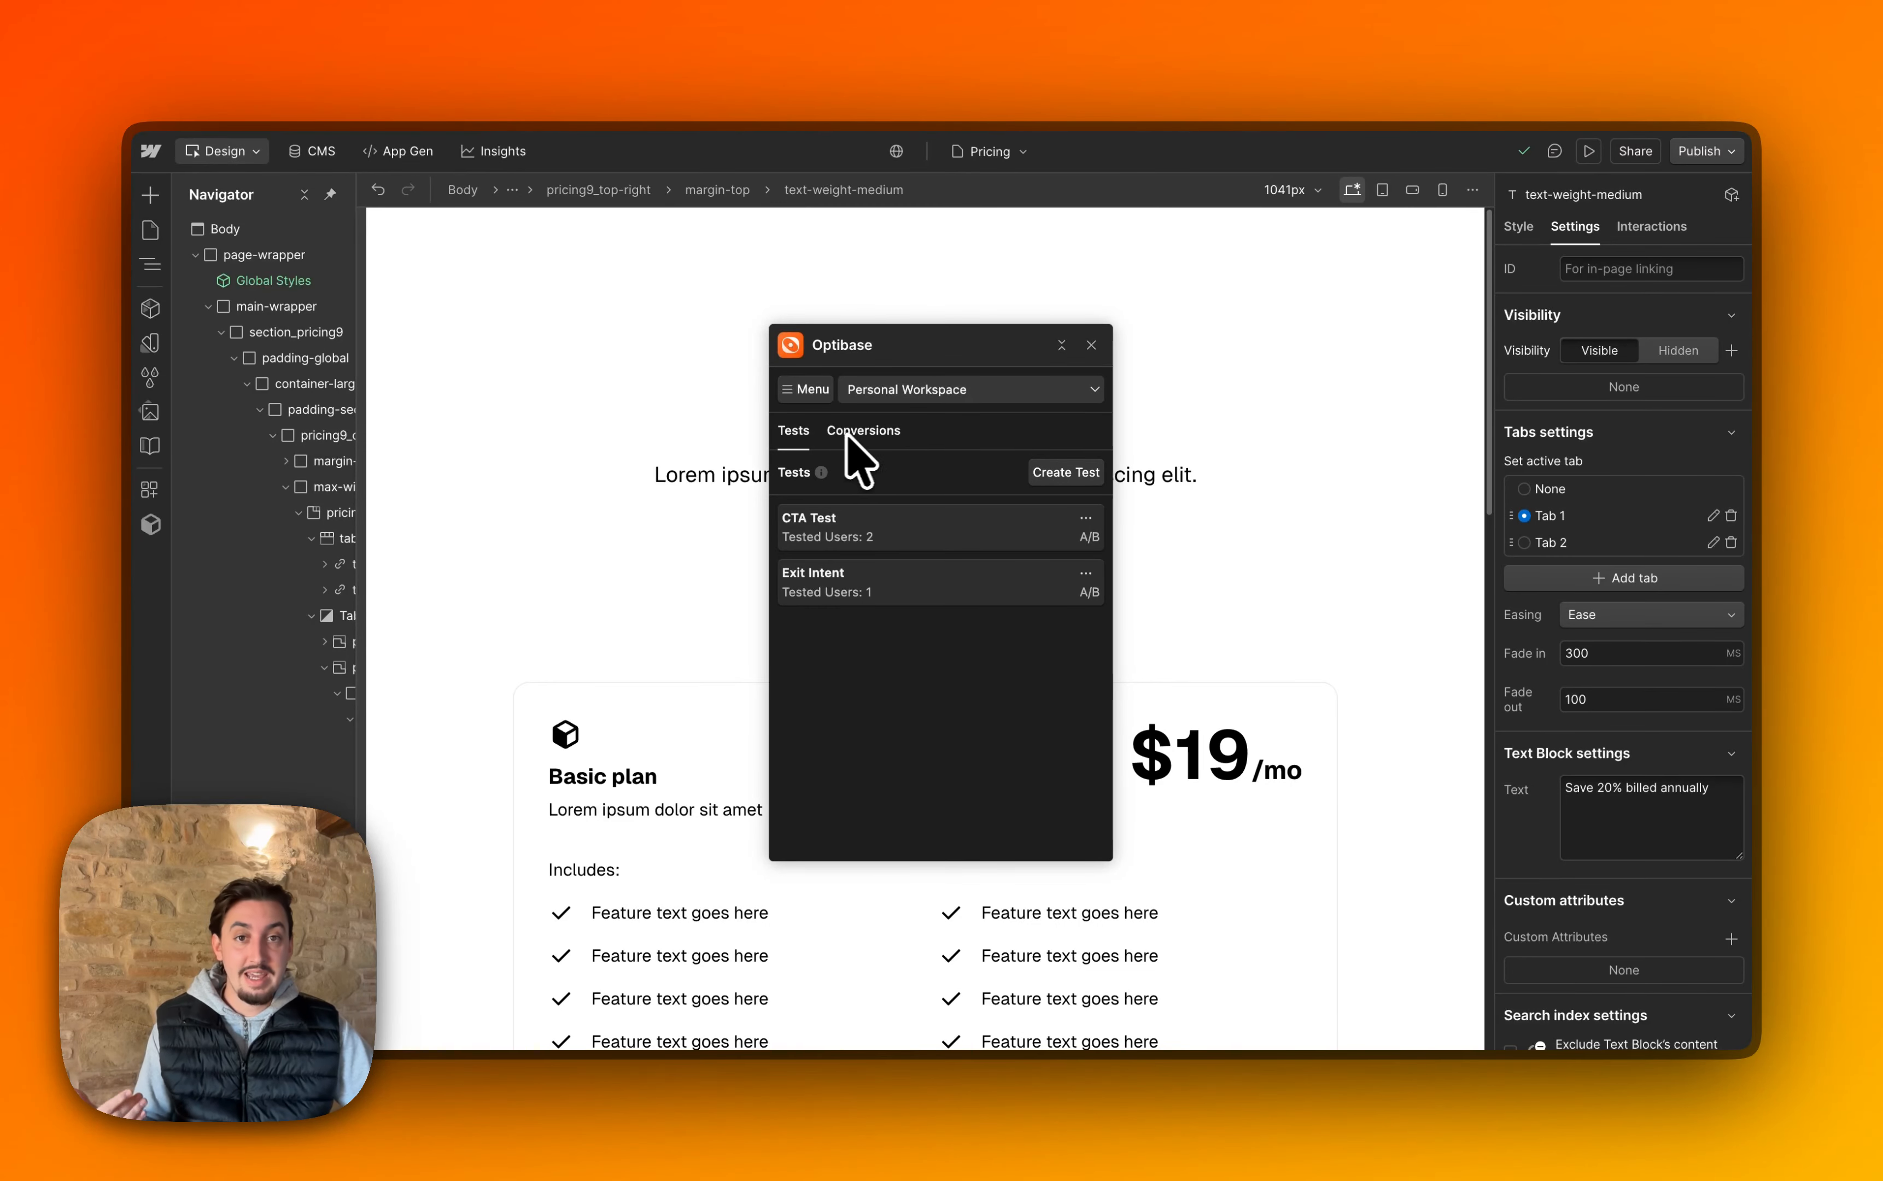
pyautogui.click(874, 434)
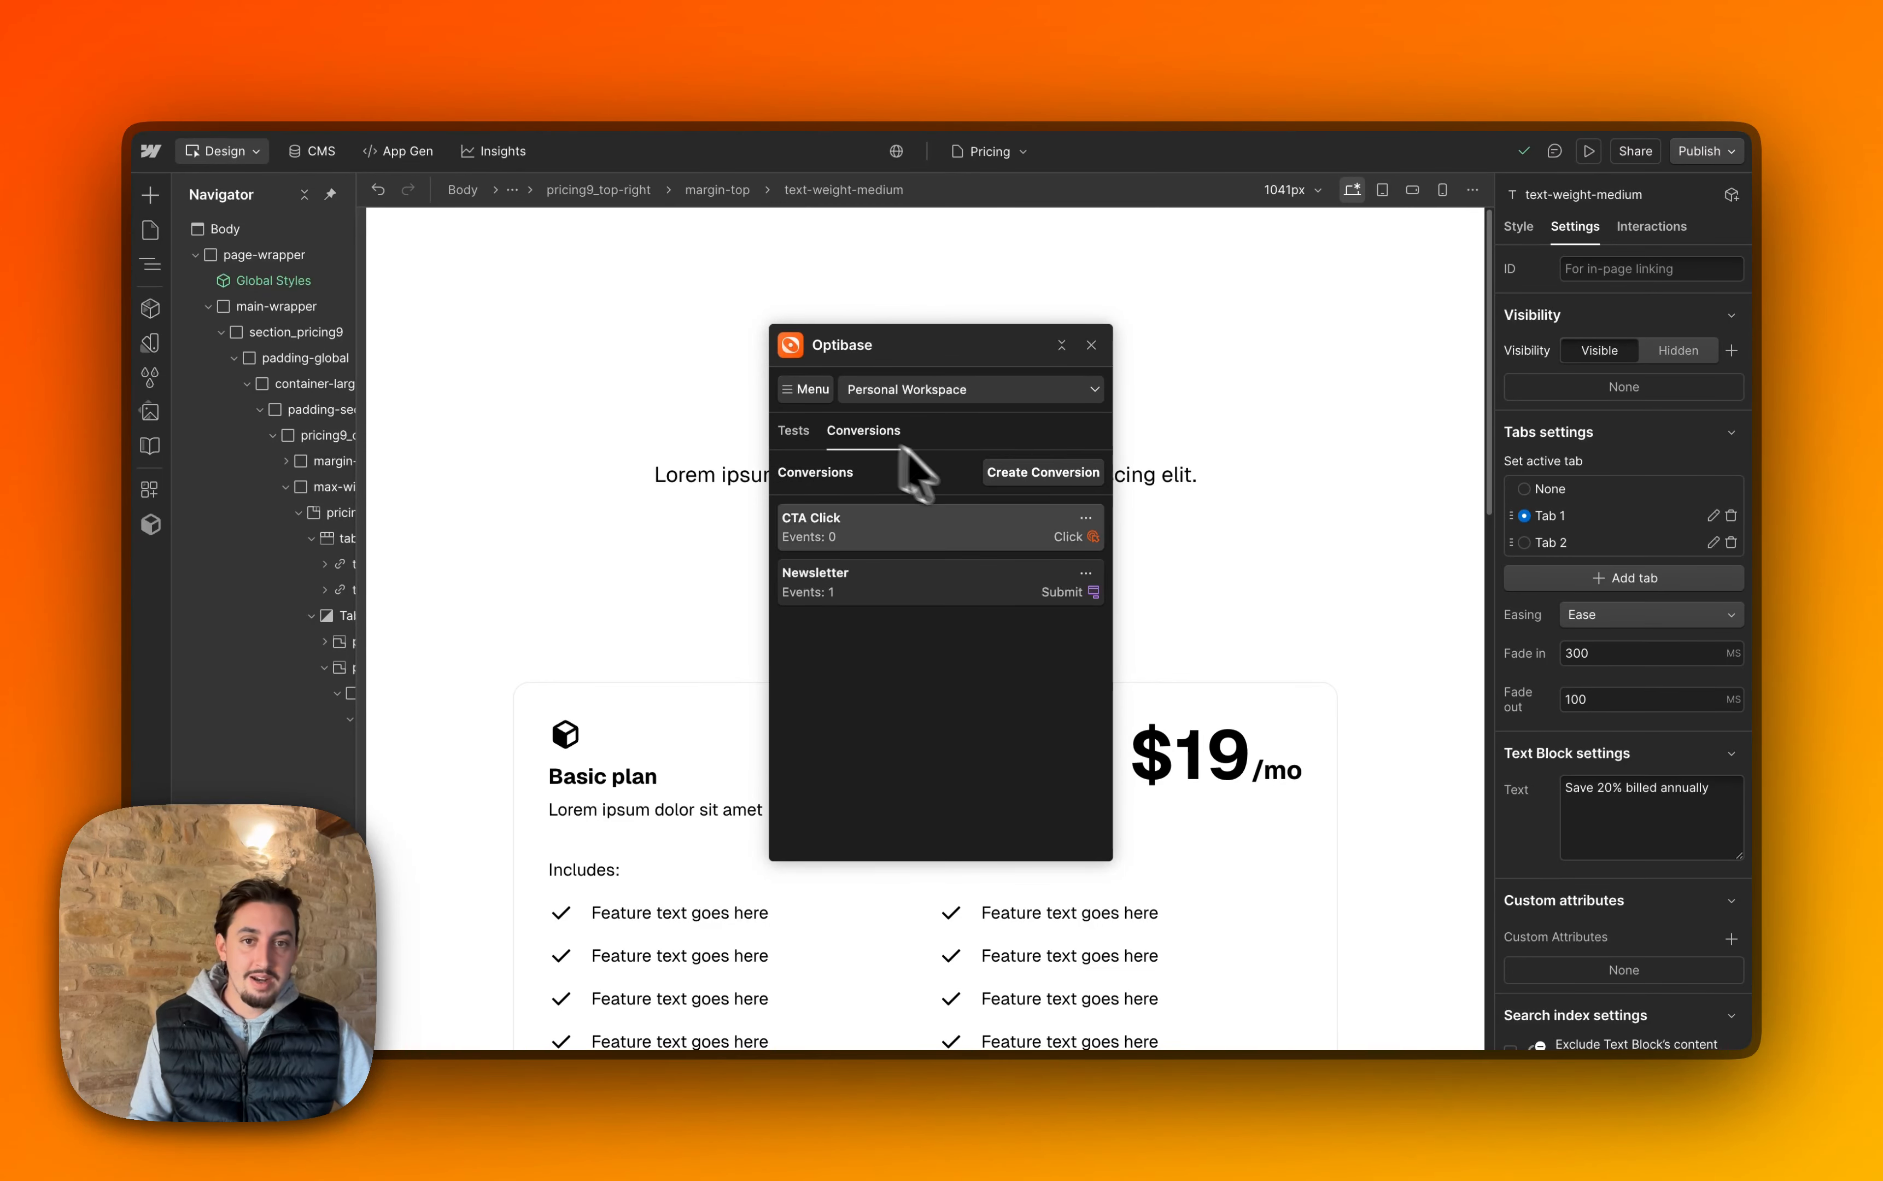
pyautogui.click(1035, 473)
pyautogui.click(962, 453)
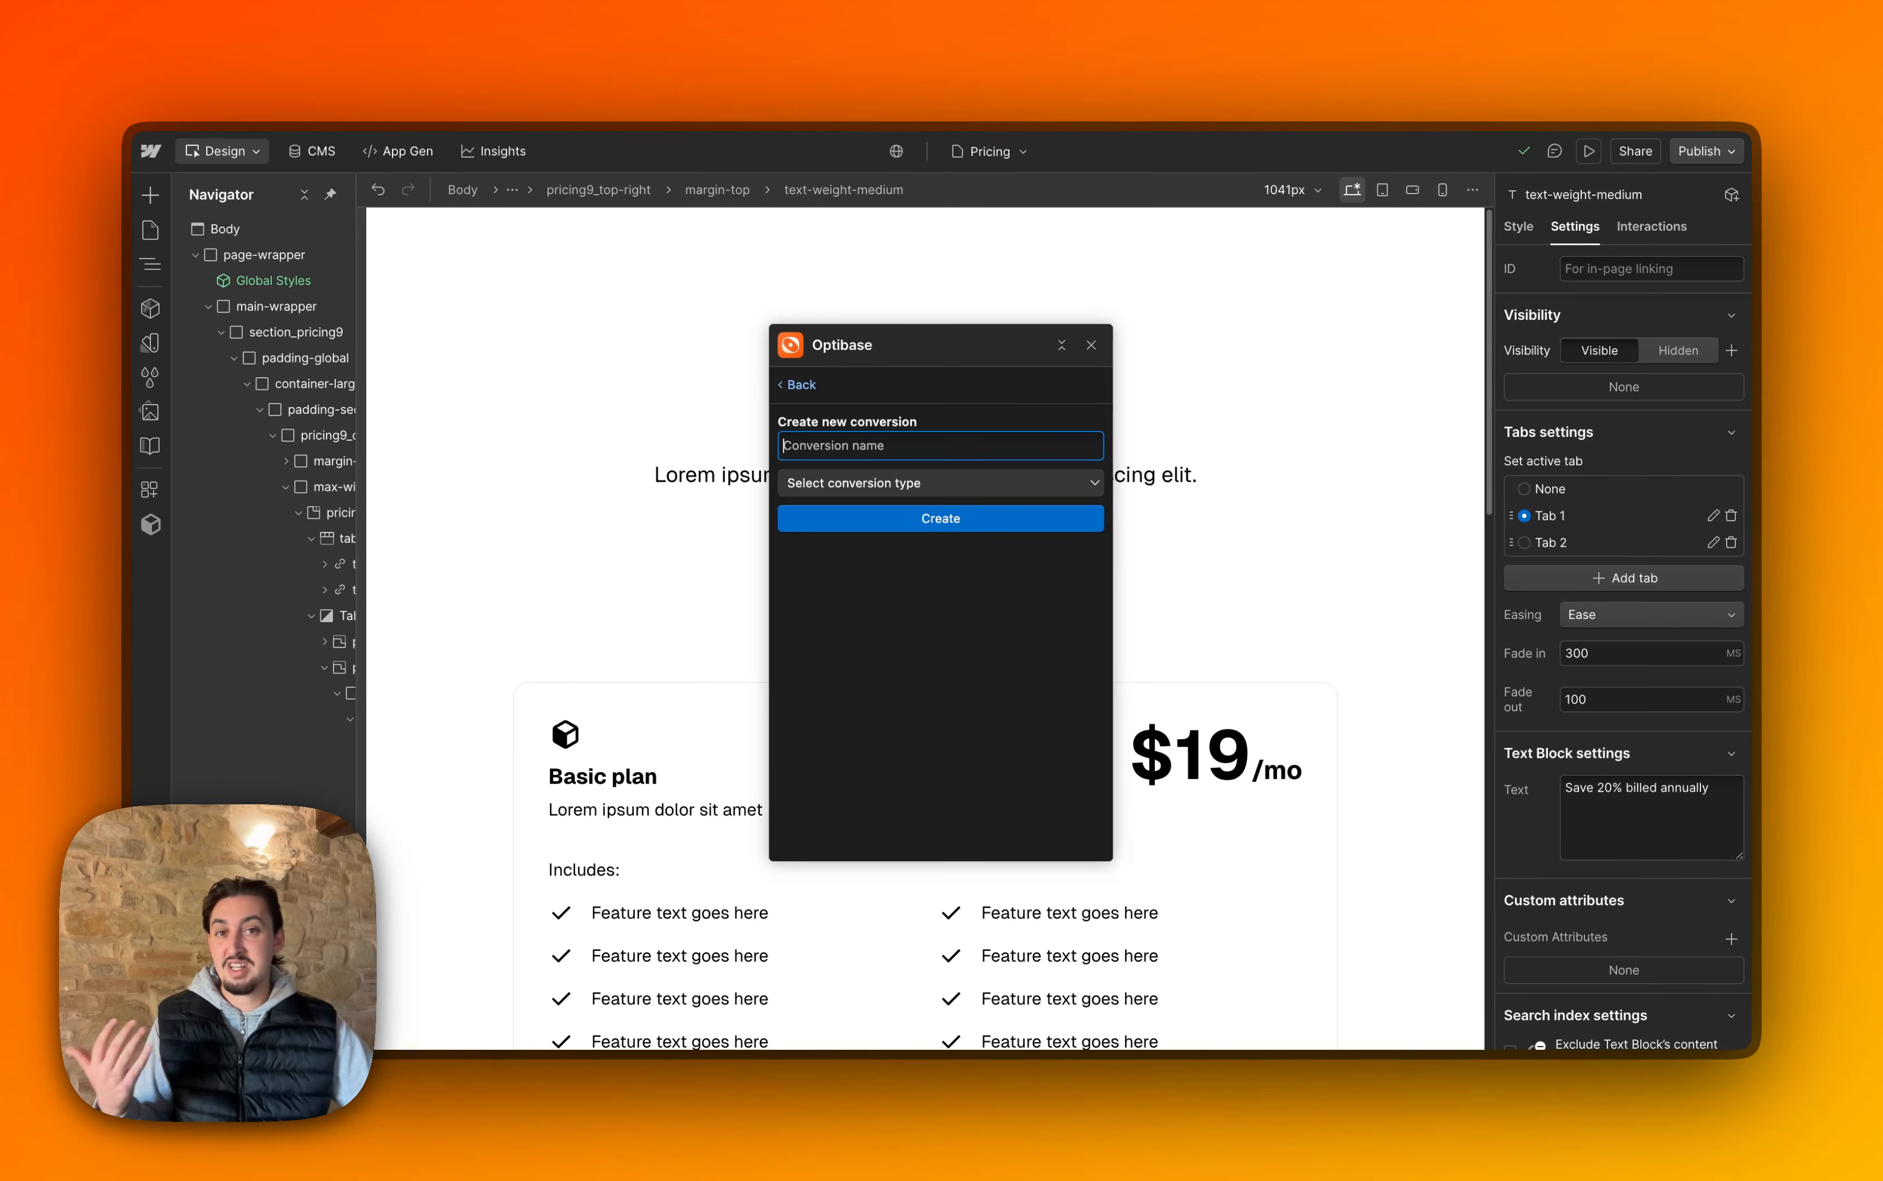
pyautogui.click(929, 484)
pyautogui.click(929, 508)
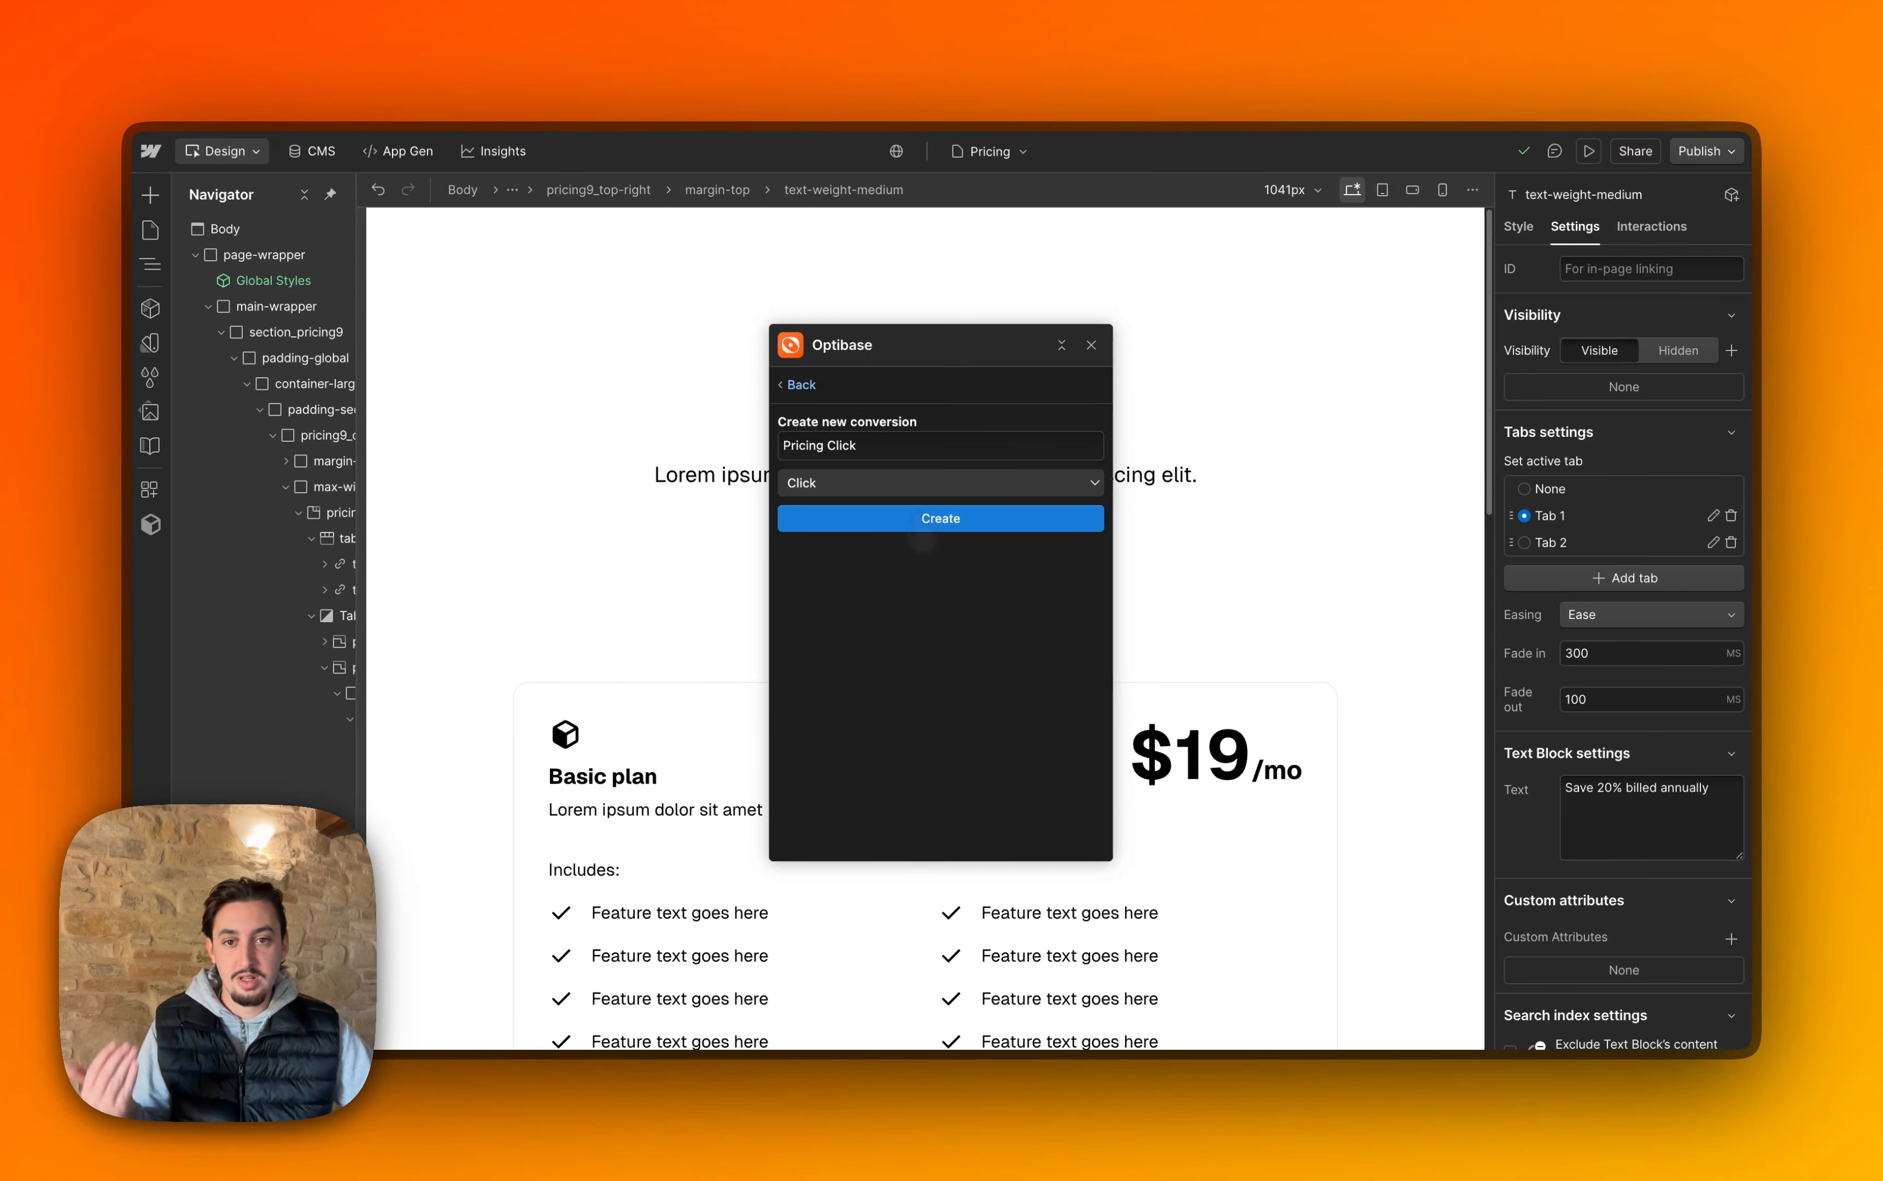
pyautogui.click(920, 519)
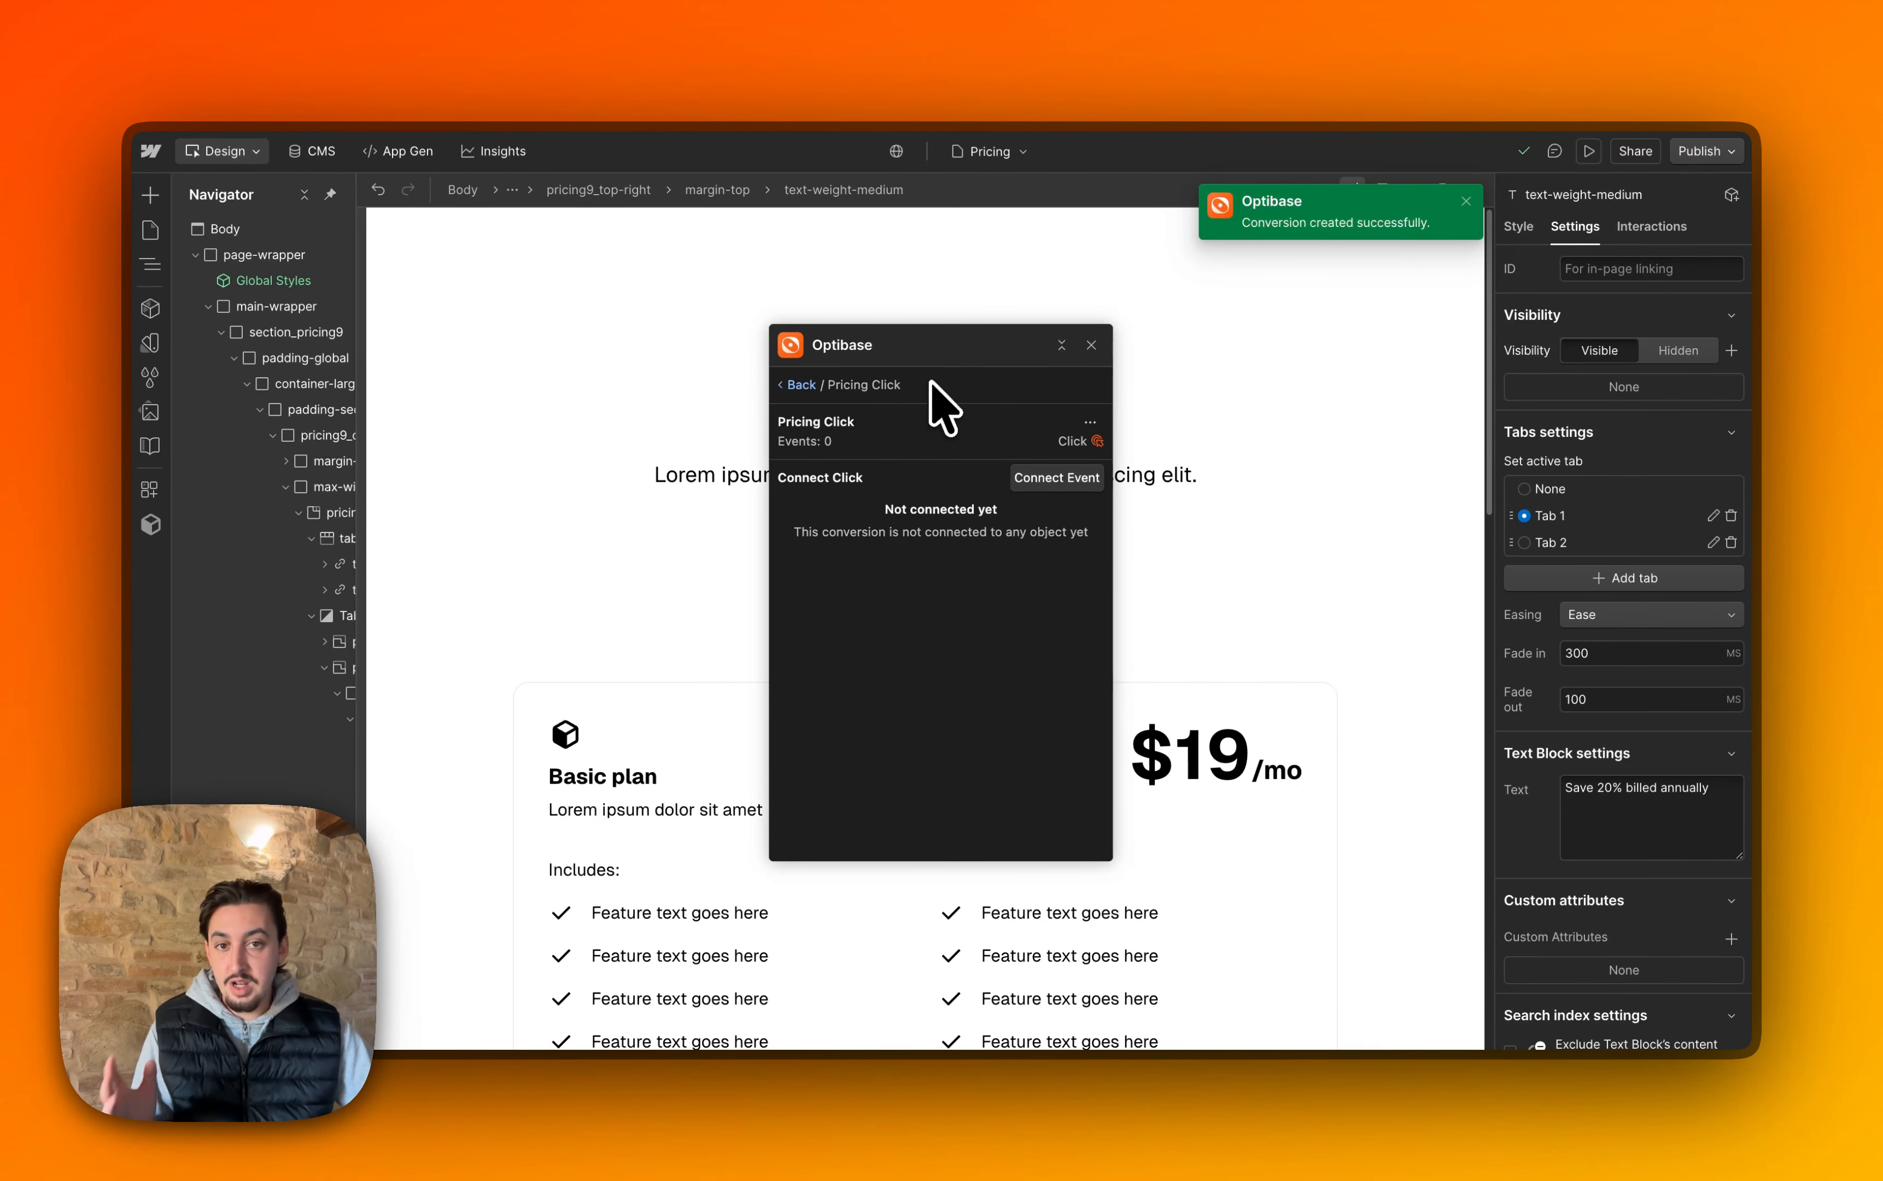
# Move the Optibase window aside and connect the Pricing Click conversion to the plan card's Get started button.
pyautogui.moveTo(931, 344); pyautogui.dragTo(1299, 212)
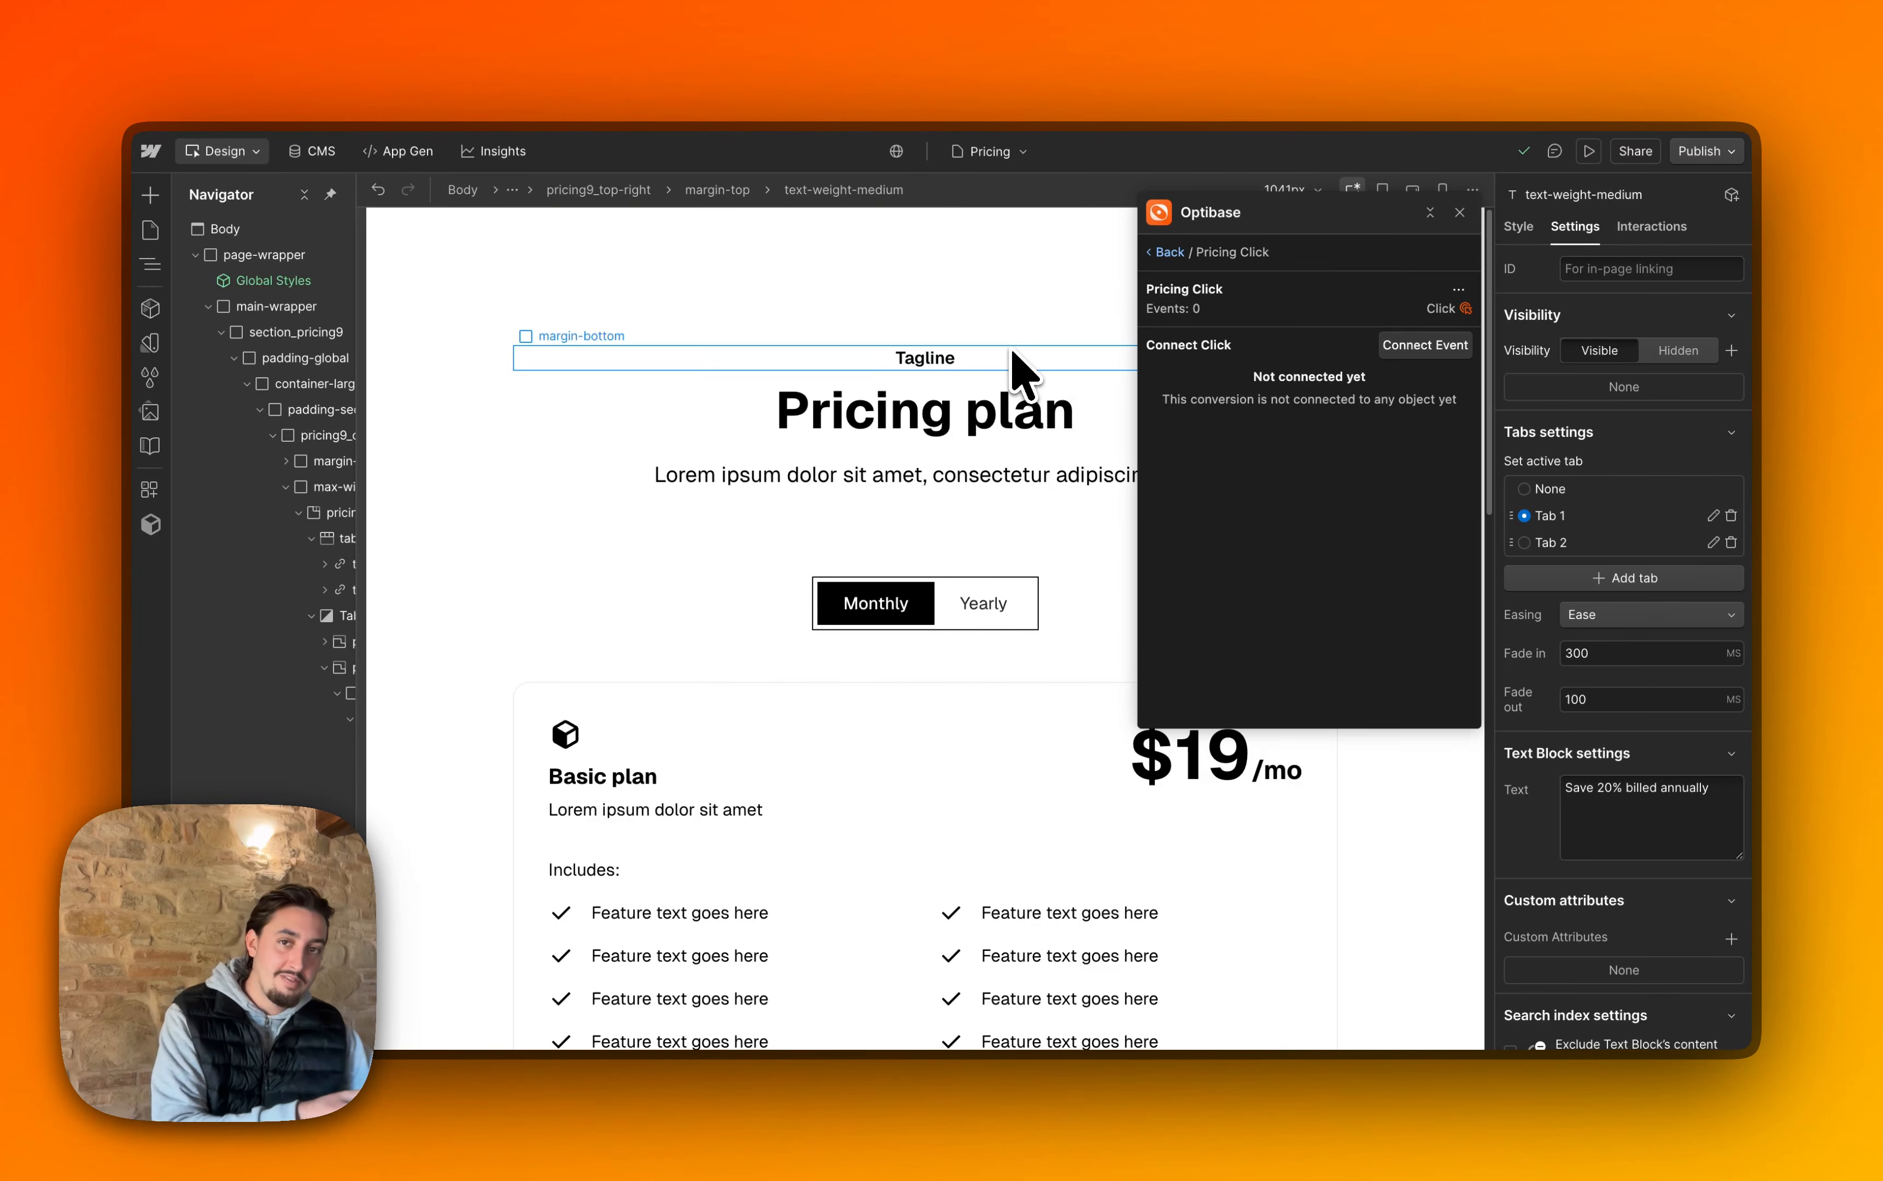
pyautogui.scroll(-5, 1019, 375)
pyautogui.scroll(-1, 1019, 376)
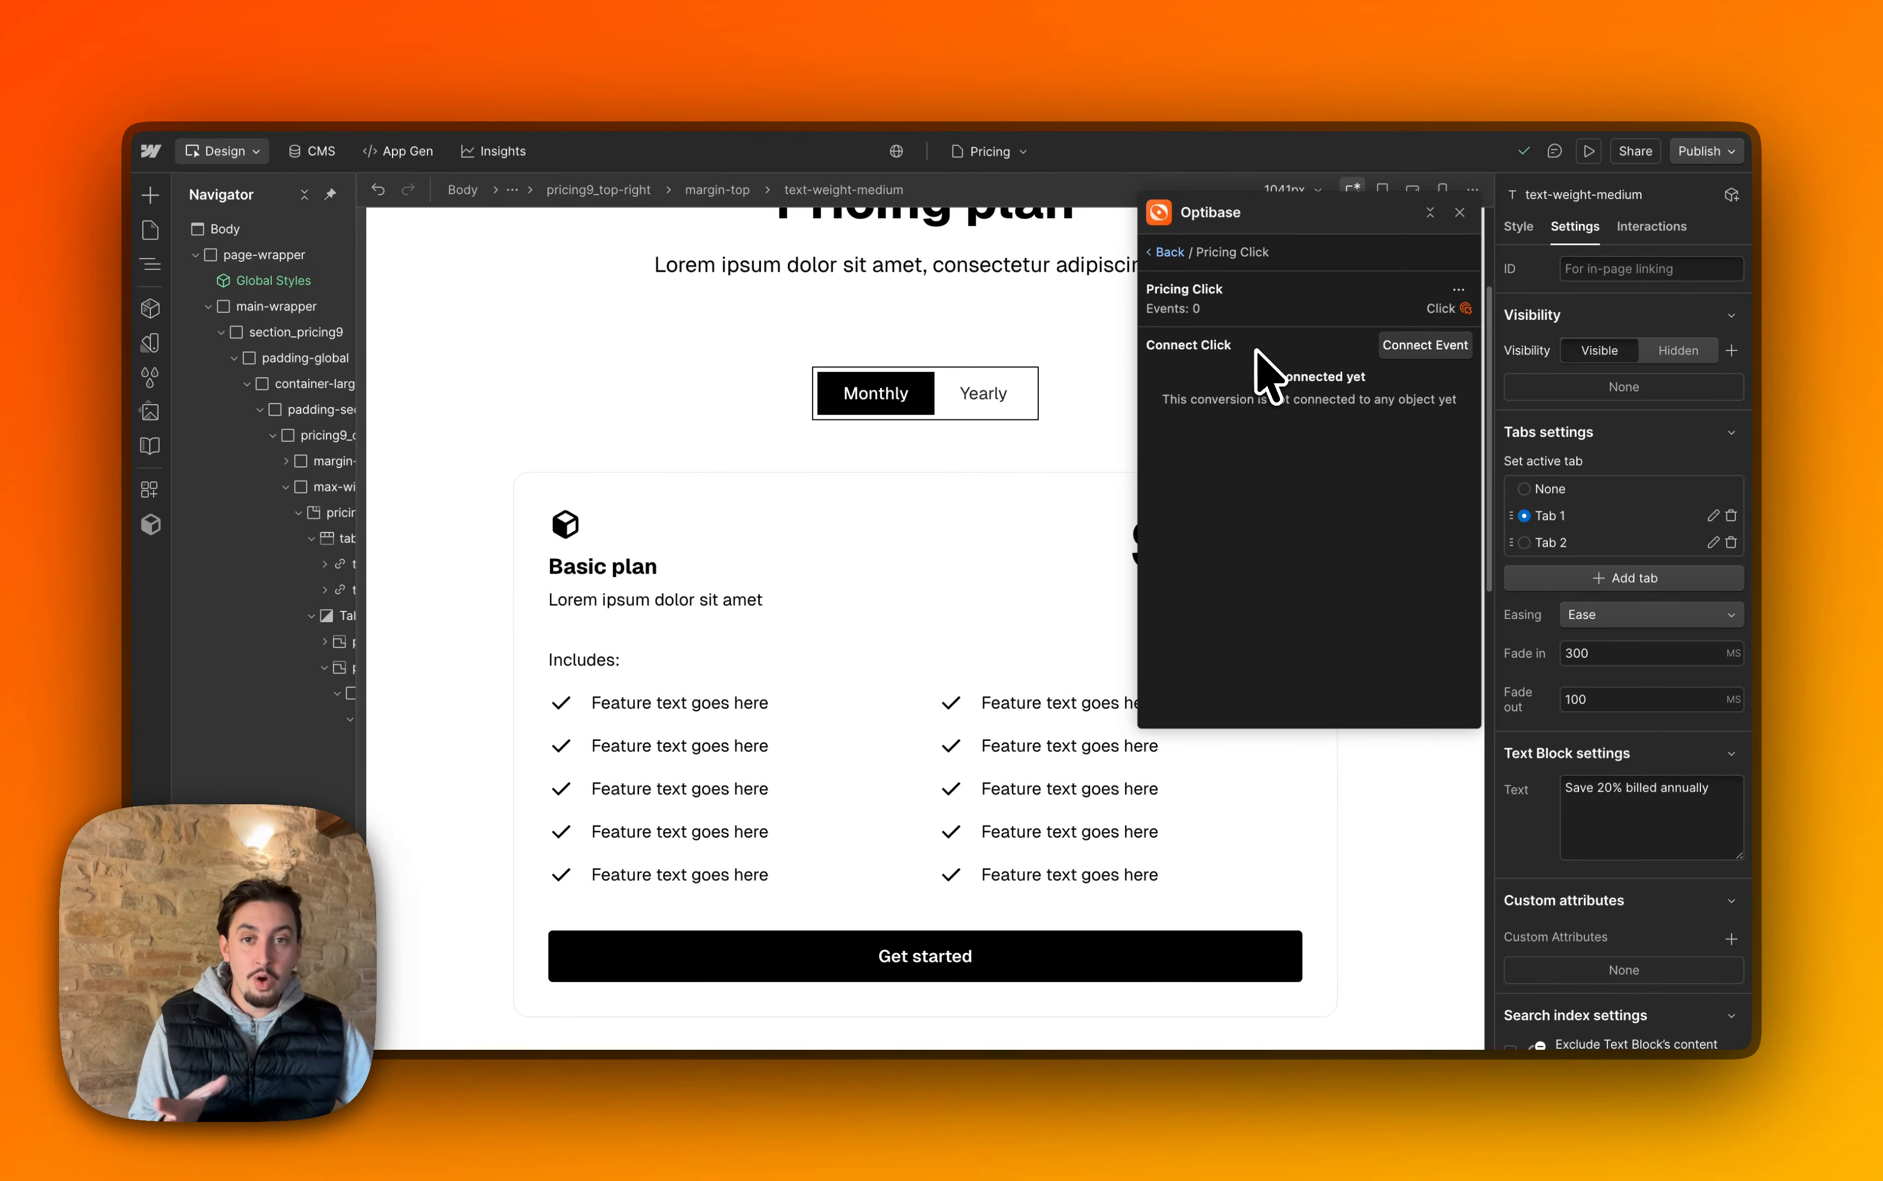
pyautogui.click(907, 941)
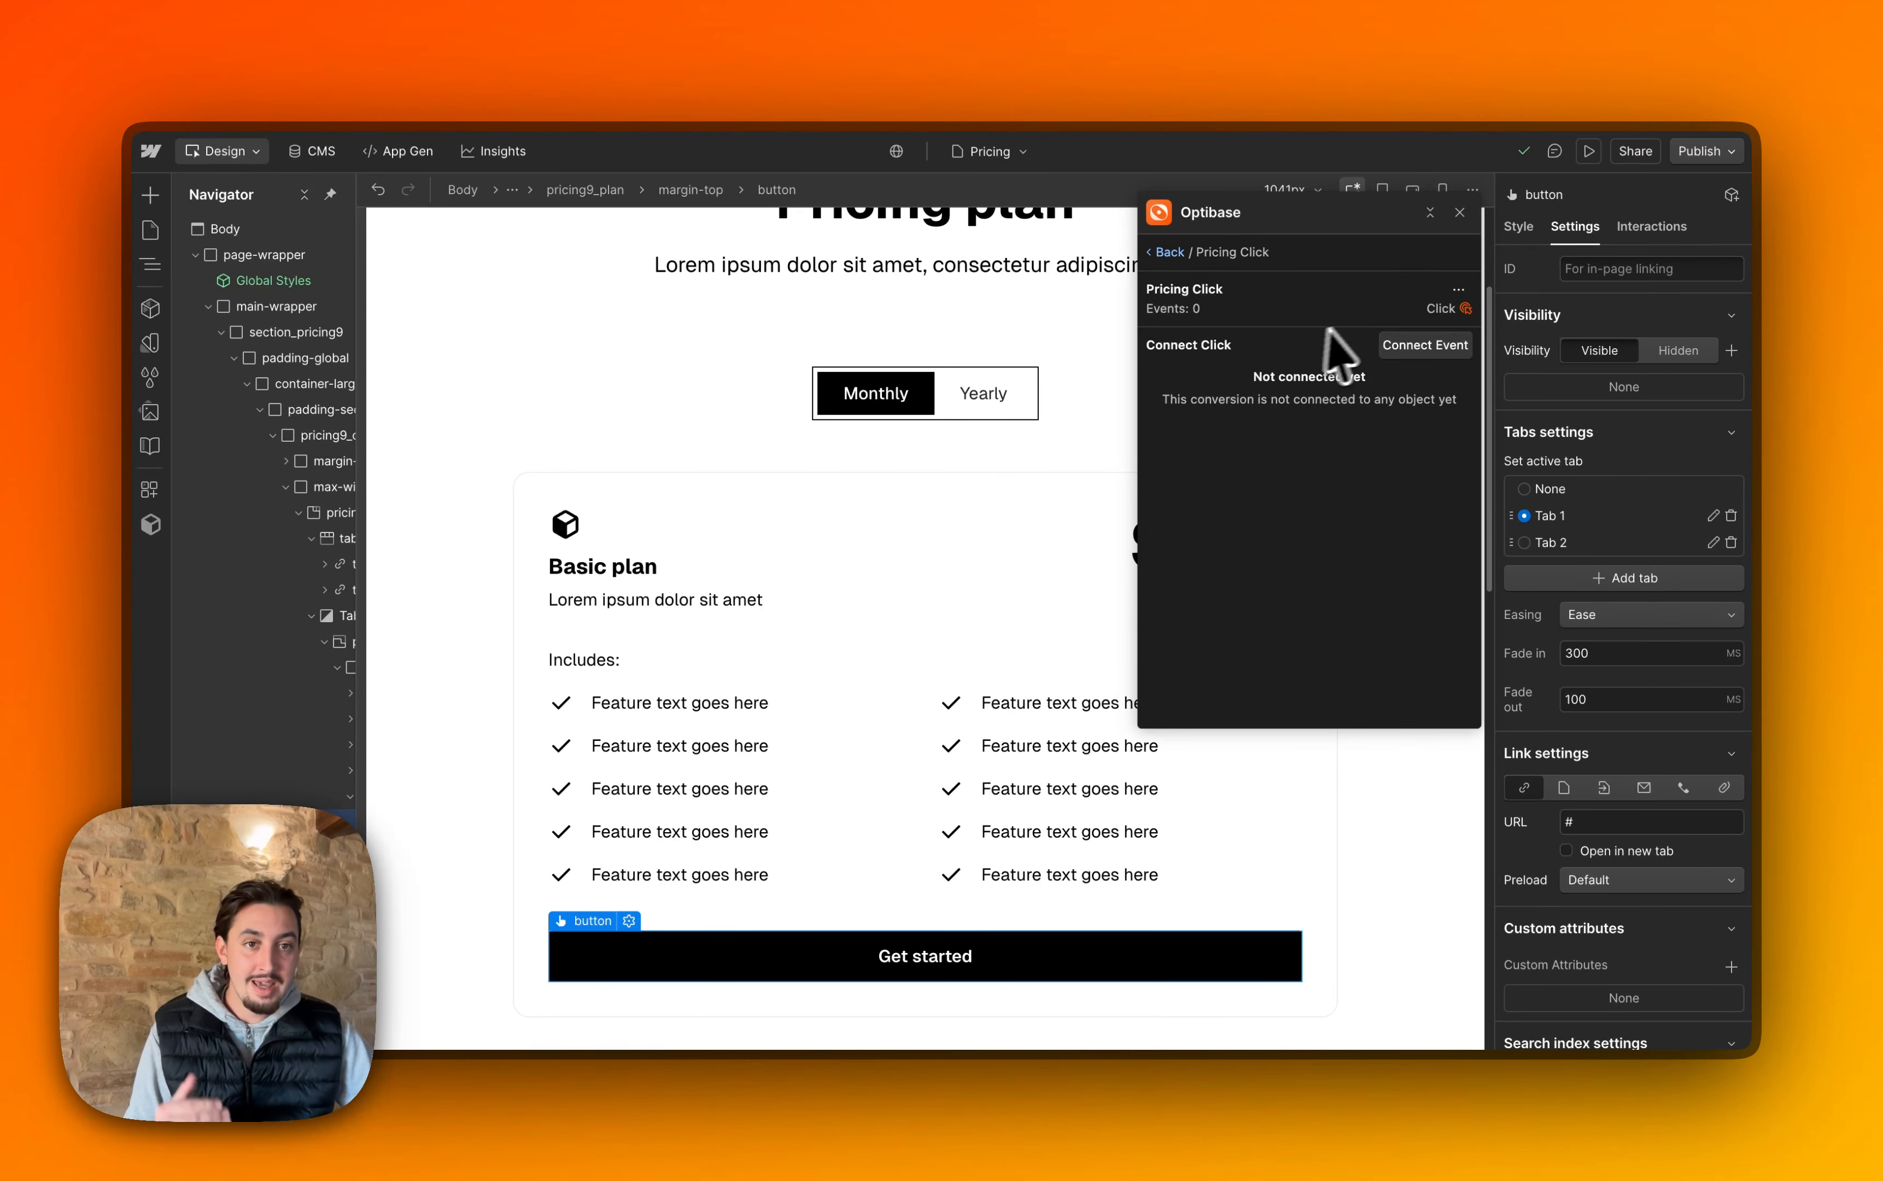
pyautogui.click(1397, 348)
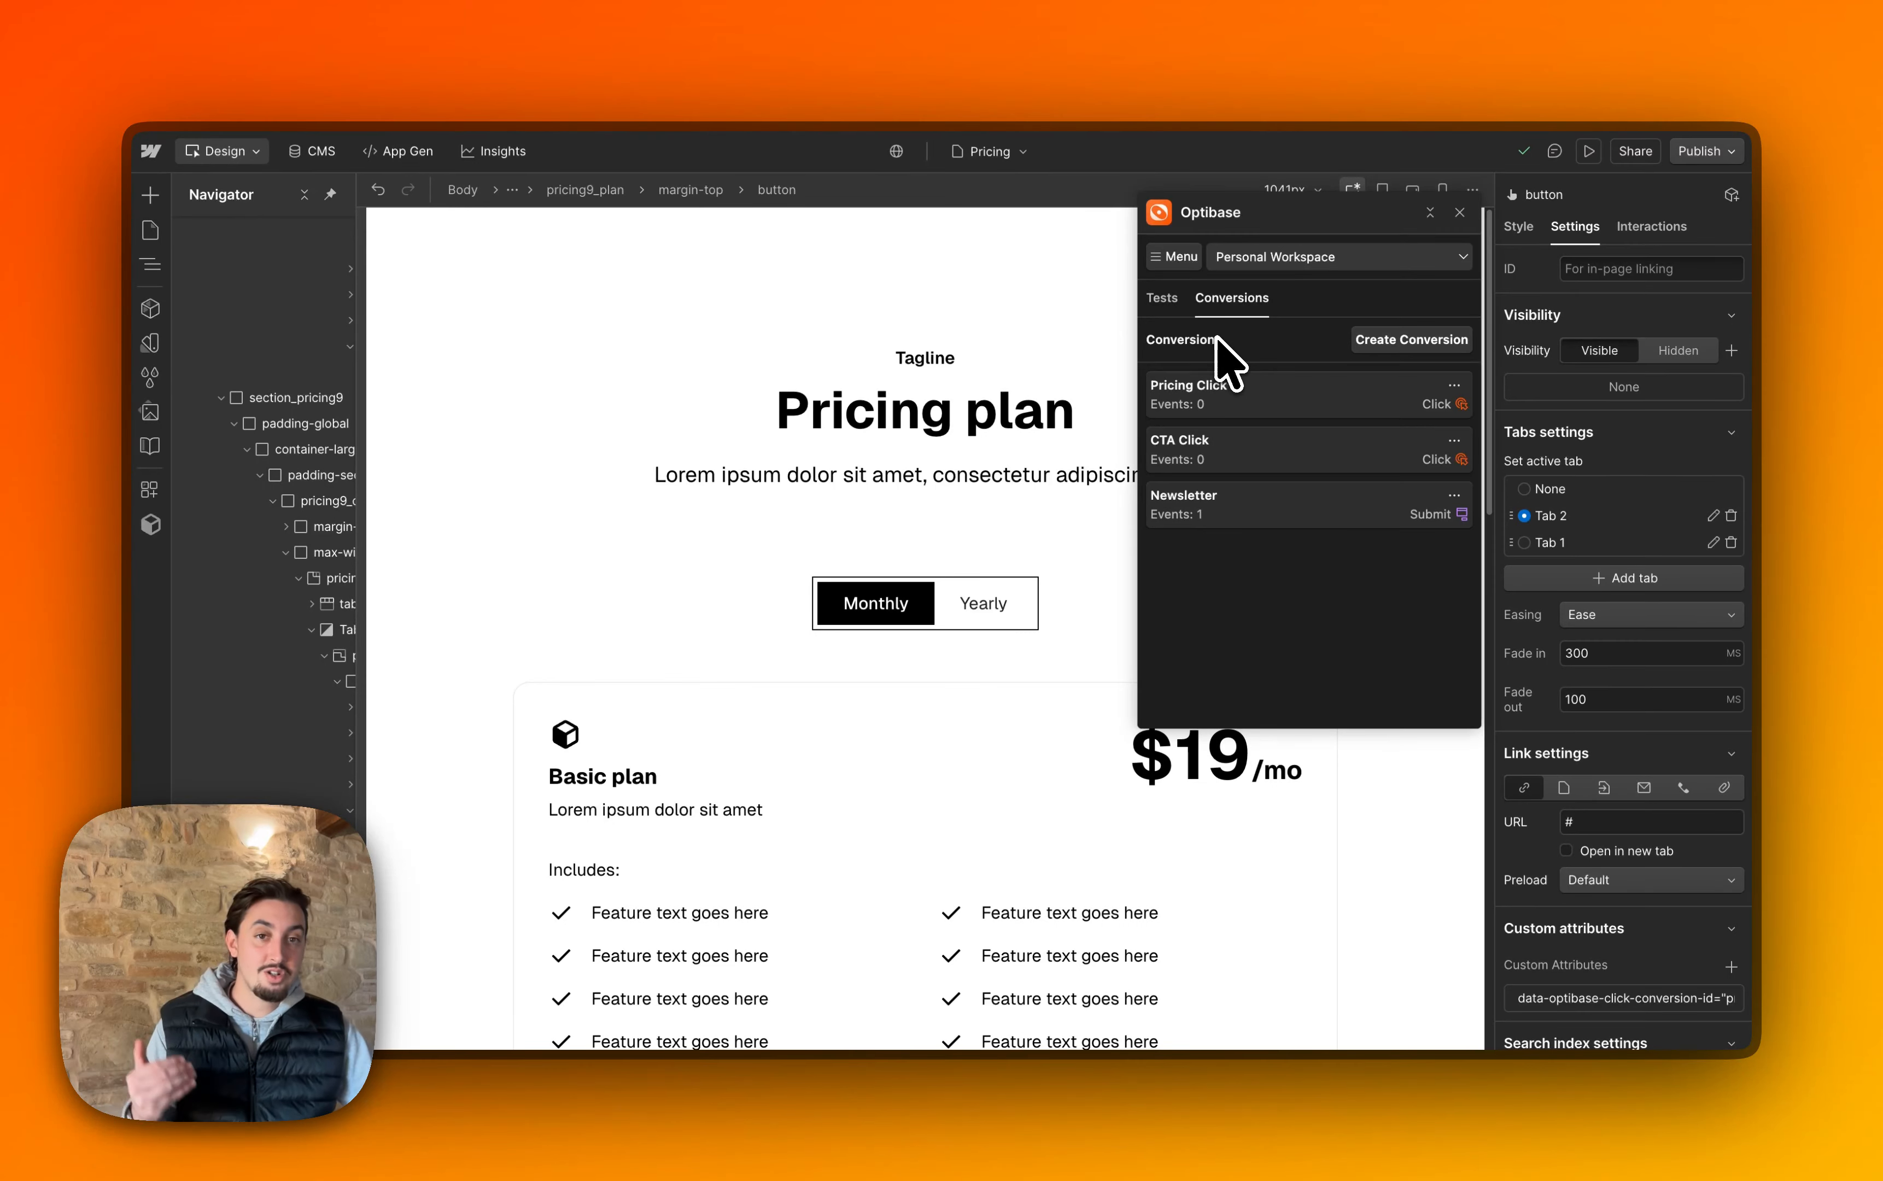
# Create a new A/B test named "Pricing Test 1" in Optibase.
pyautogui.click(1162, 298)
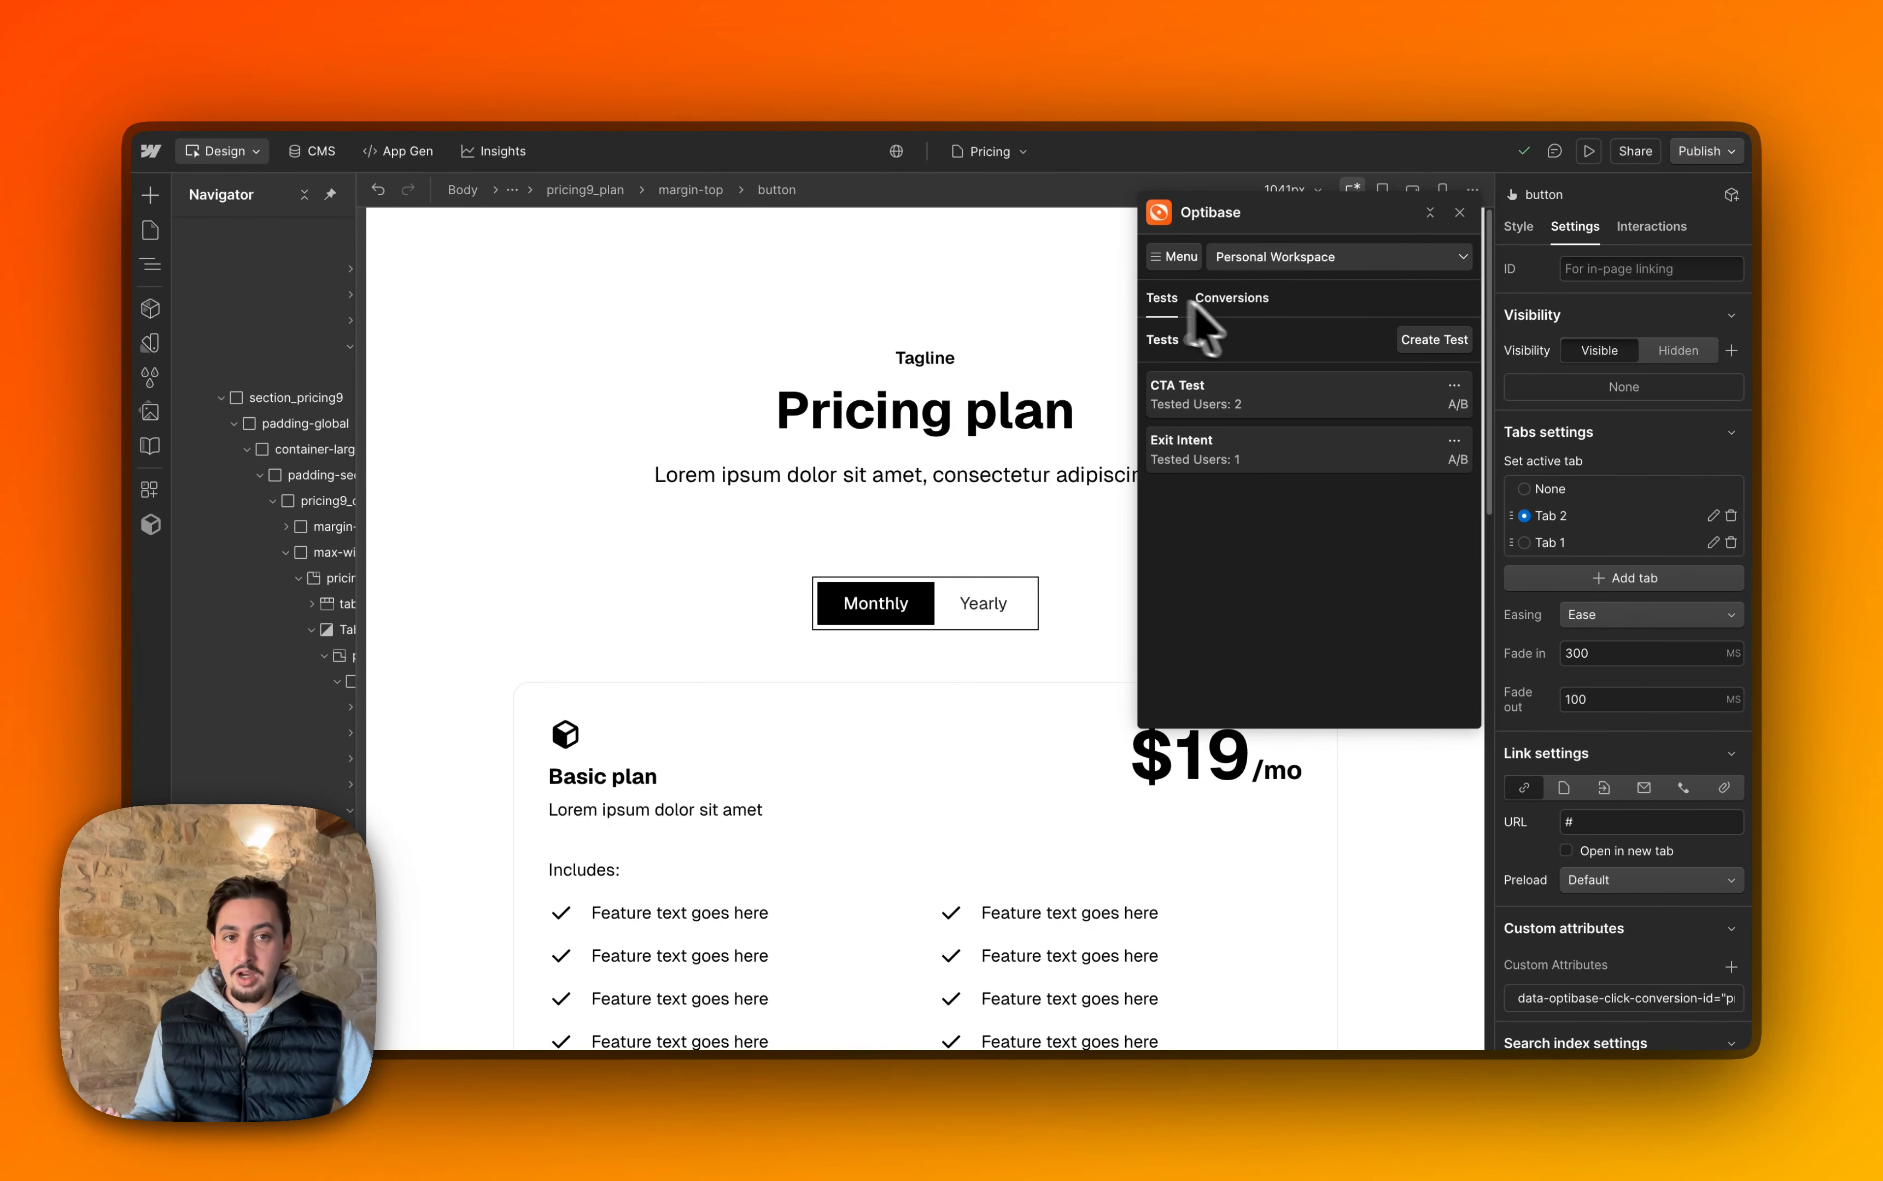
pyautogui.click(1434, 341)
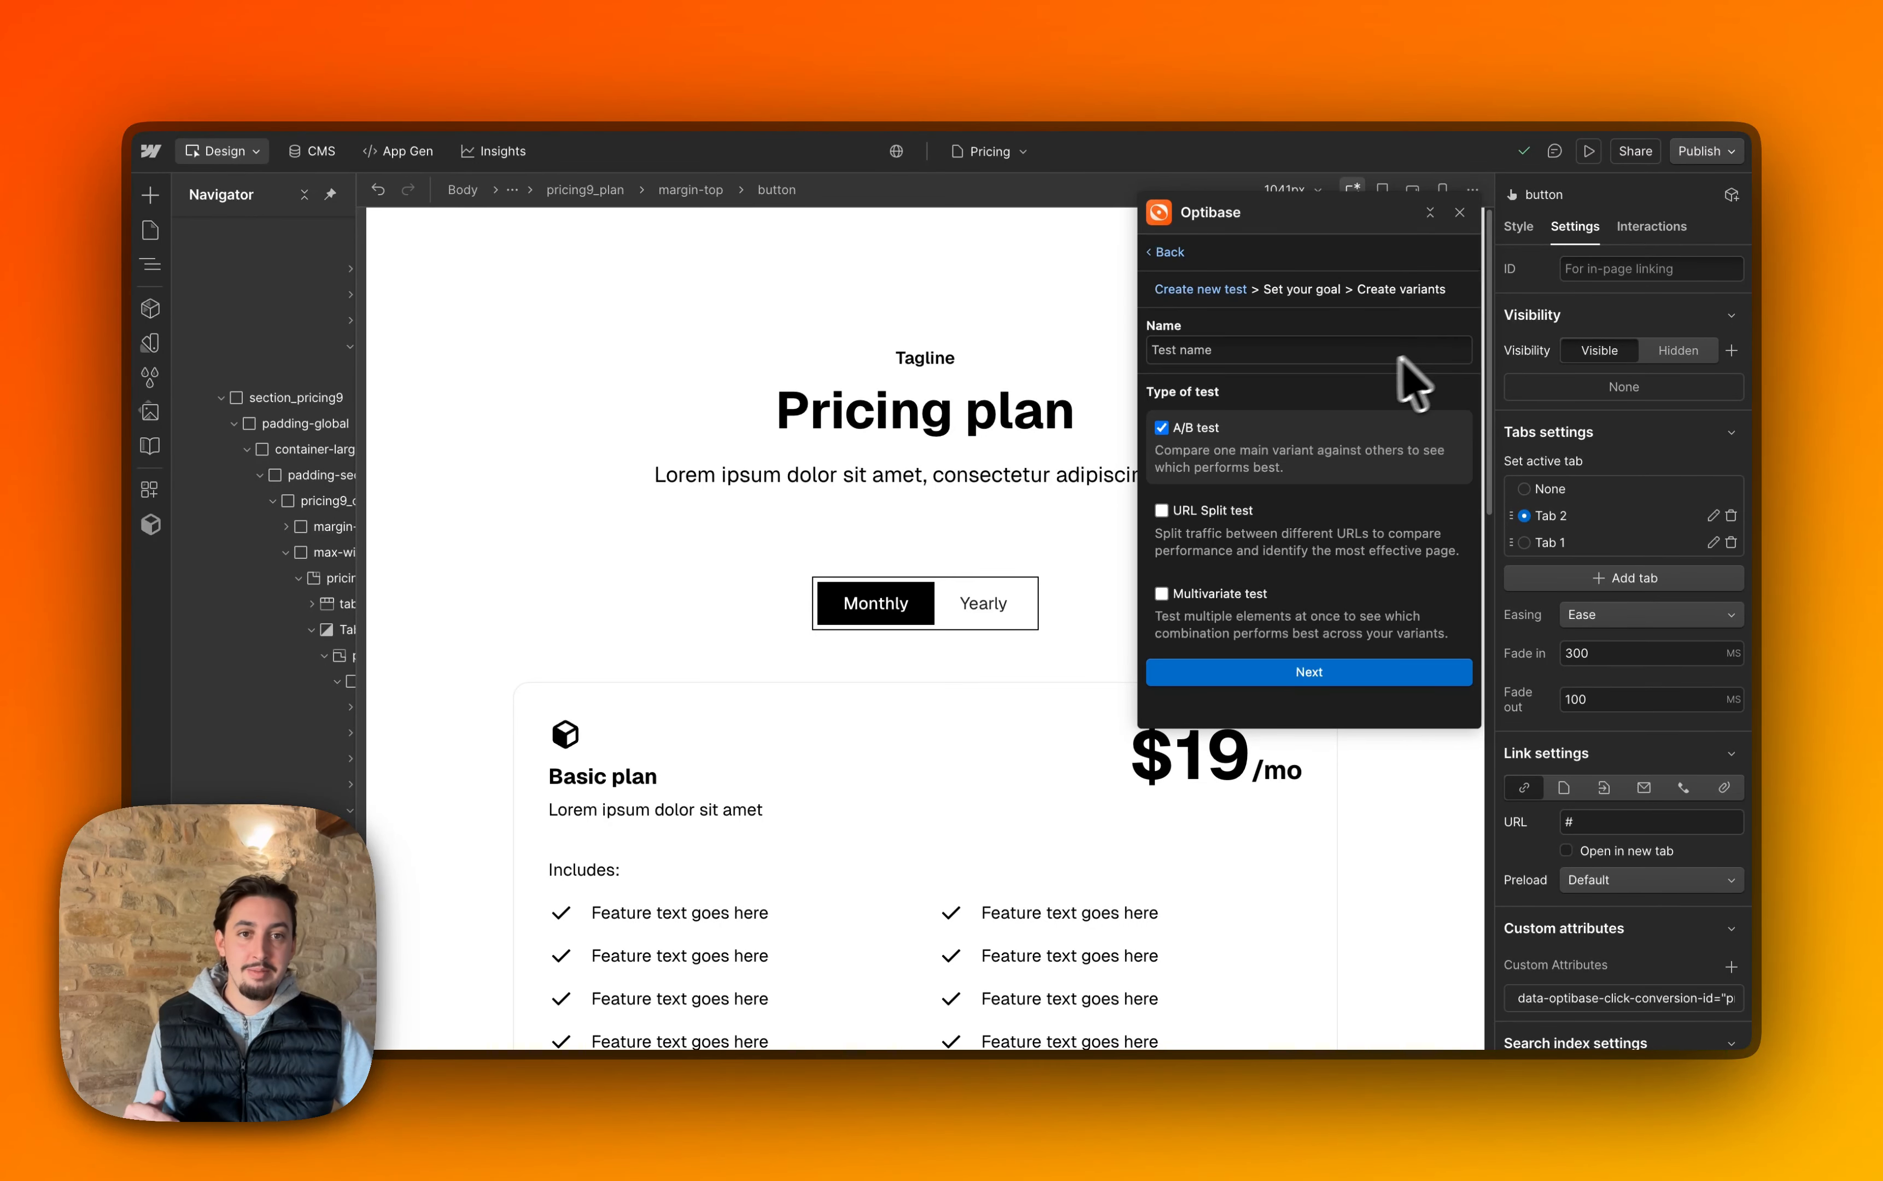
pyautogui.click(1338, 349)
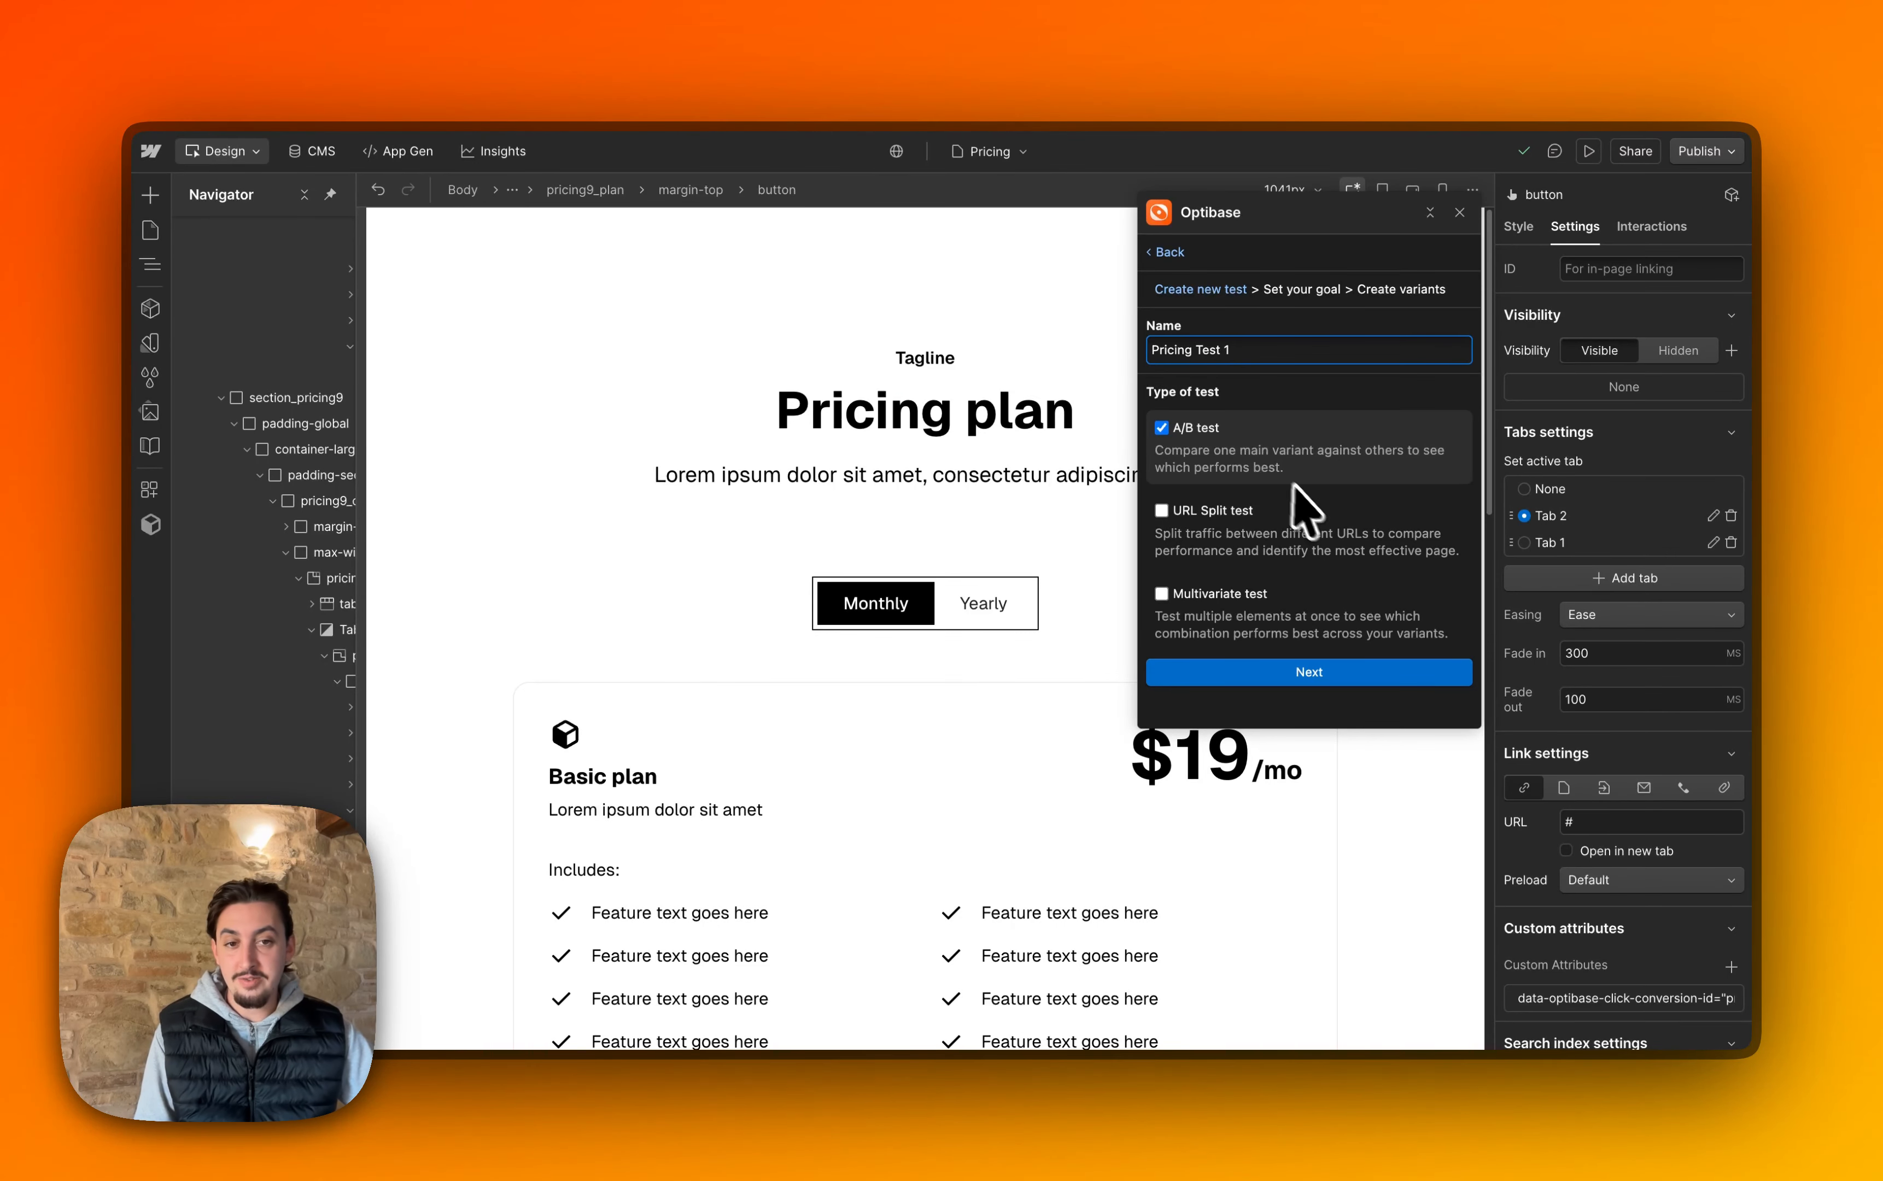
pyautogui.click(1320, 673)
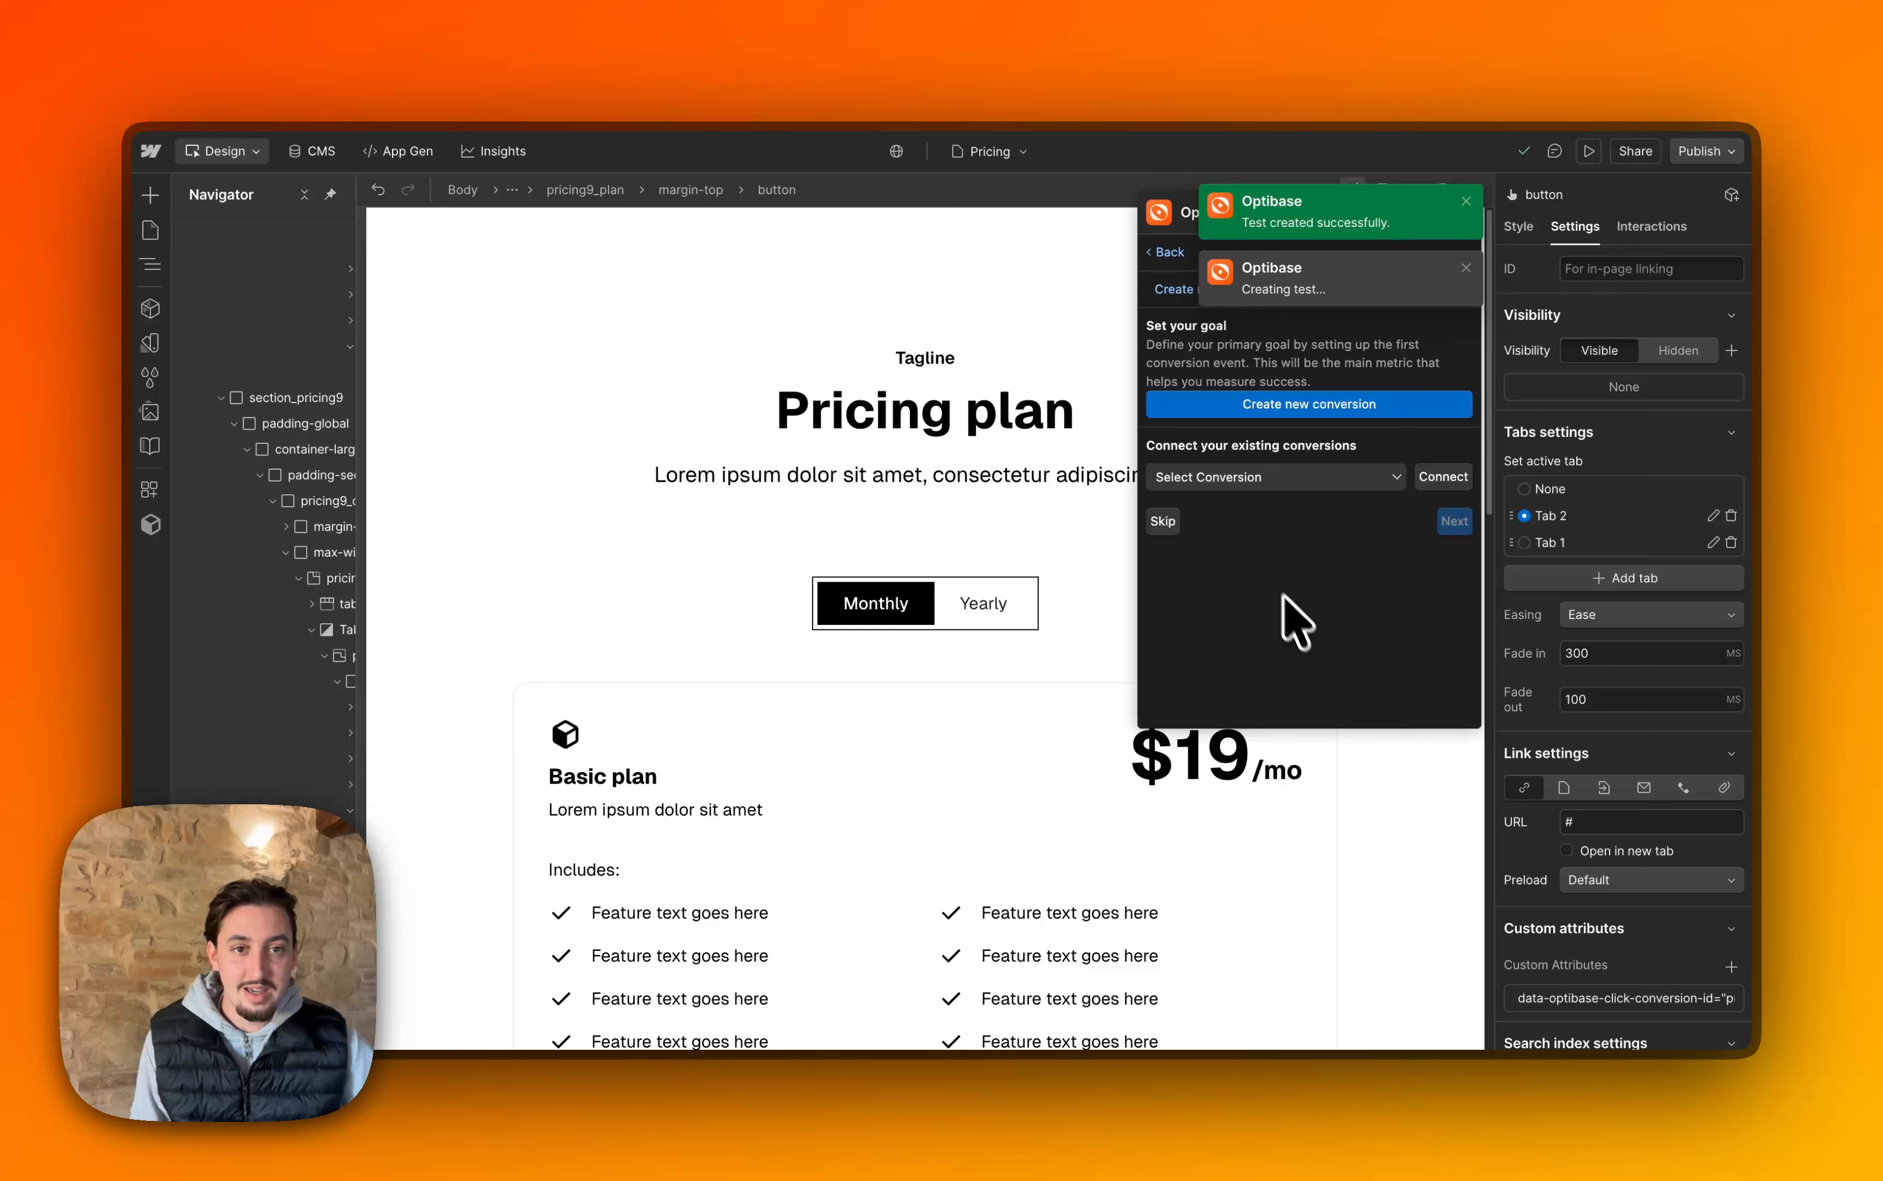
# Connect the existing Pricing Click conversion as the new test's goal.
pyautogui.click(1263, 479)
pyautogui.click(1263, 502)
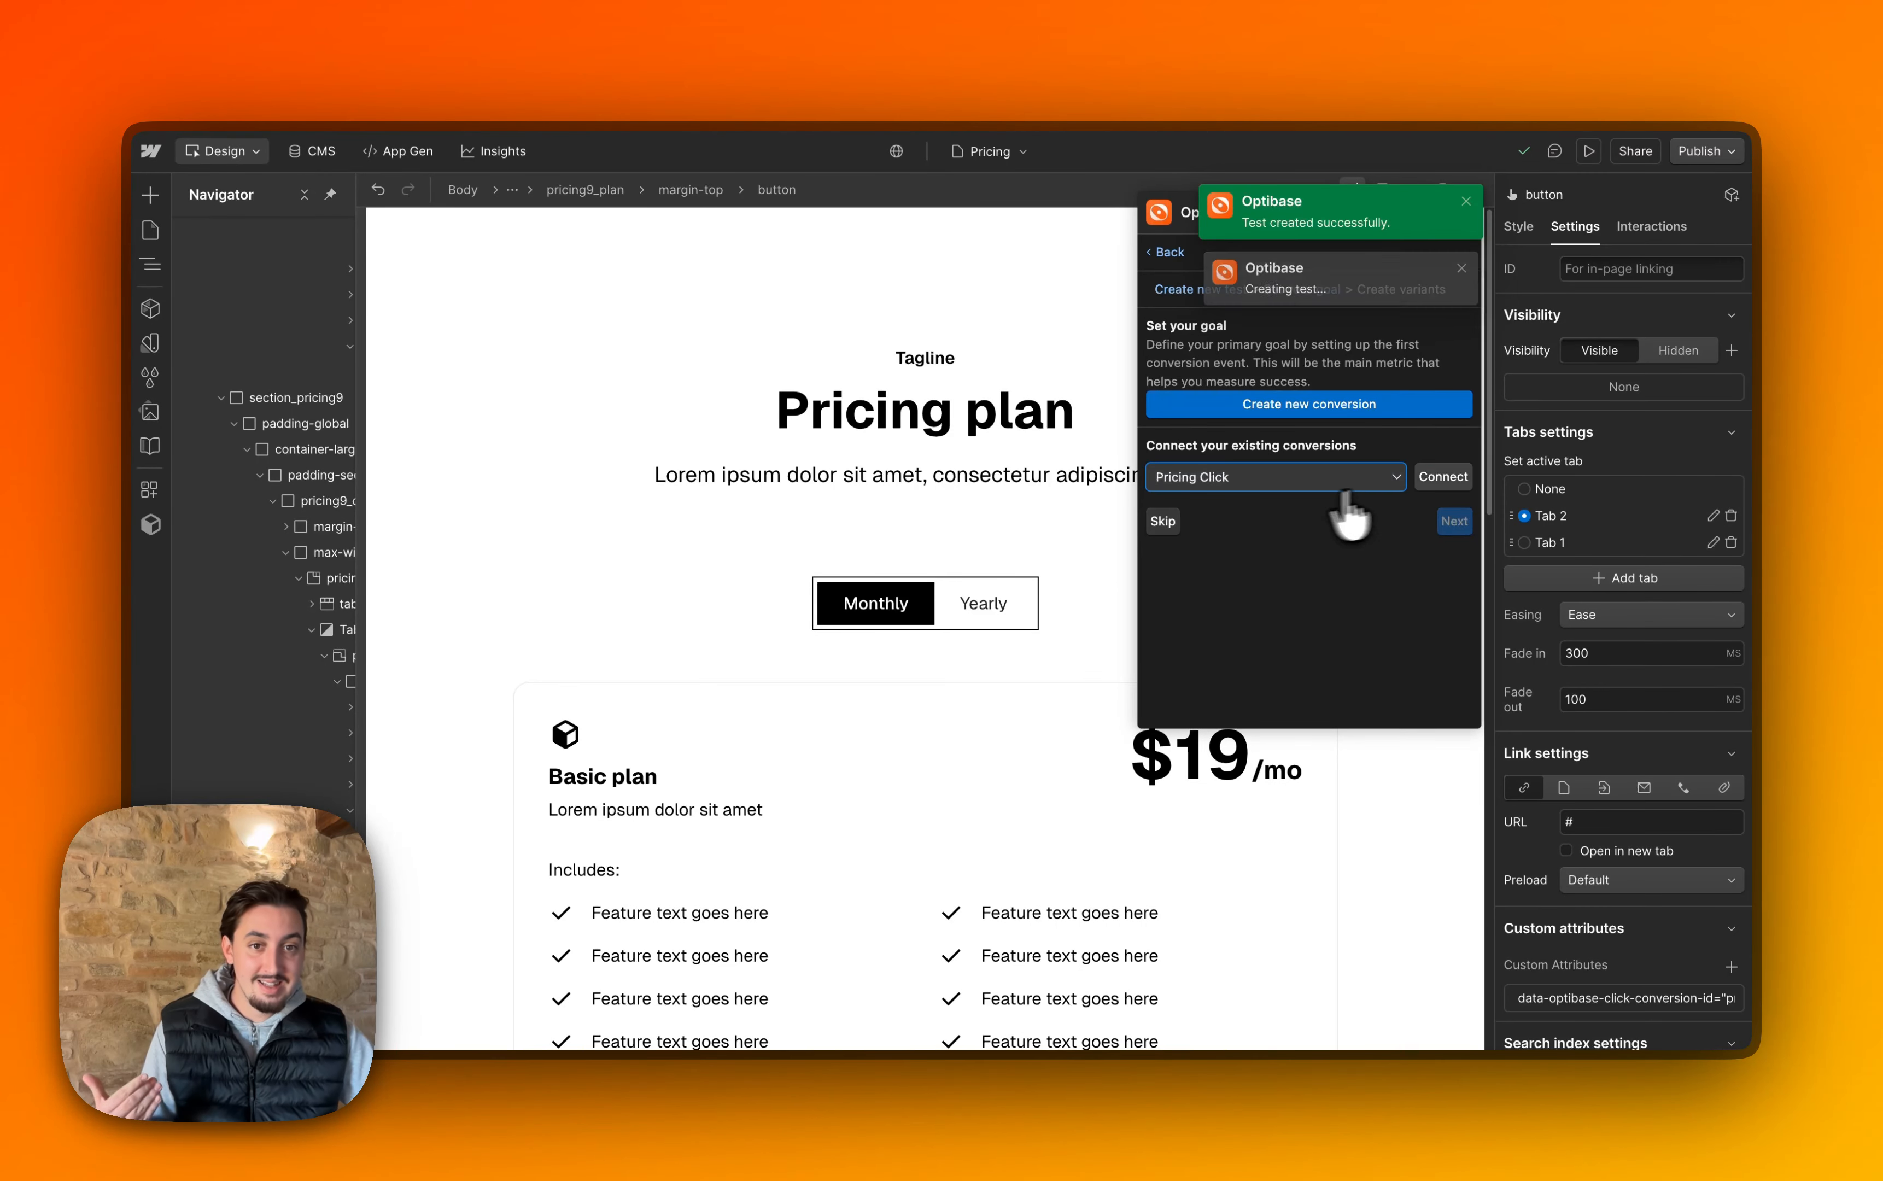
pyautogui.click(1444, 478)
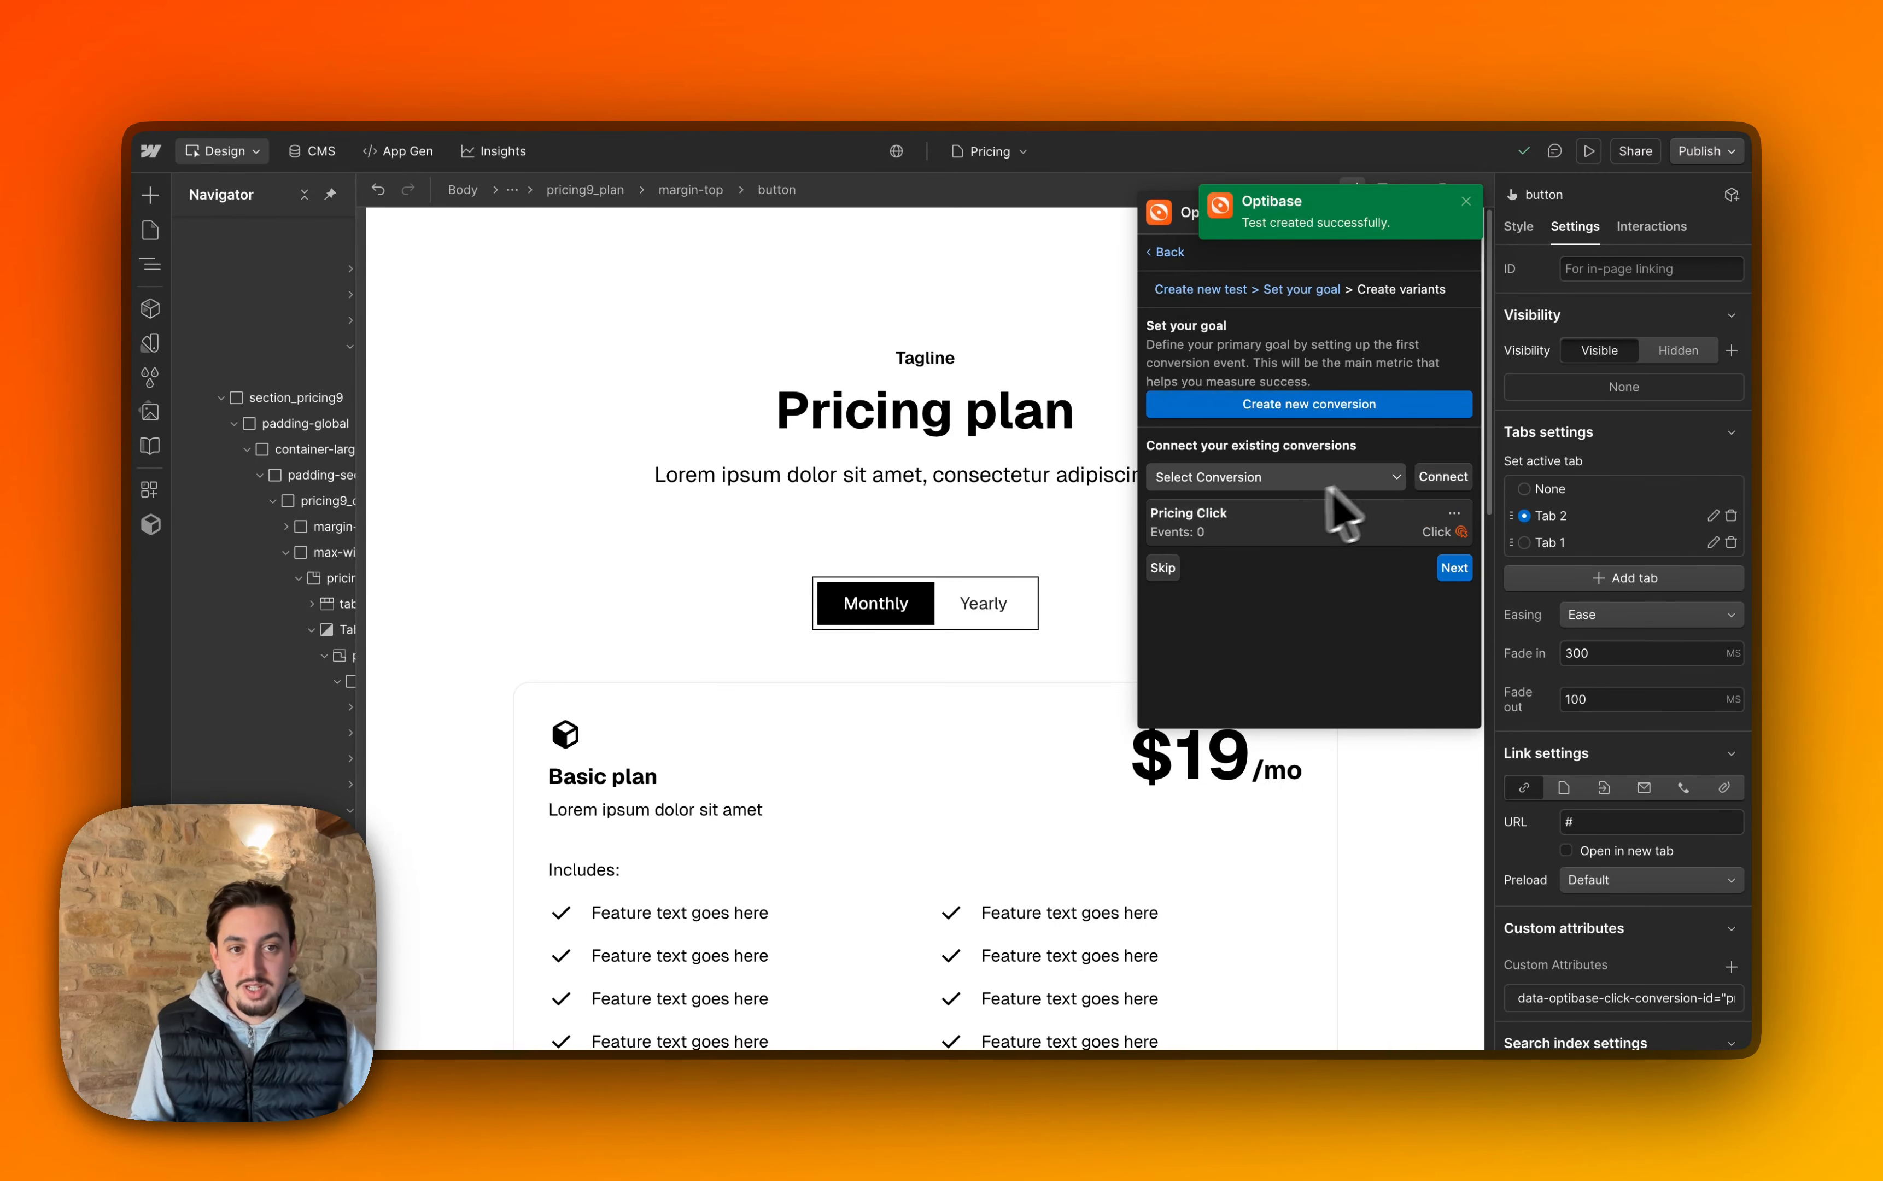
# Proceed to the test's variants and create the main variant named "Original".
pyautogui.click(1454, 569)
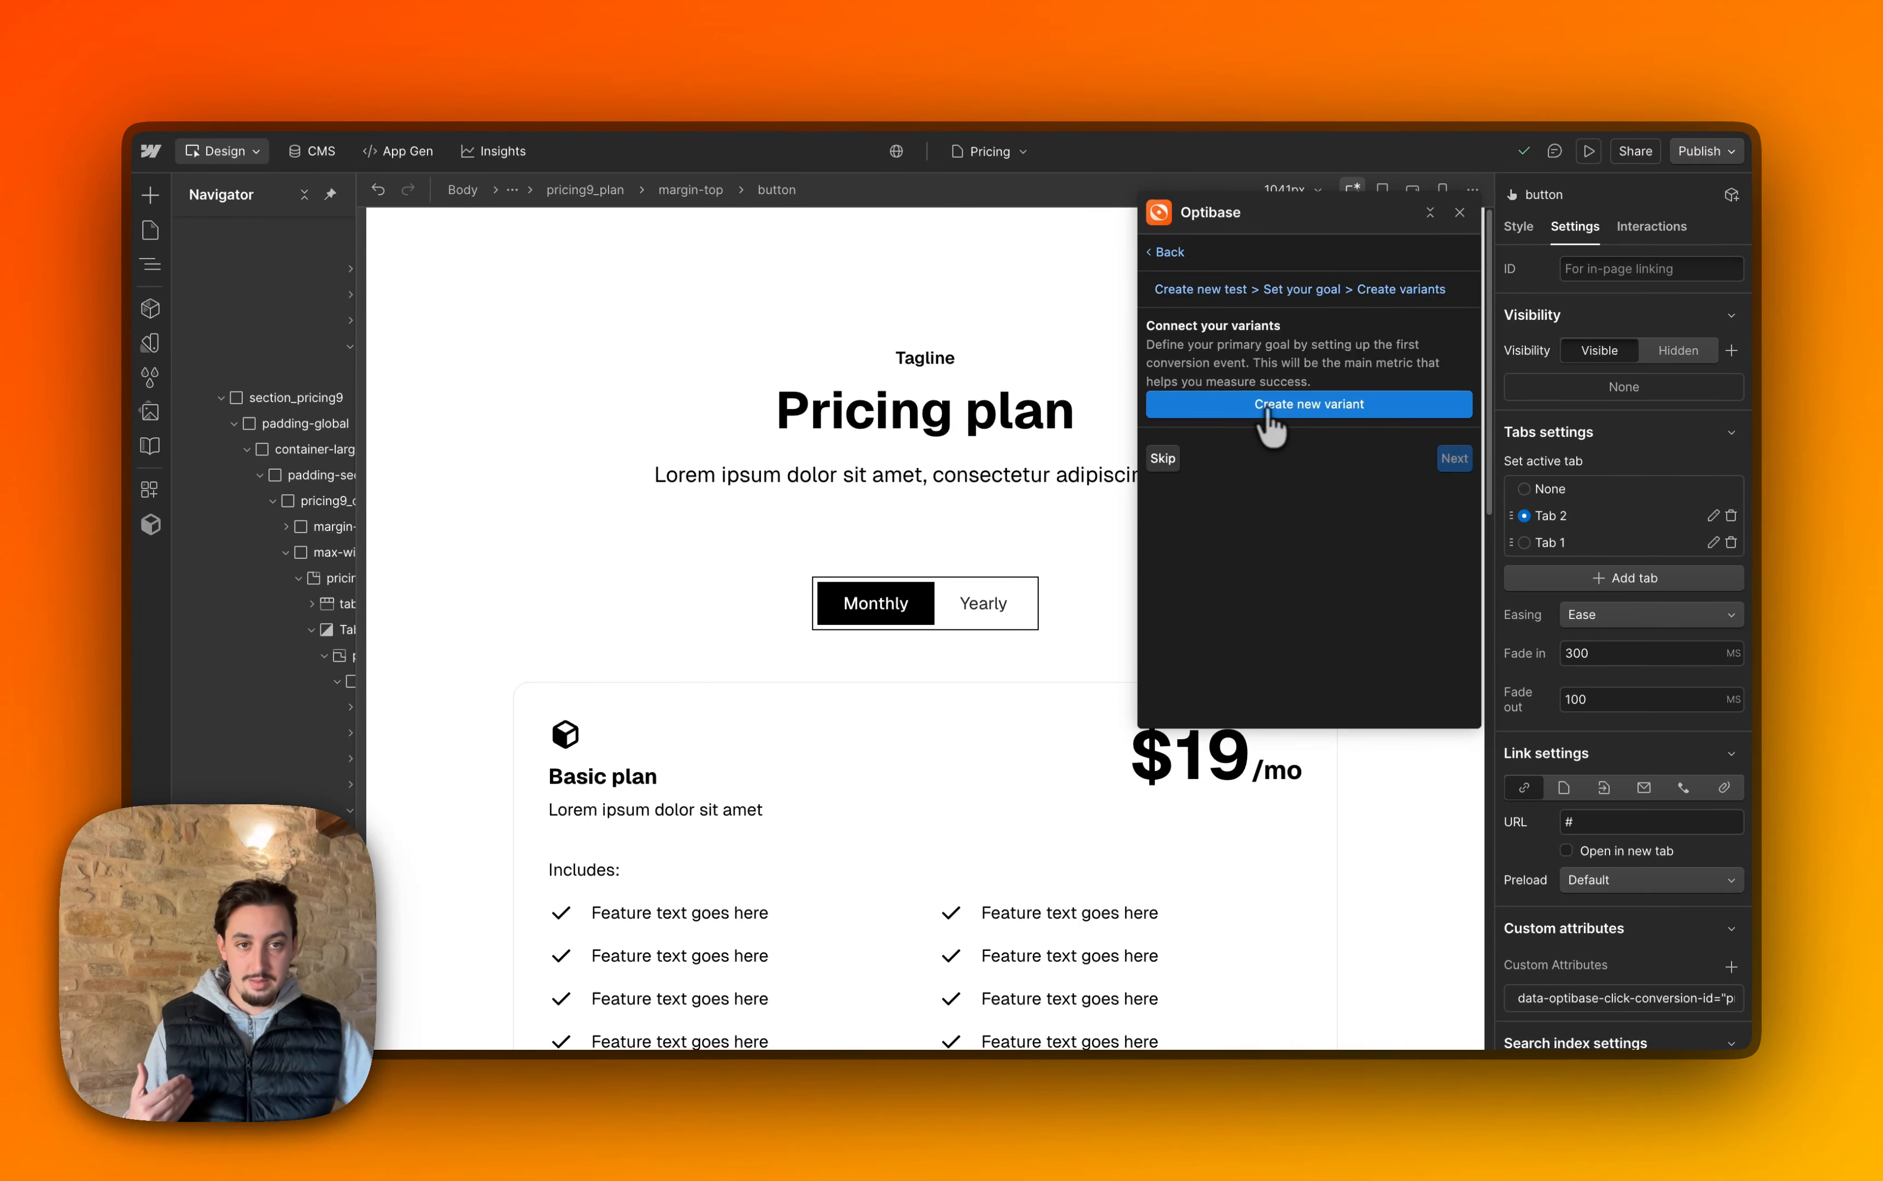
pyautogui.click(1269, 411)
pyautogui.click(1232, 307)
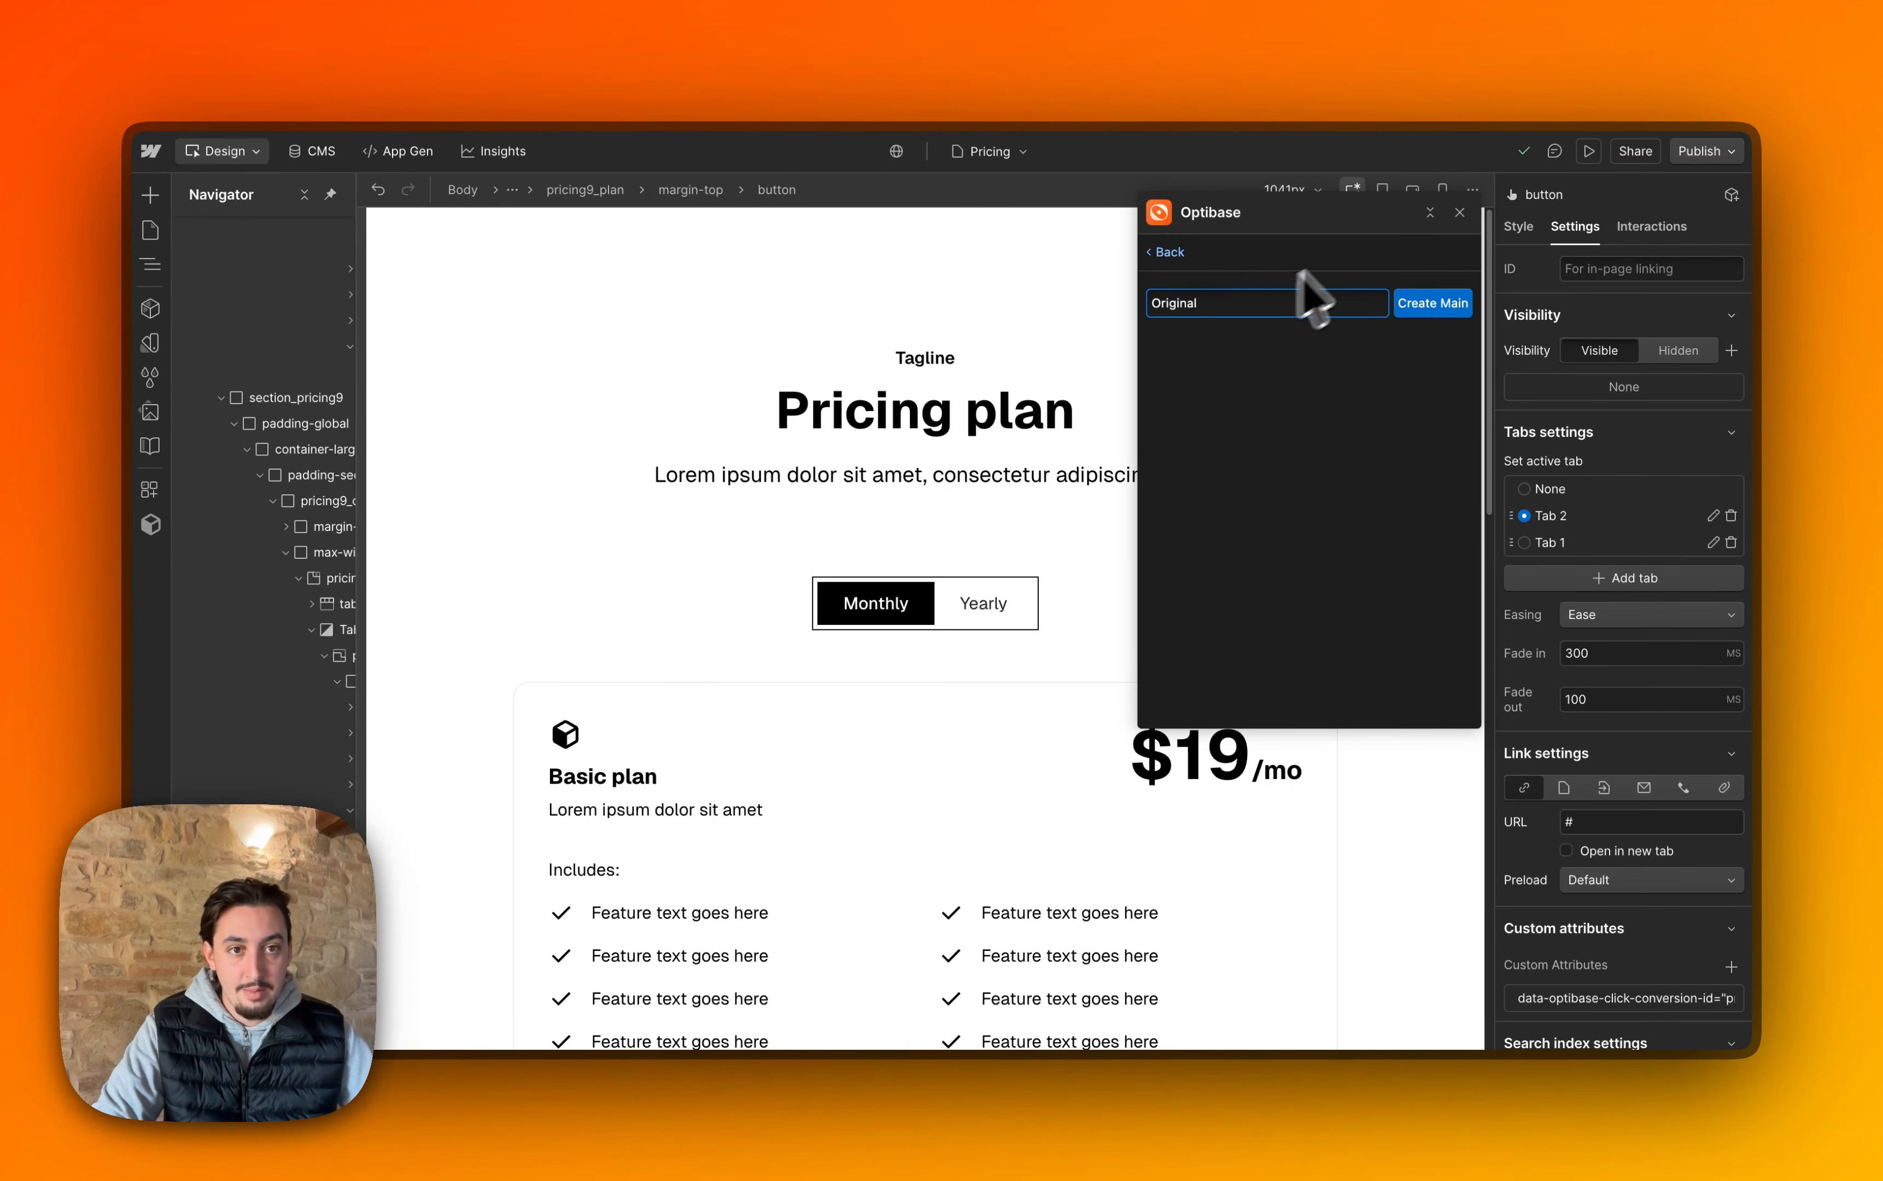
pyautogui.click(1428, 304)
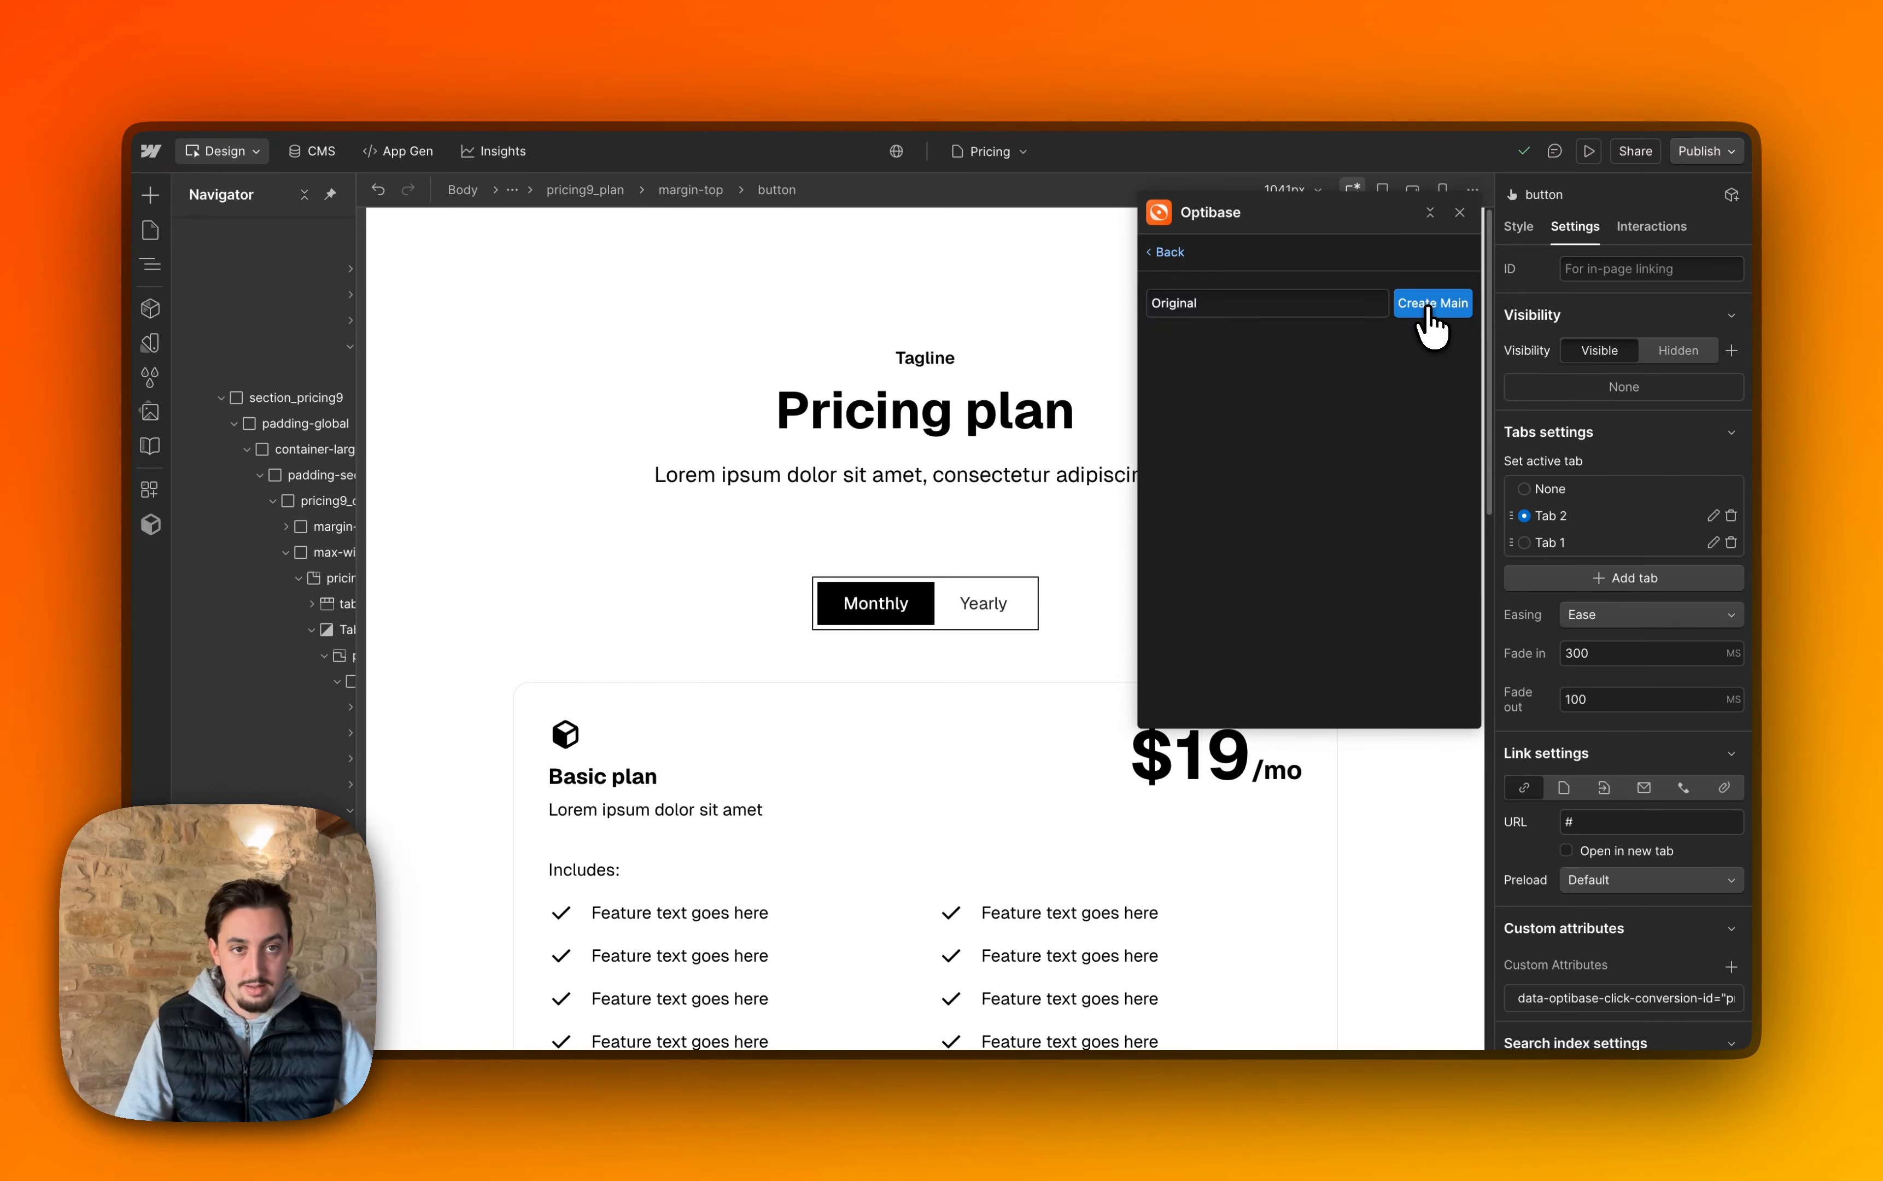
# Create a second variant named "New" for Pricing Test 1.
pyautogui.click(1318, 405)
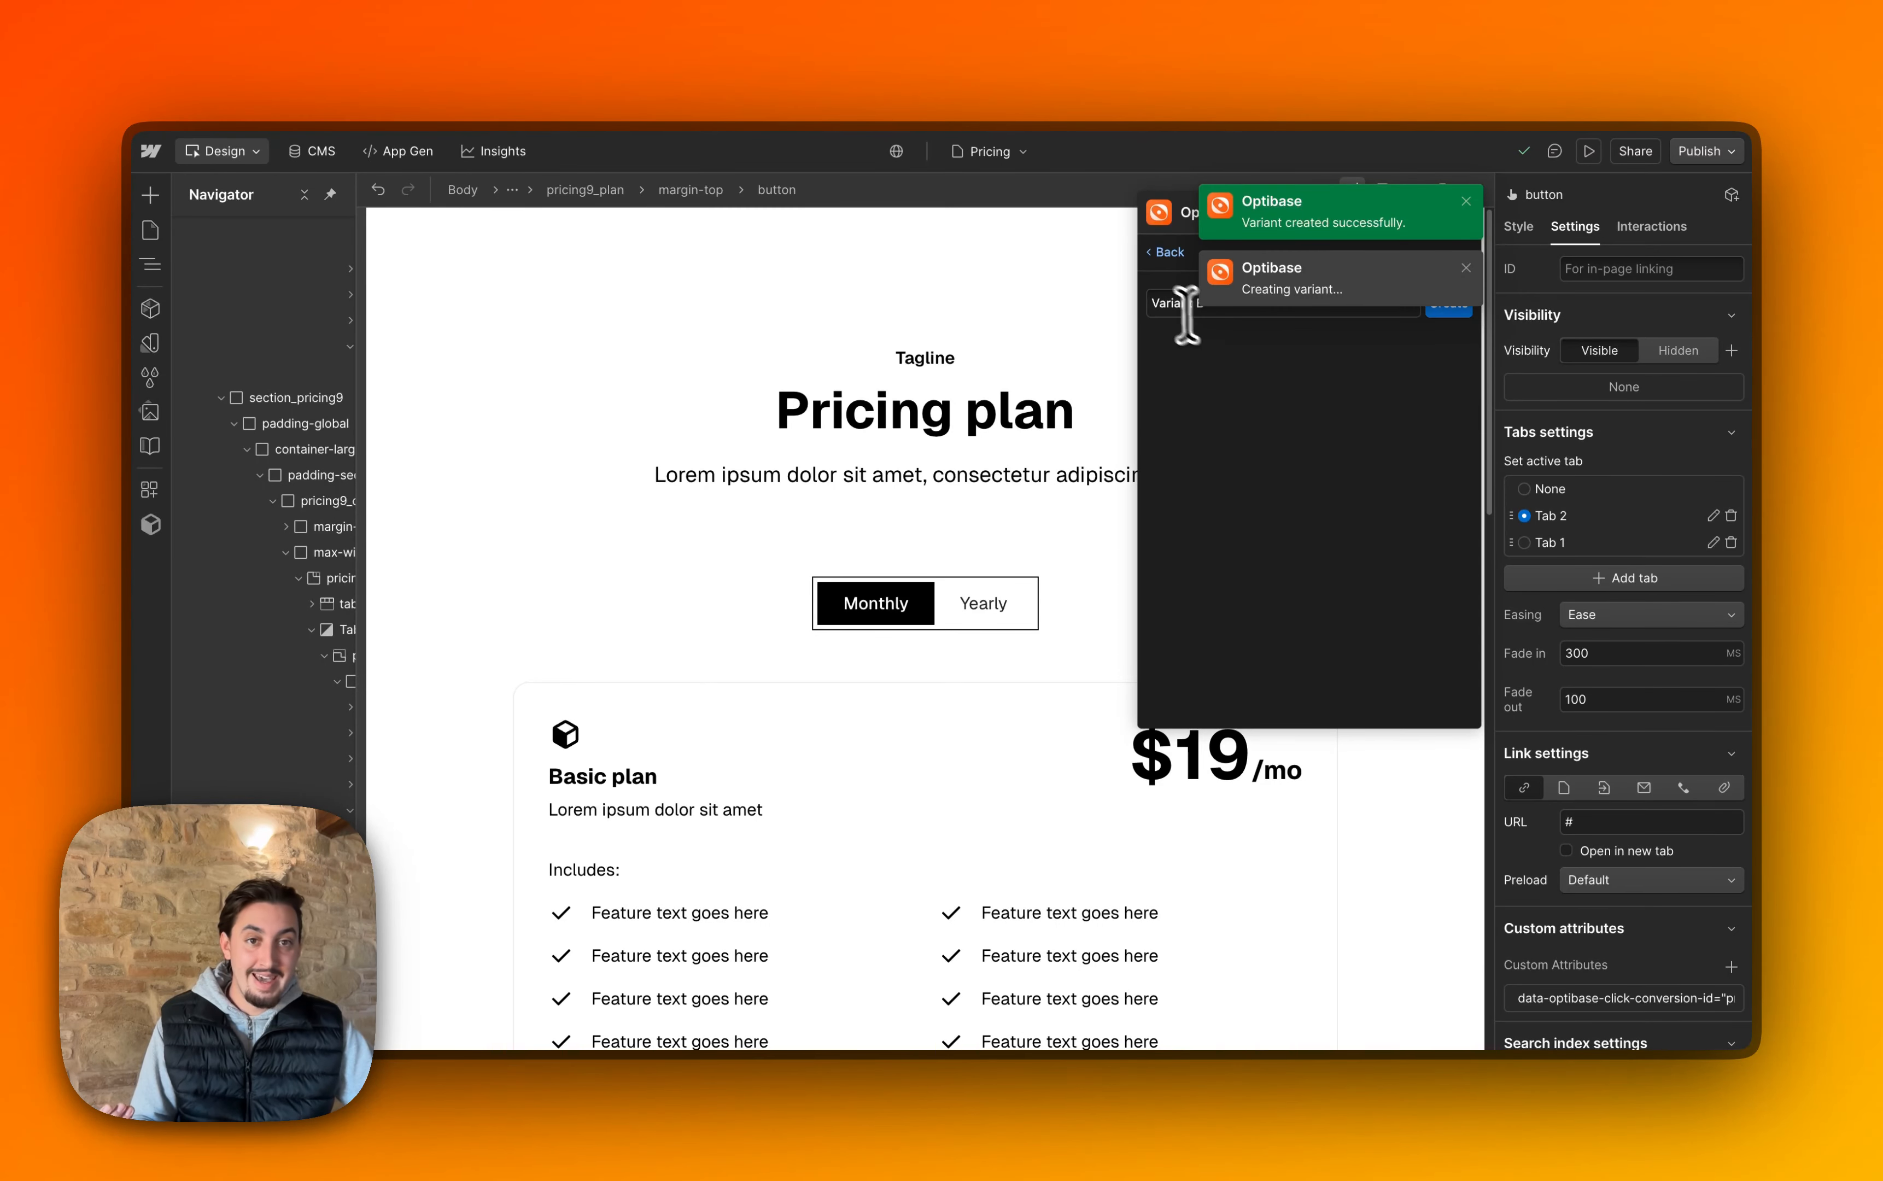
pyautogui.doubleClick(1167, 303)
pyautogui.press('BackSpace')
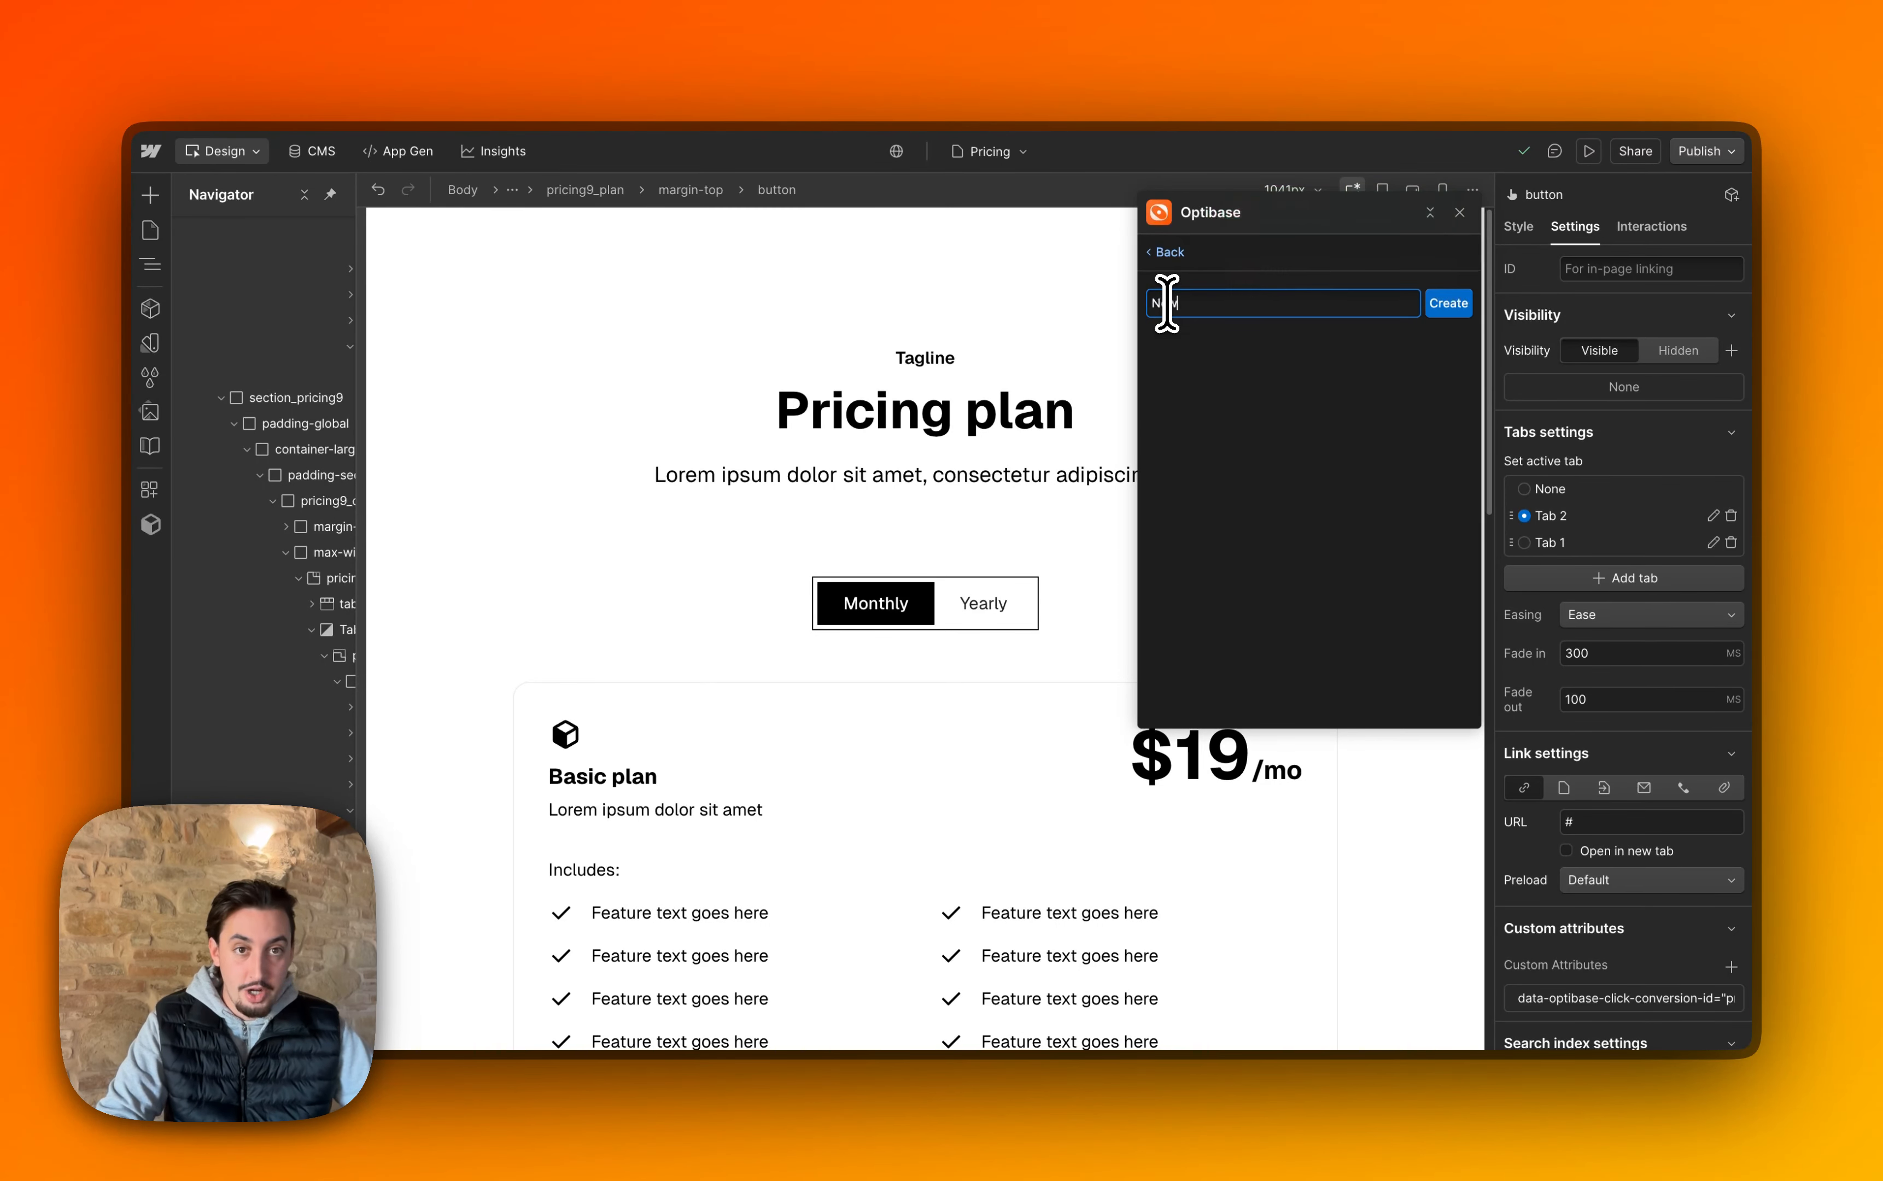
pyautogui.write('New')
pyautogui.click(1440, 312)
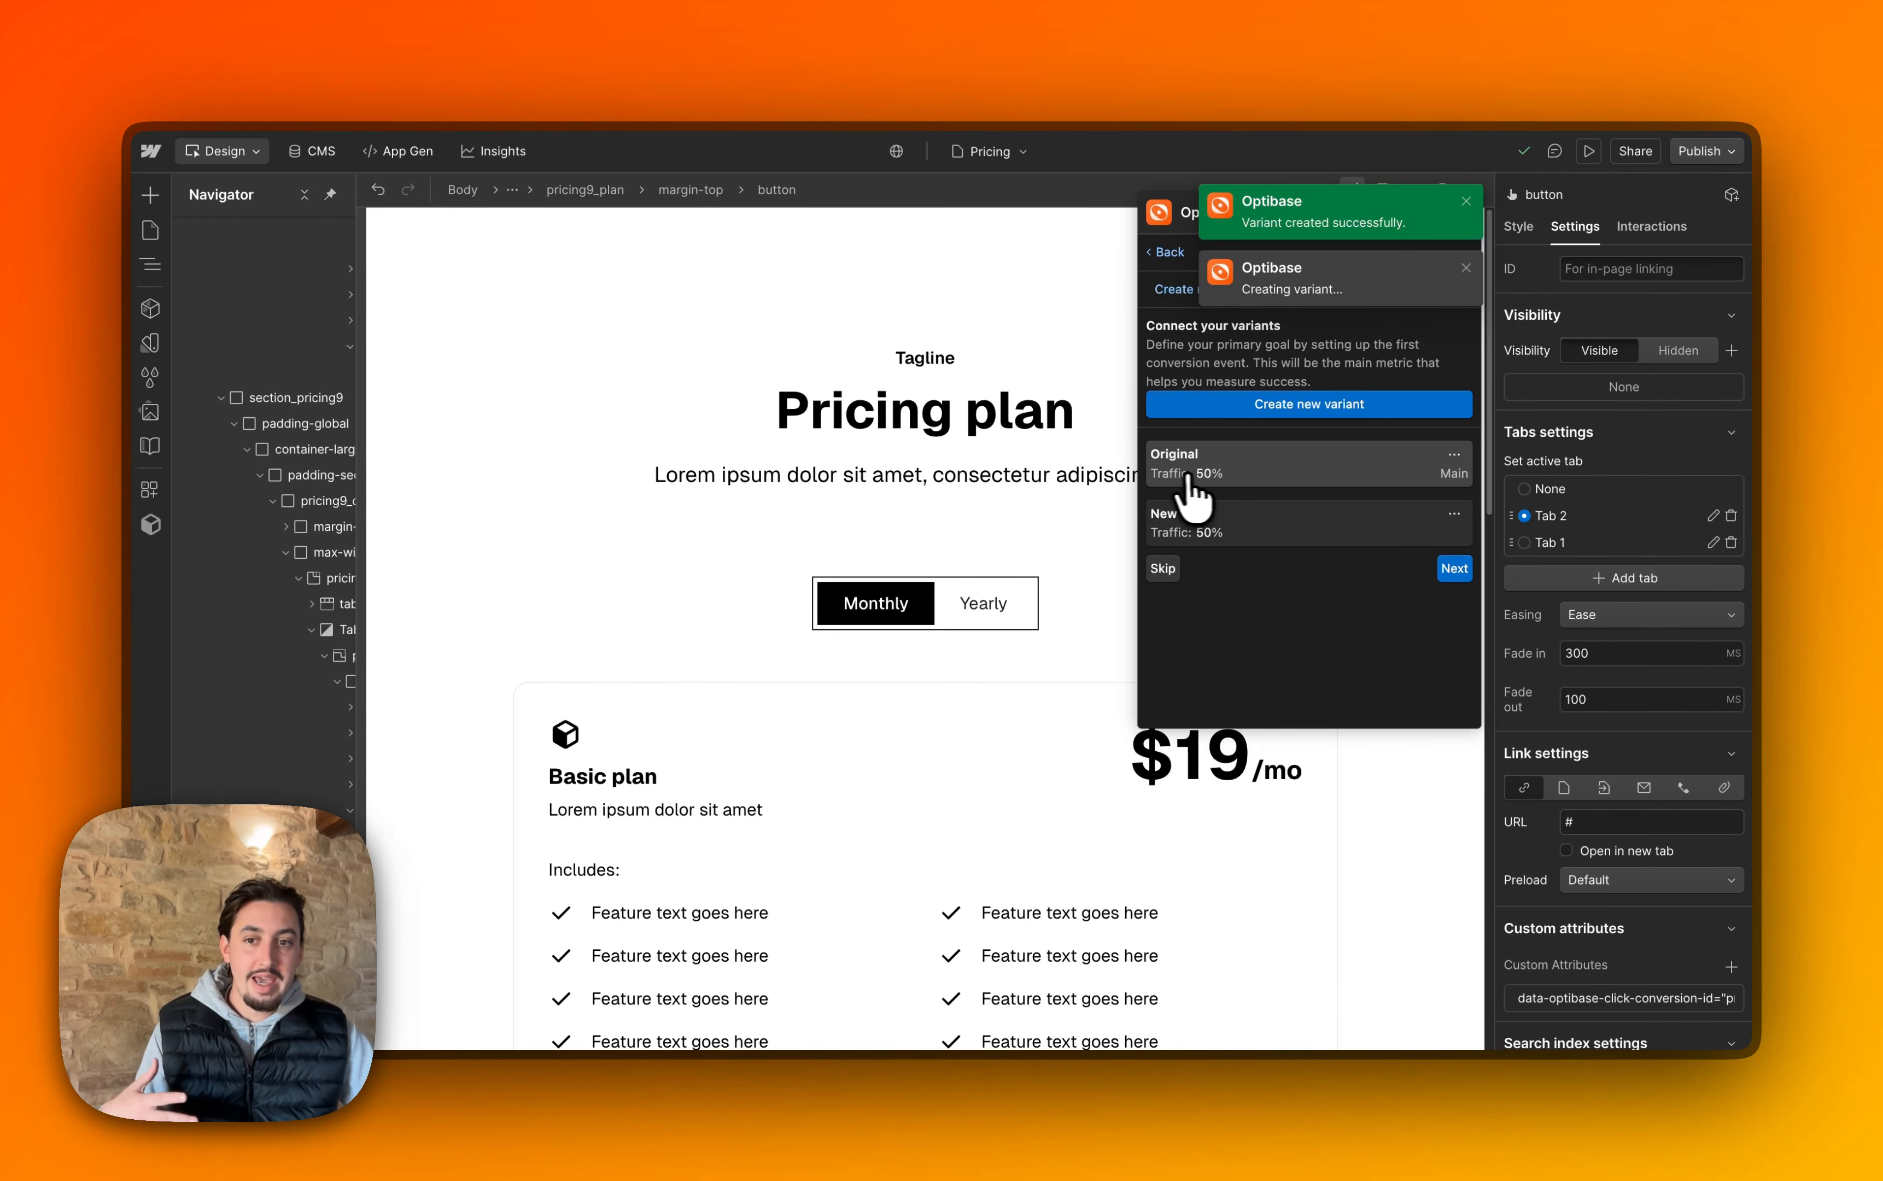
# Connect the Original variant to the first section_pricing9 inside main-wrapper and show that section's custom attributes.
pyautogui.click(304, 195)
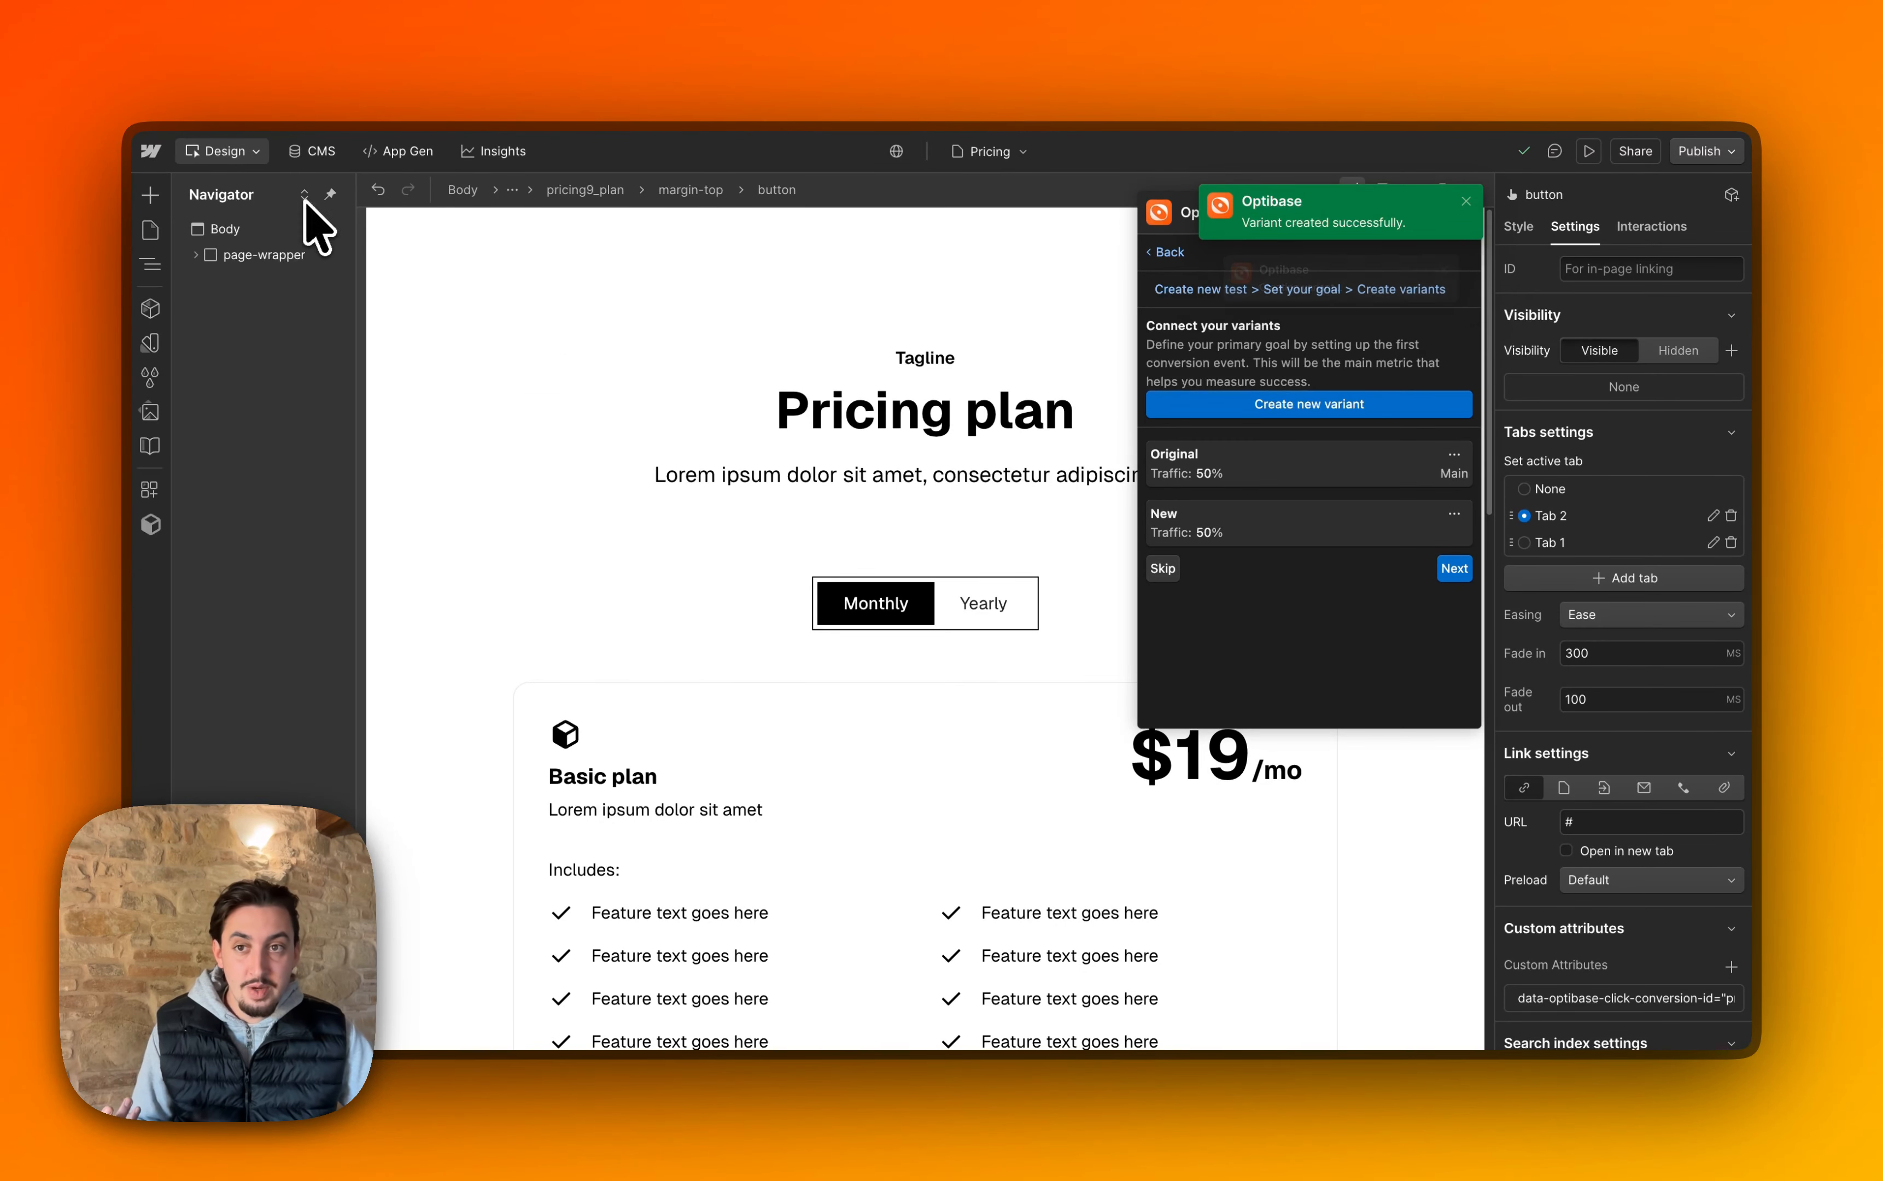
pyautogui.click(195, 256)
pyautogui.click(208, 306)
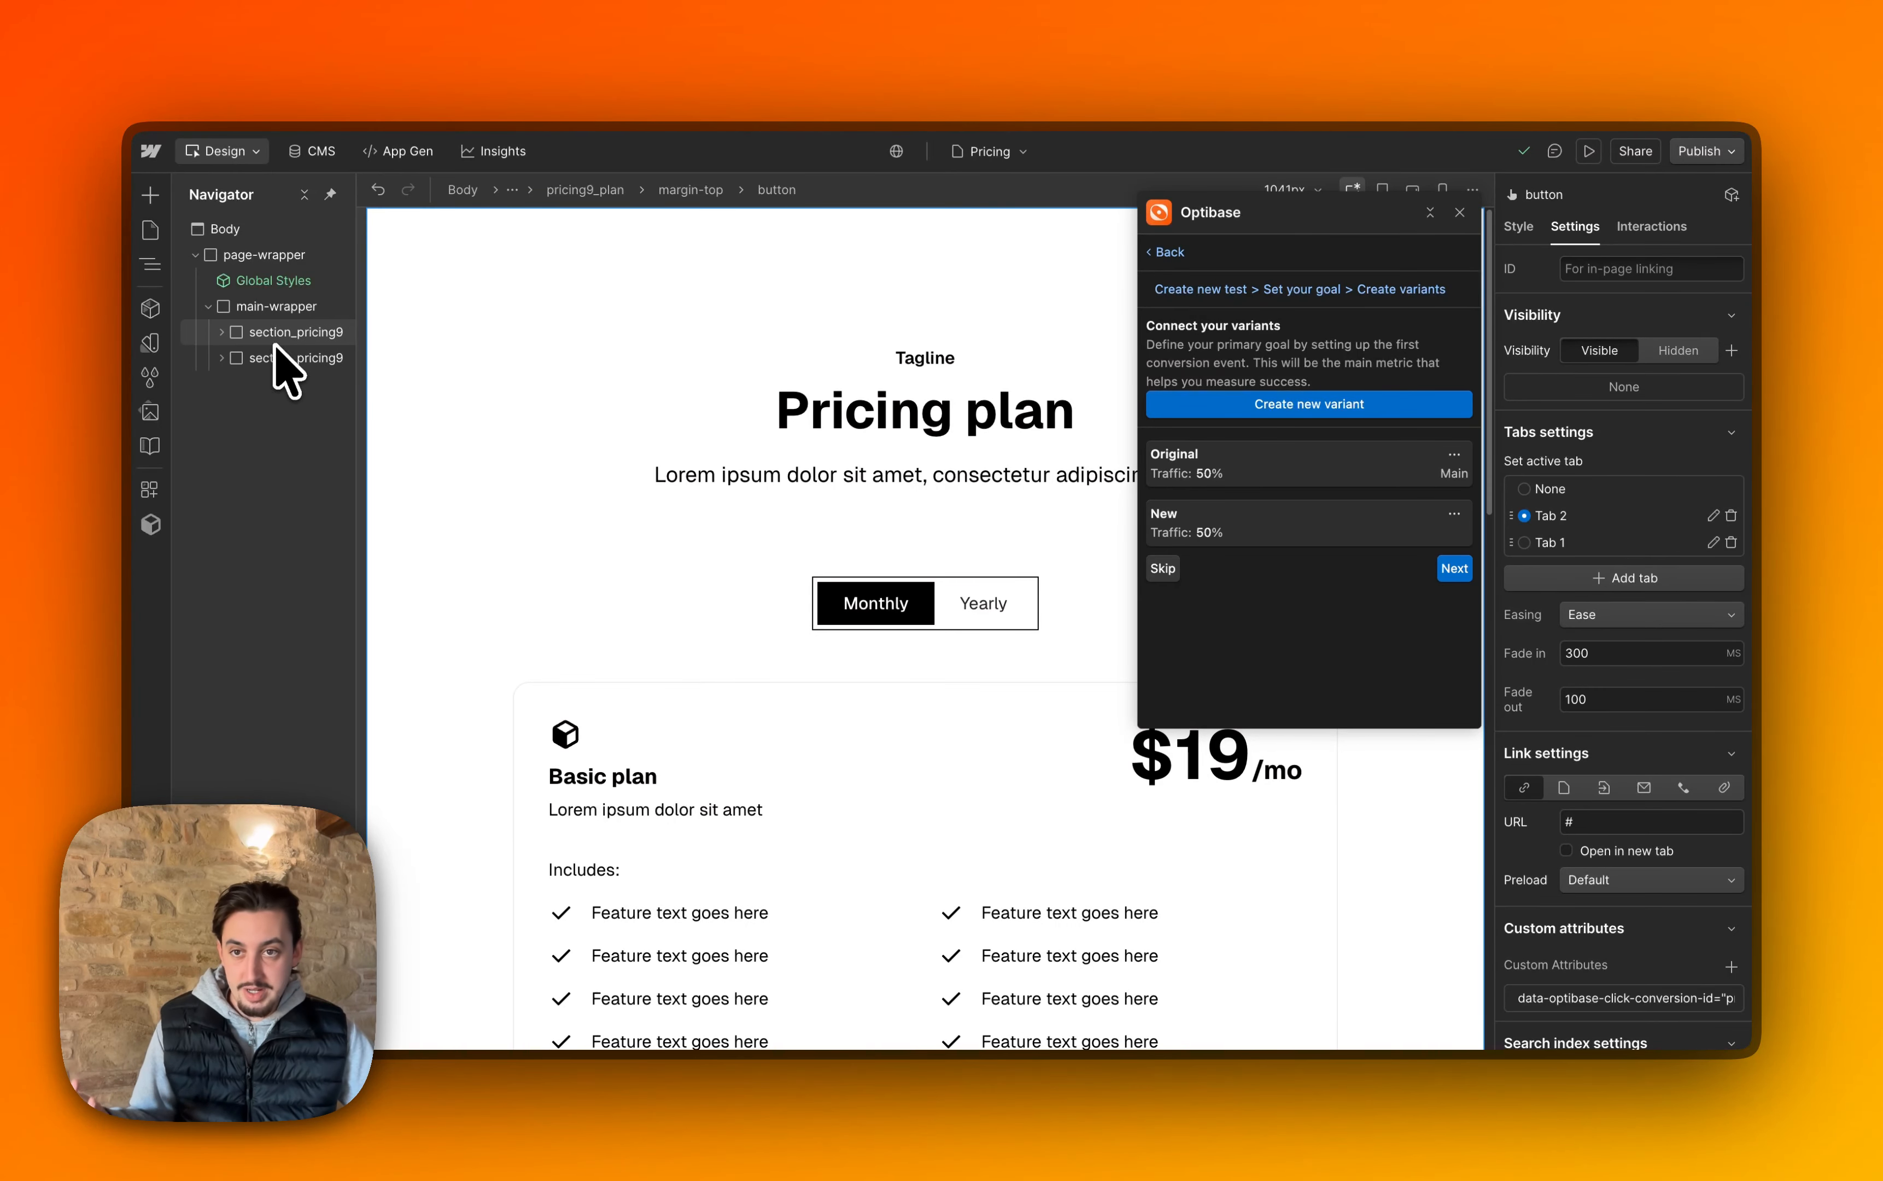
pyautogui.click(316, 334)
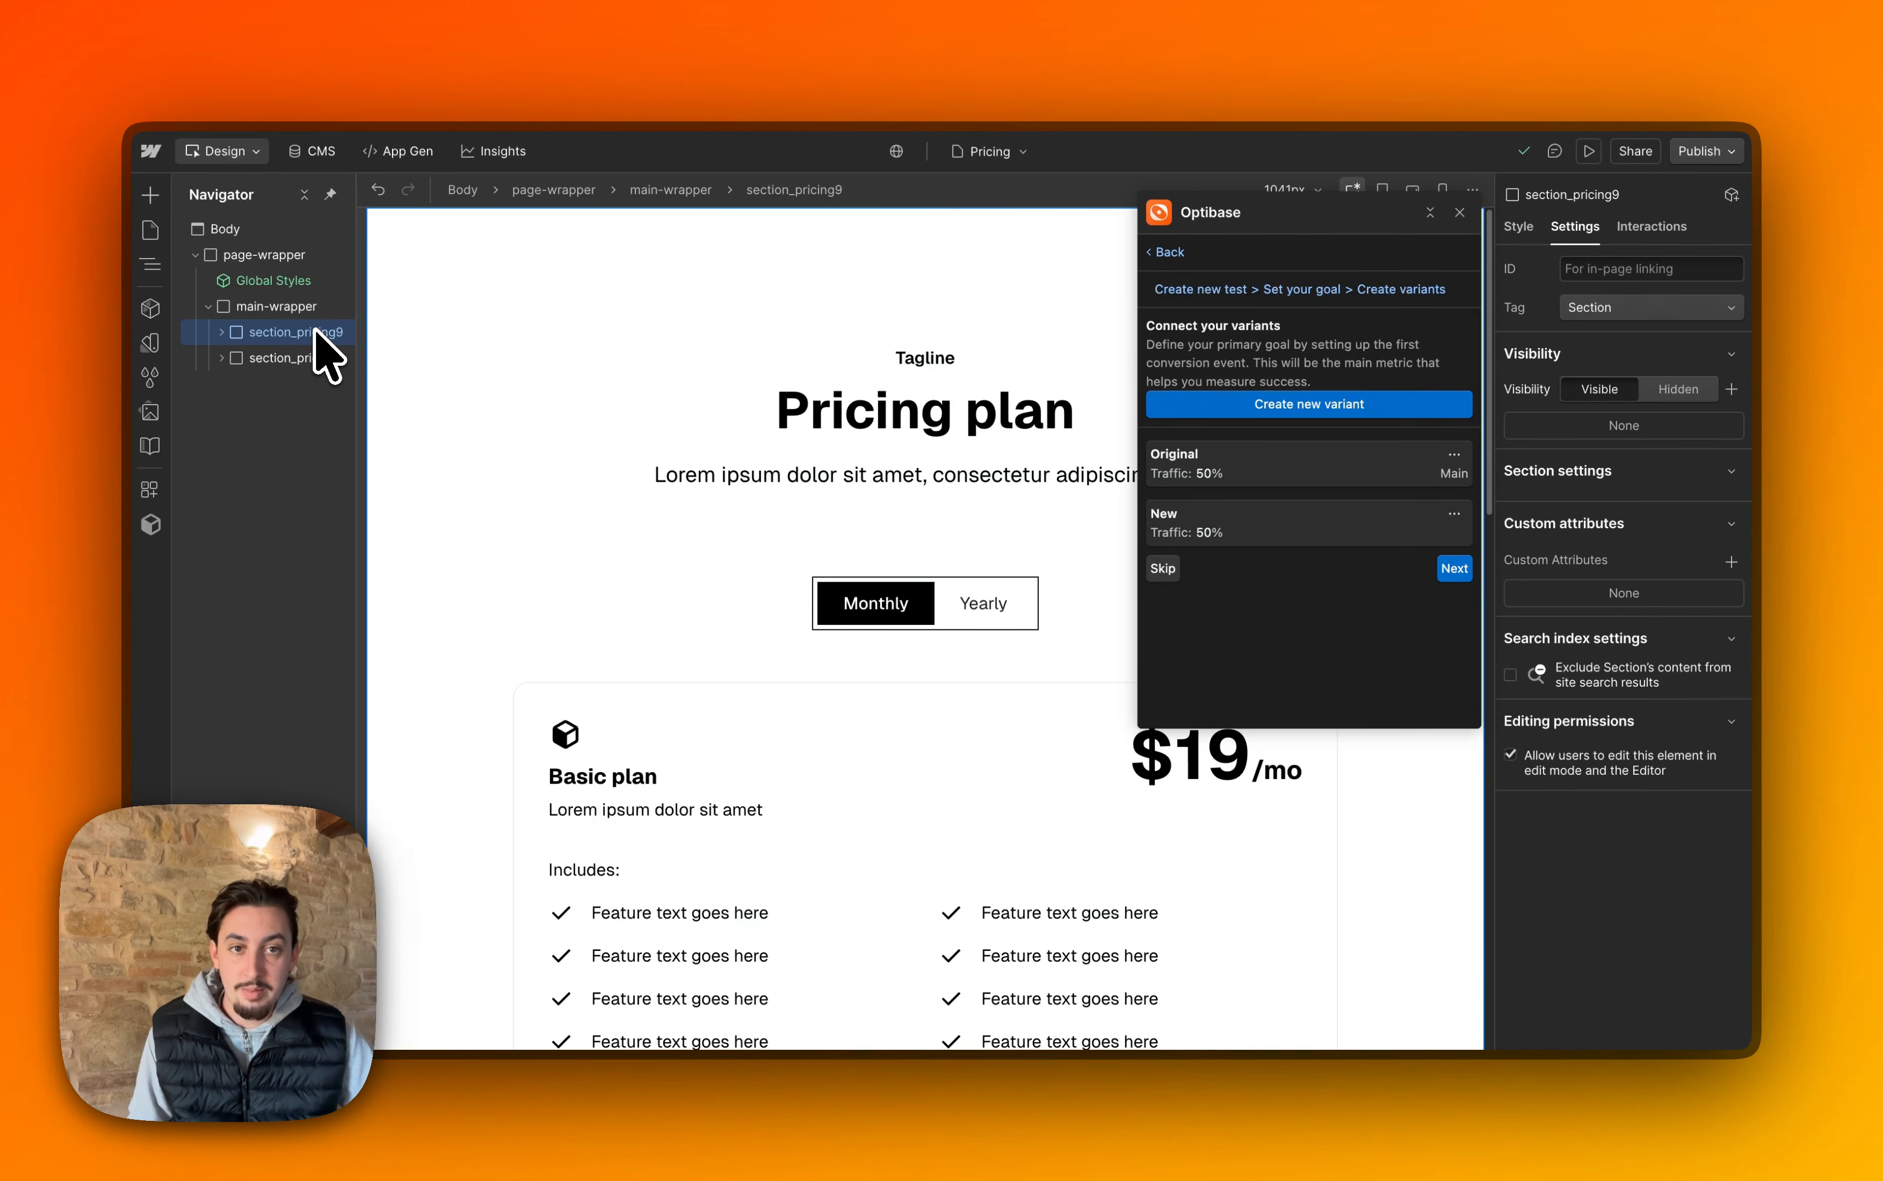
pyautogui.click(1299, 469)
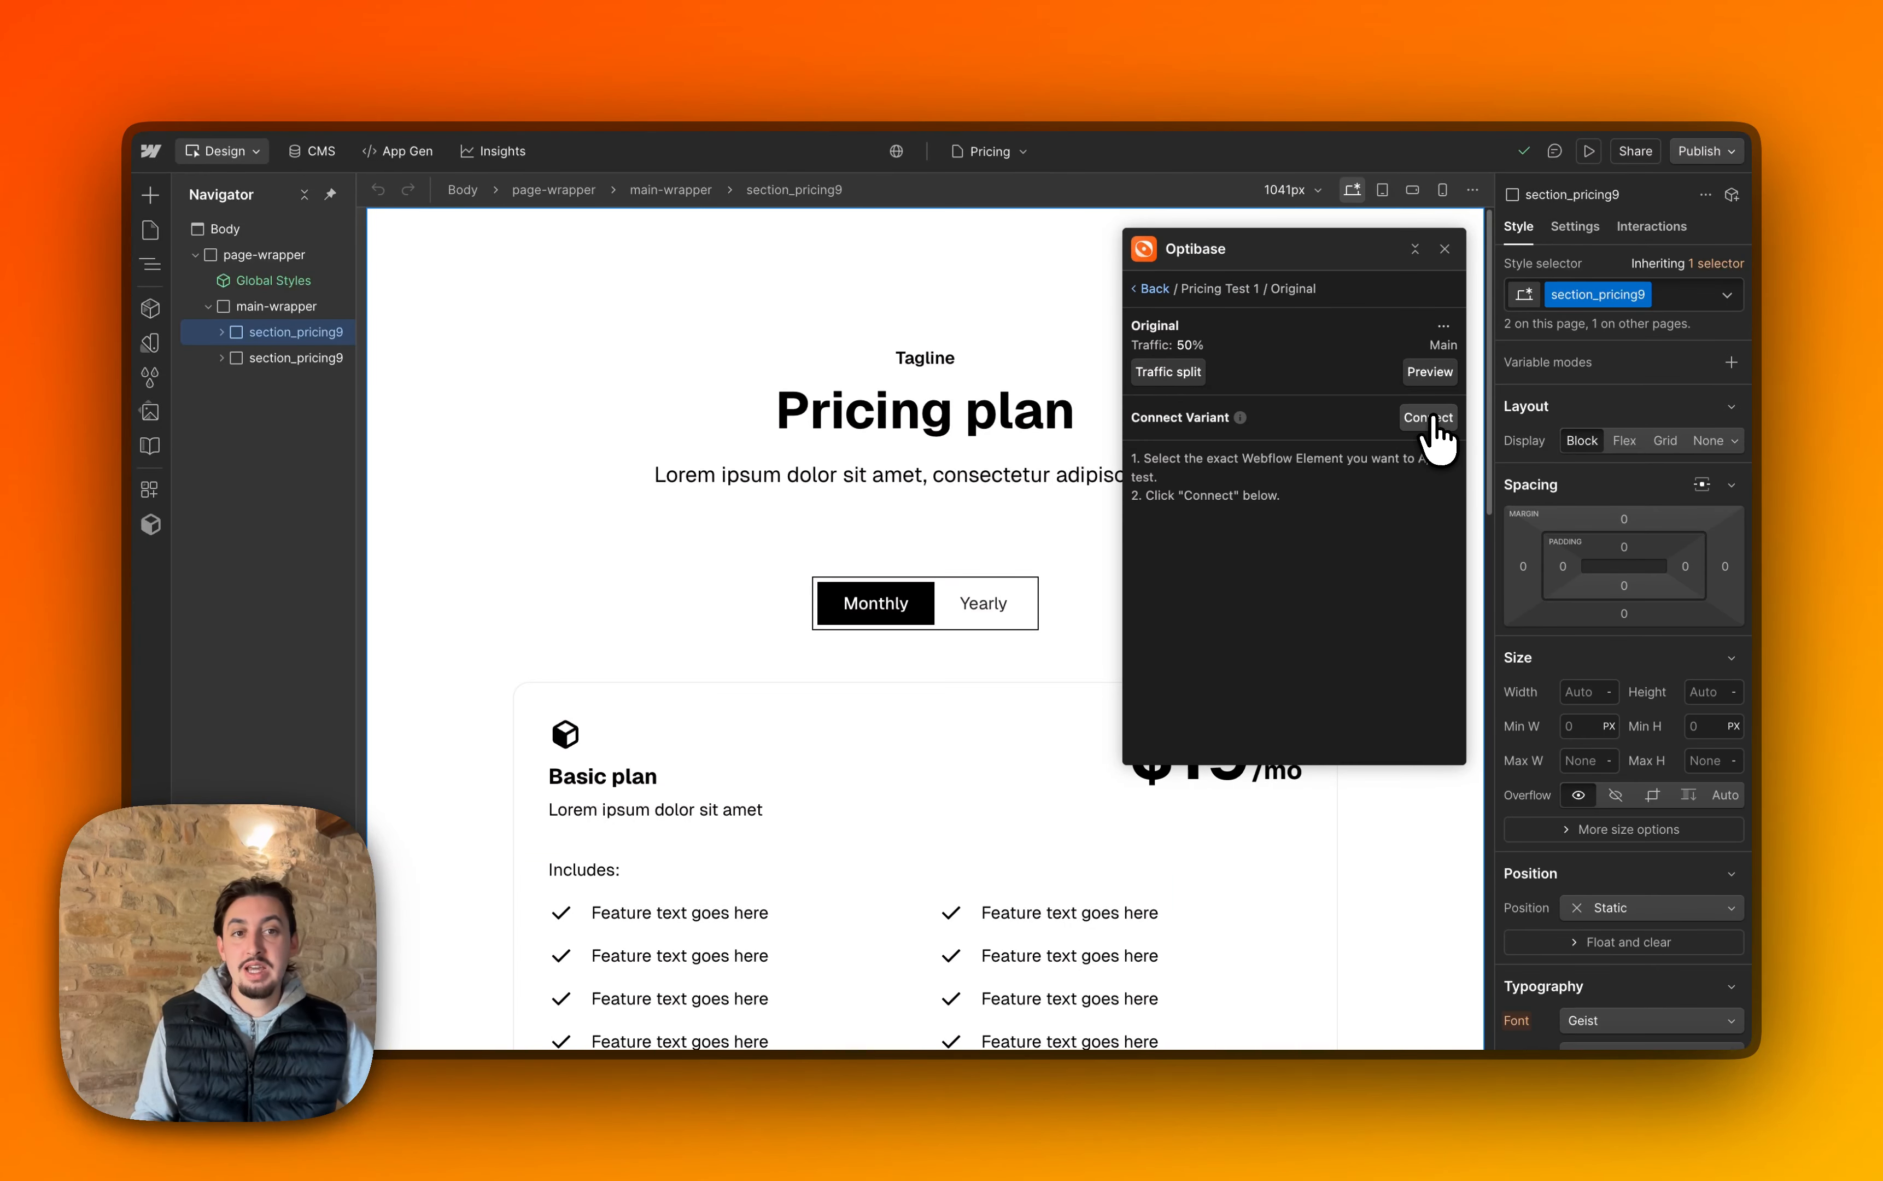
pyautogui.click(1431, 422)
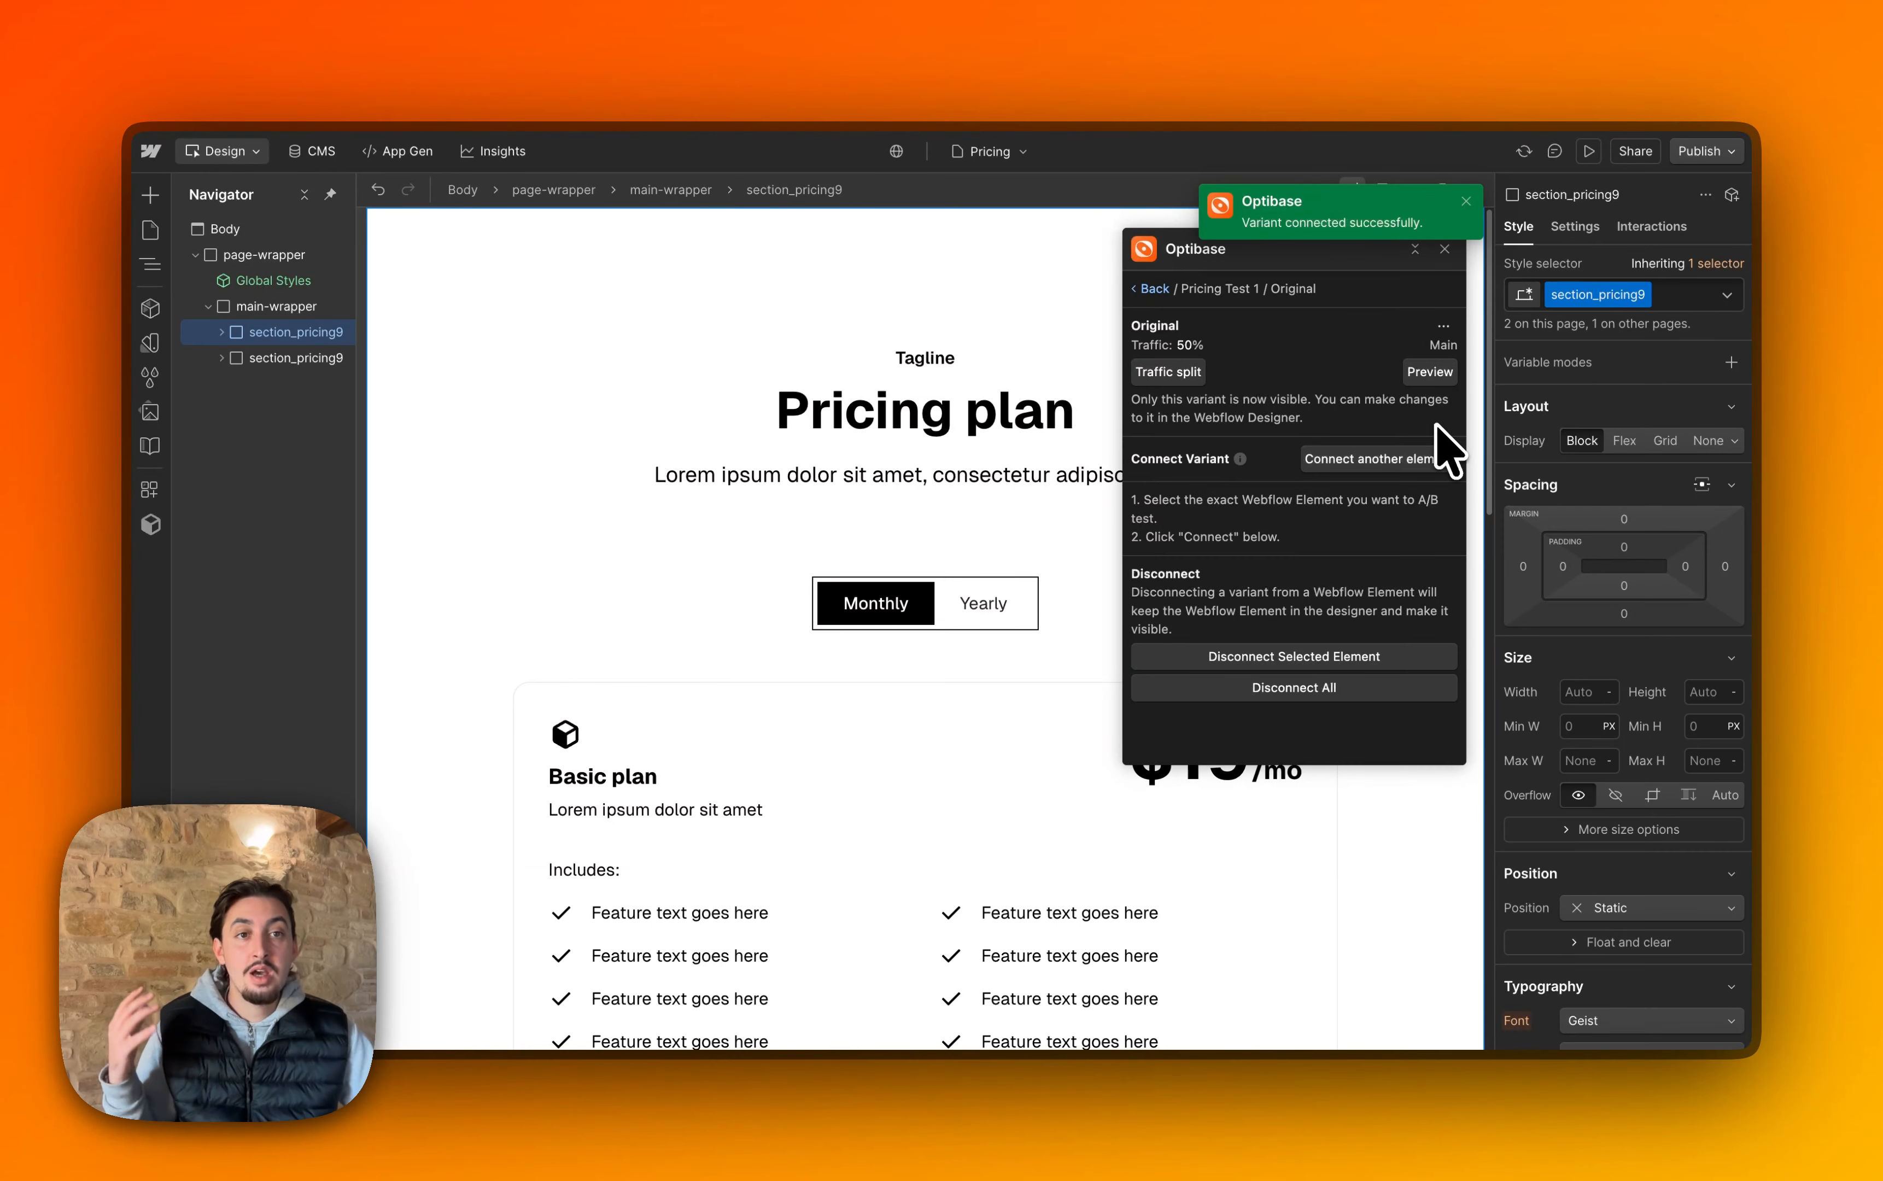
pyautogui.click(1575, 228)
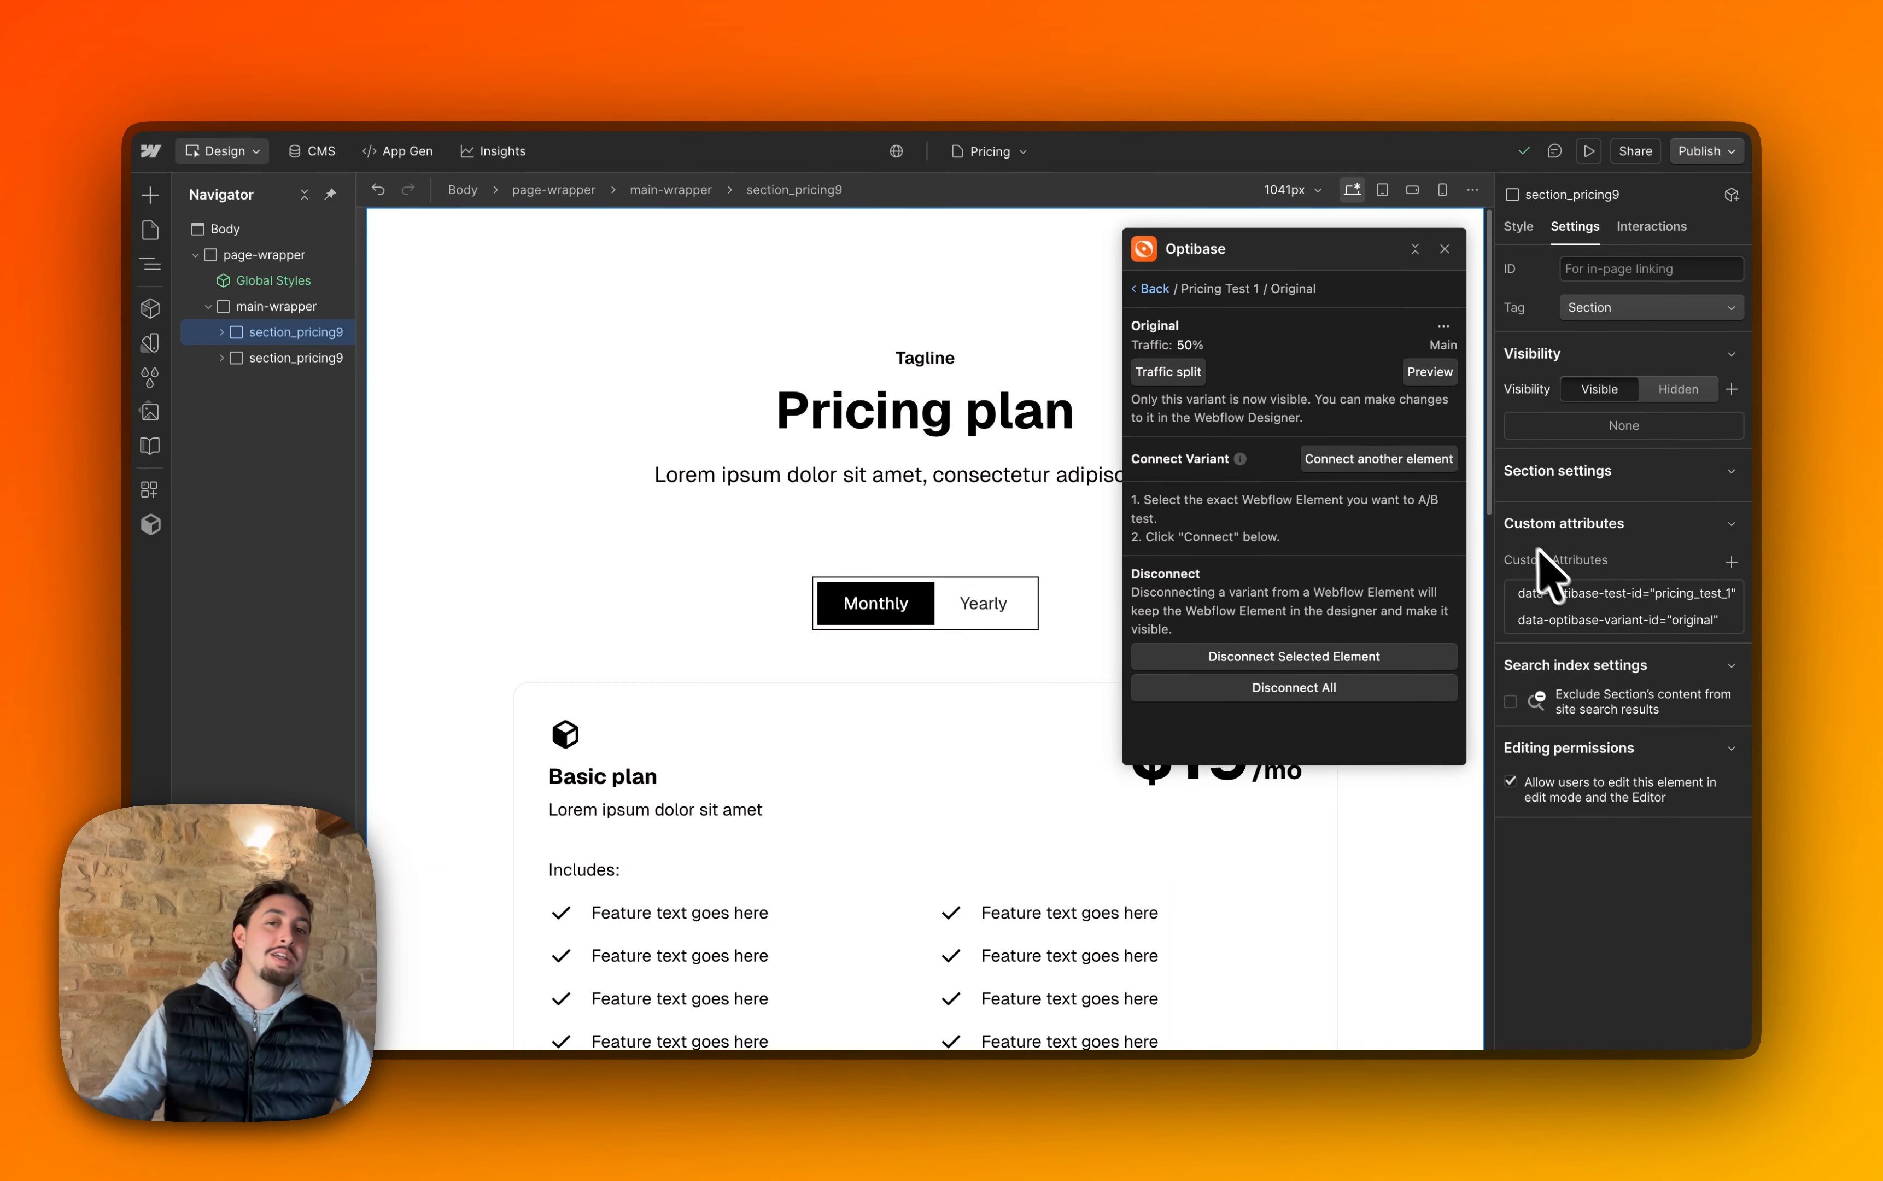
# Return to Pricing Test 1 and connect the New variant to the second section_pricing9, which defaults to Yearly.
pyautogui.click(1154, 289)
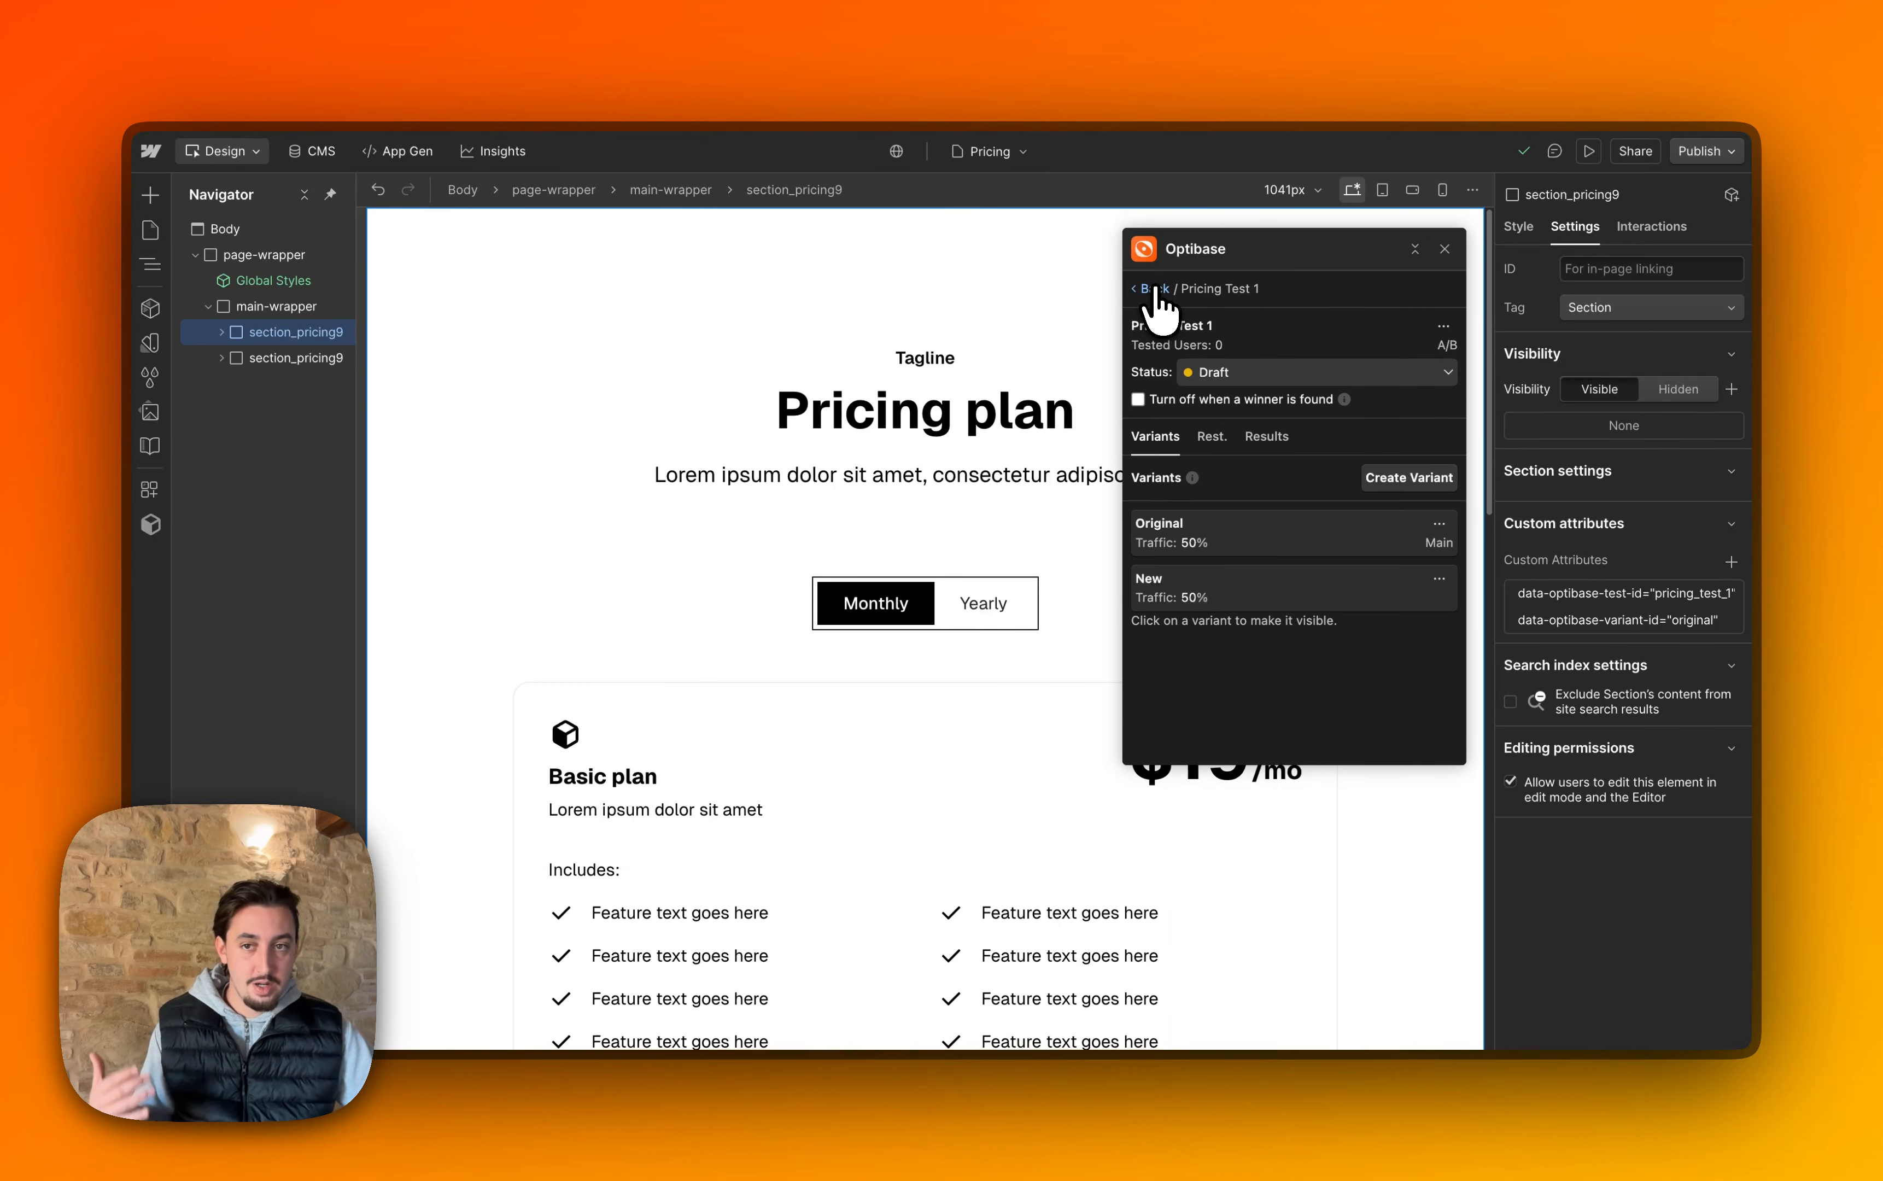
pyautogui.click(270, 358)
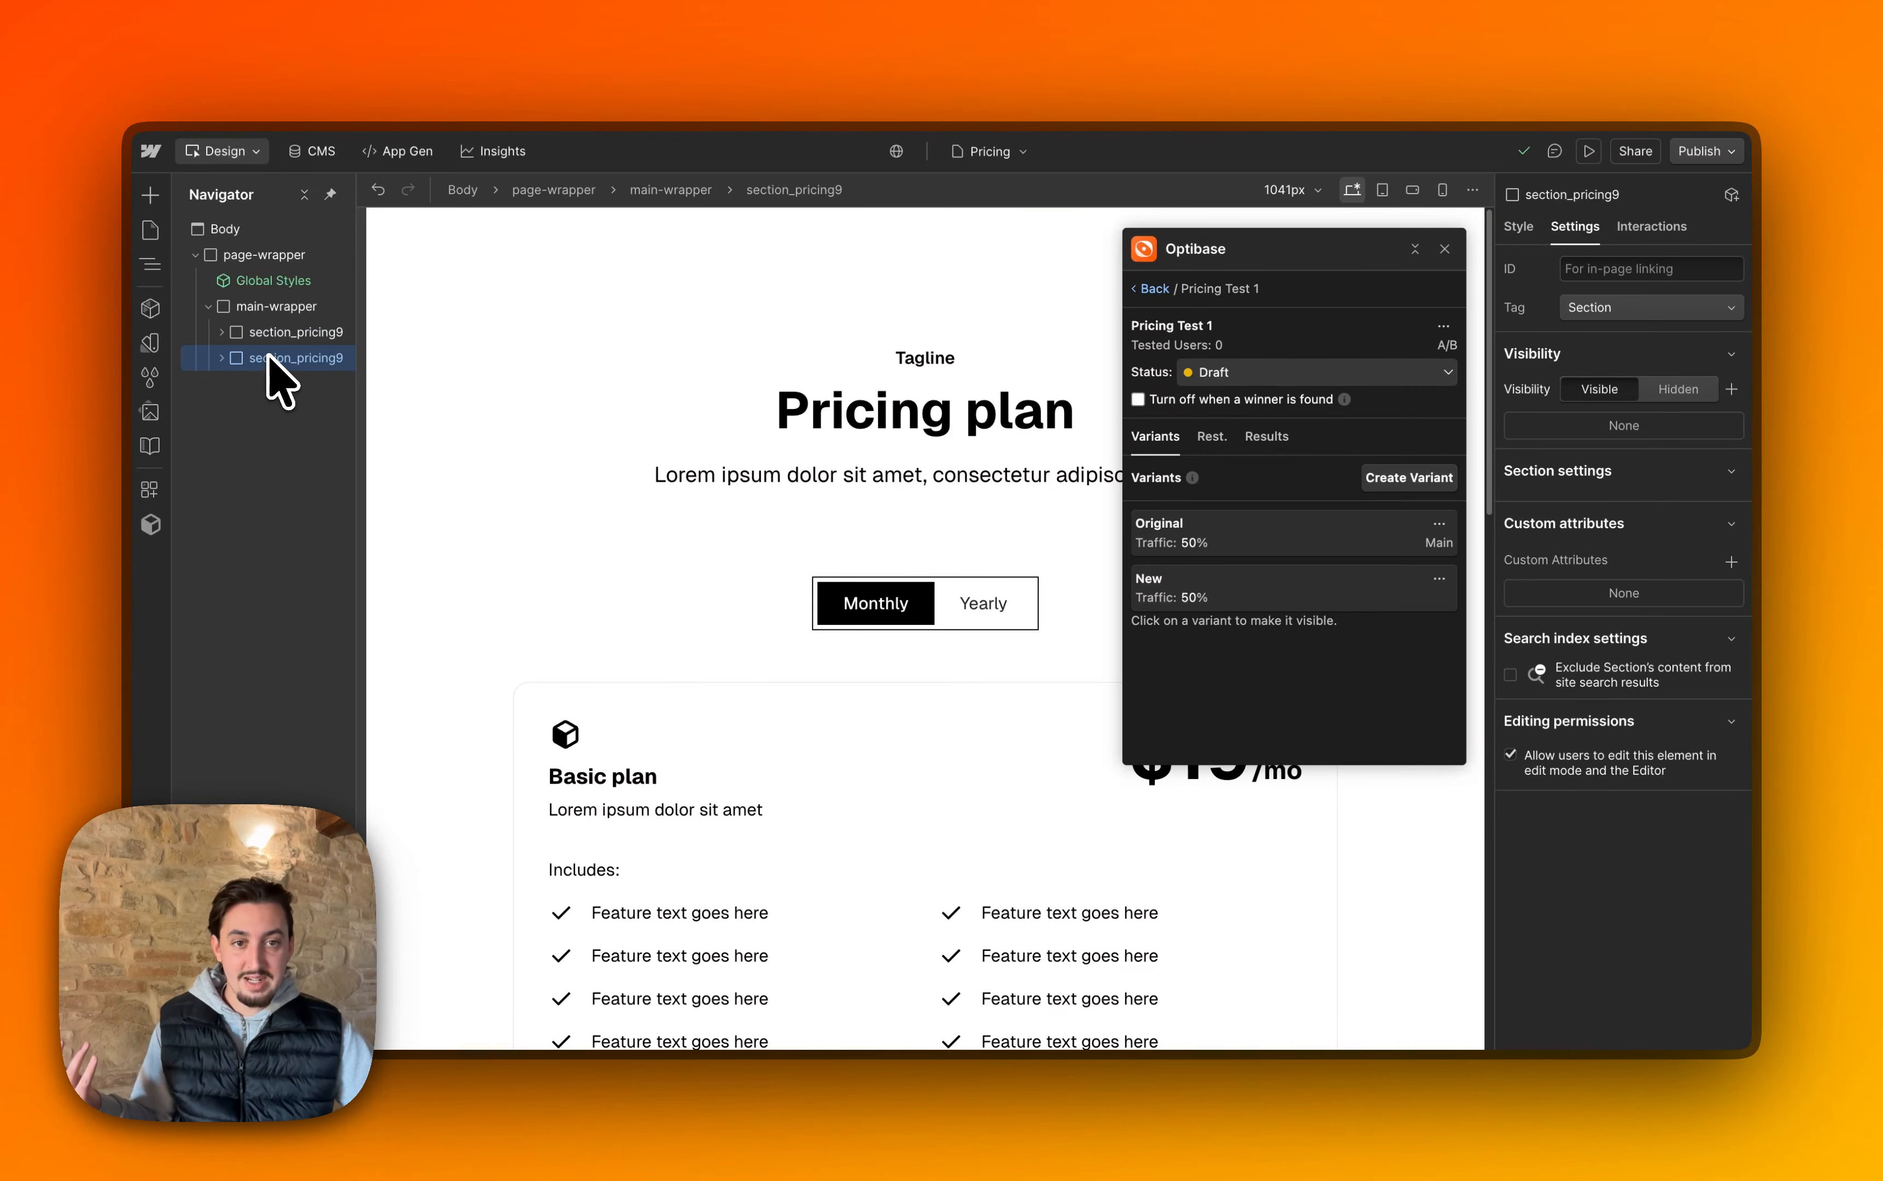
pyautogui.click(1264, 598)
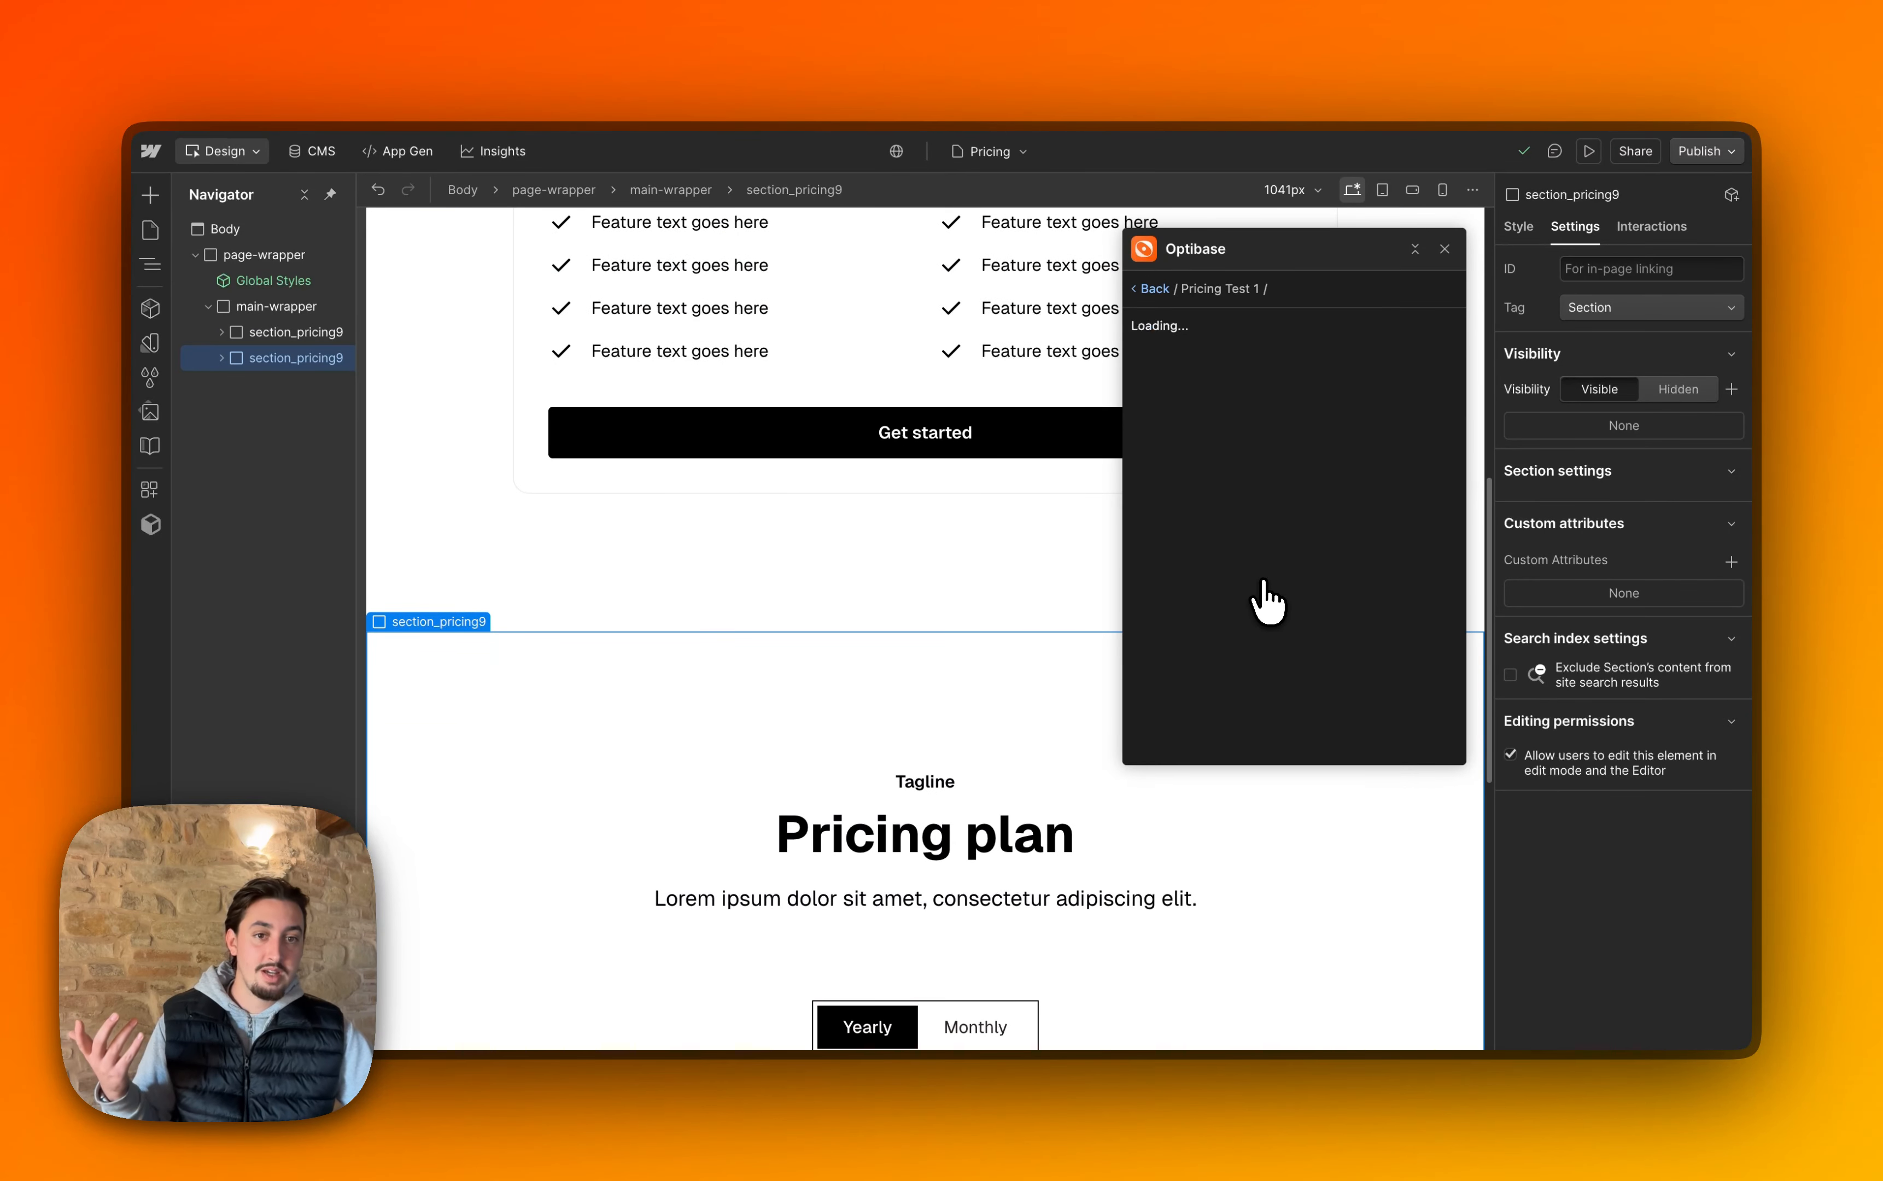
pyautogui.click(1430, 418)
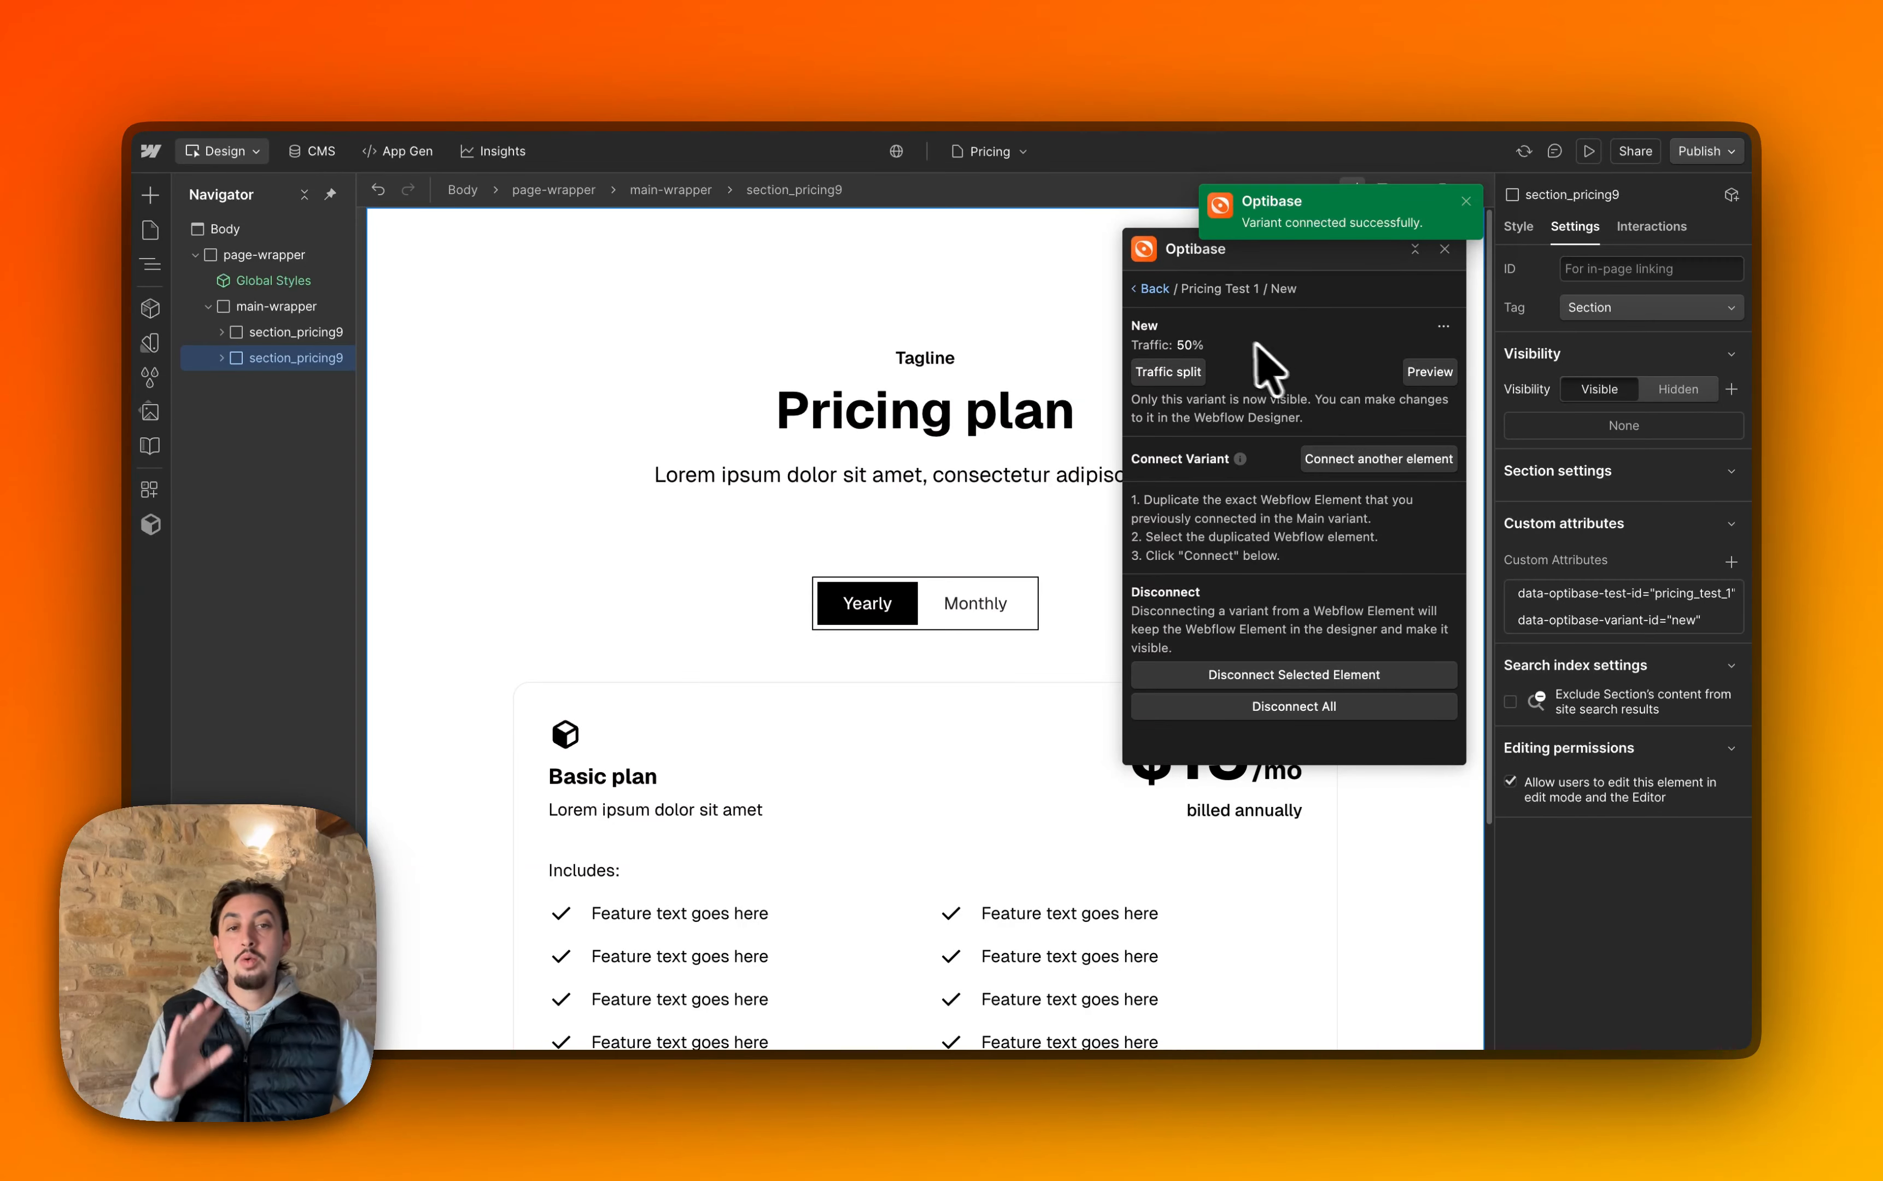
# Return to the Pricing Test 1 overview and set the test's status to Active.
pyautogui.click(1149, 291)
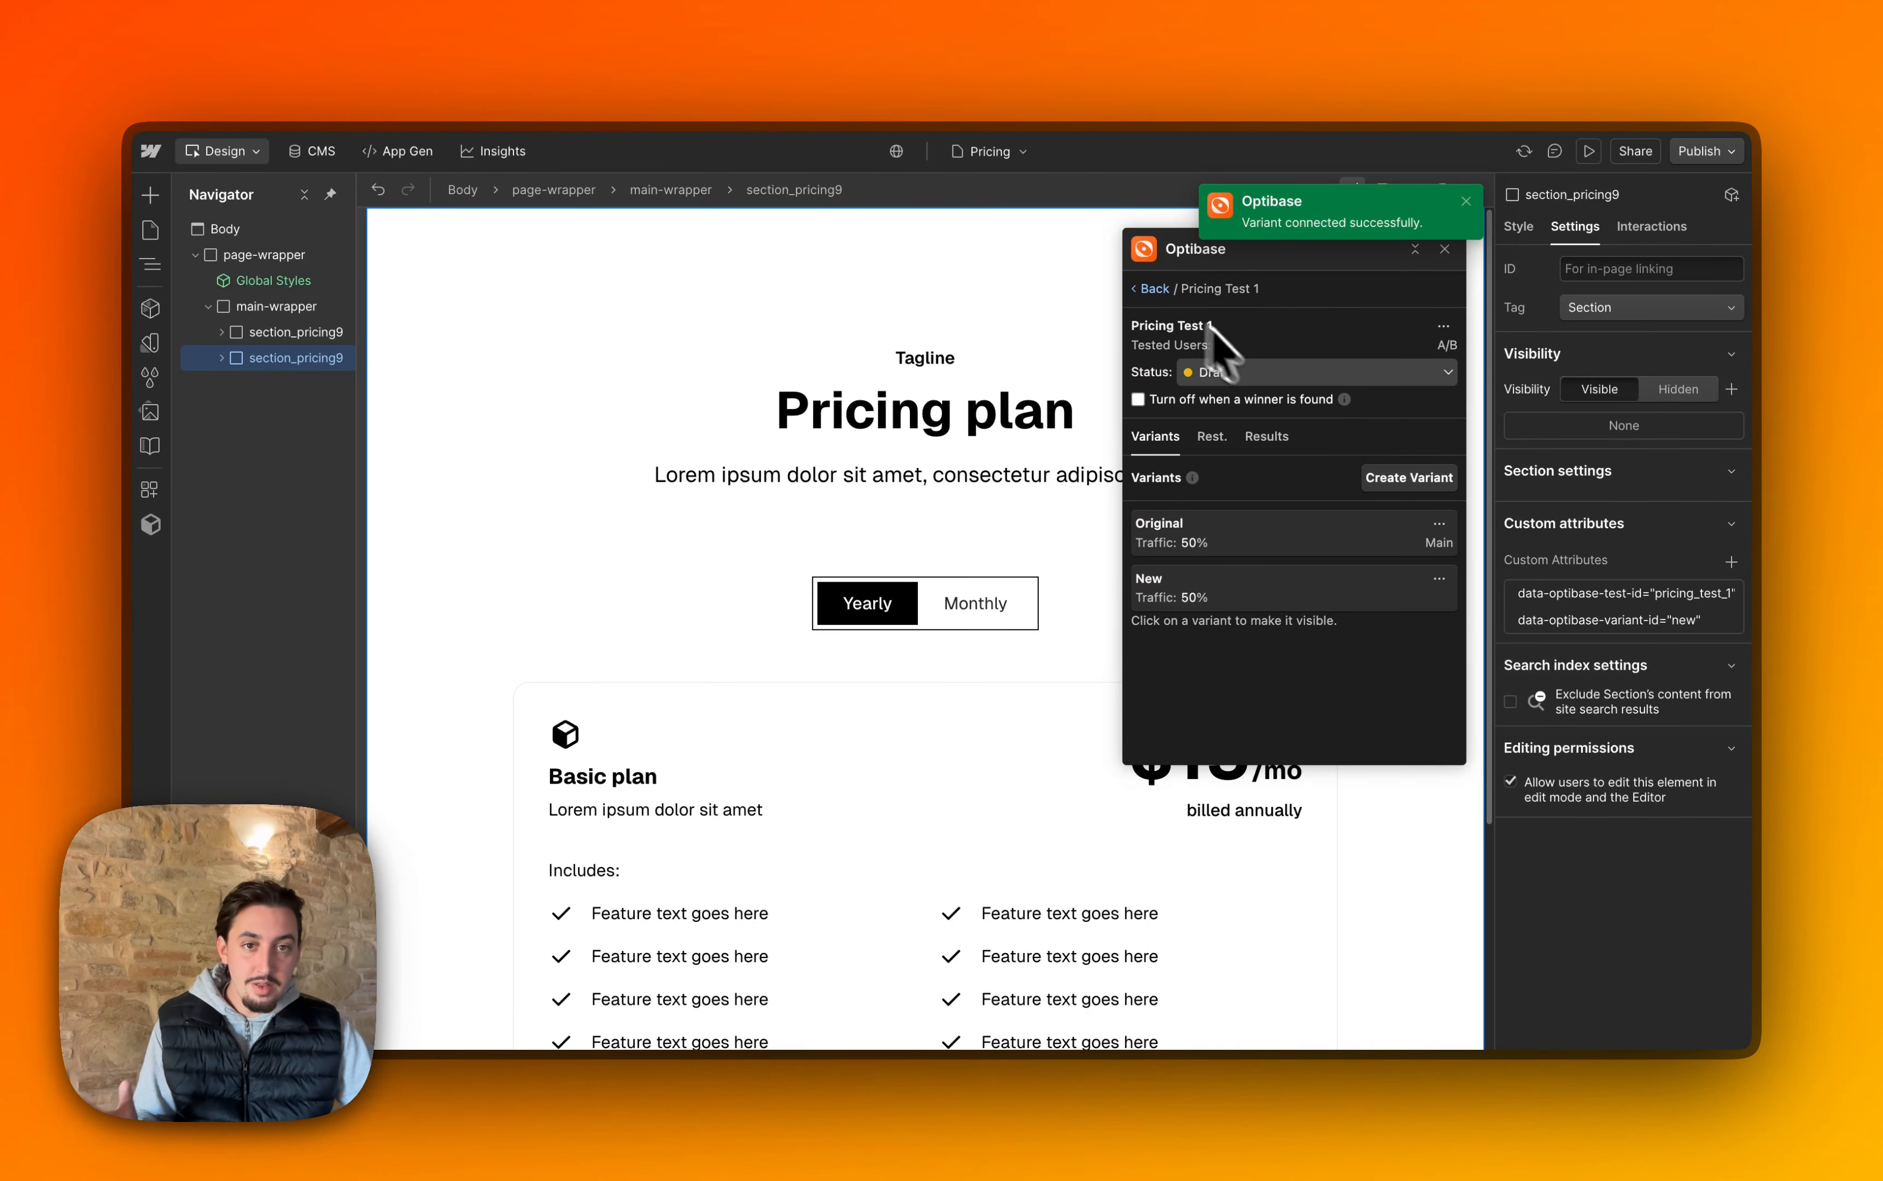
pyautogui.click(1293, 378)
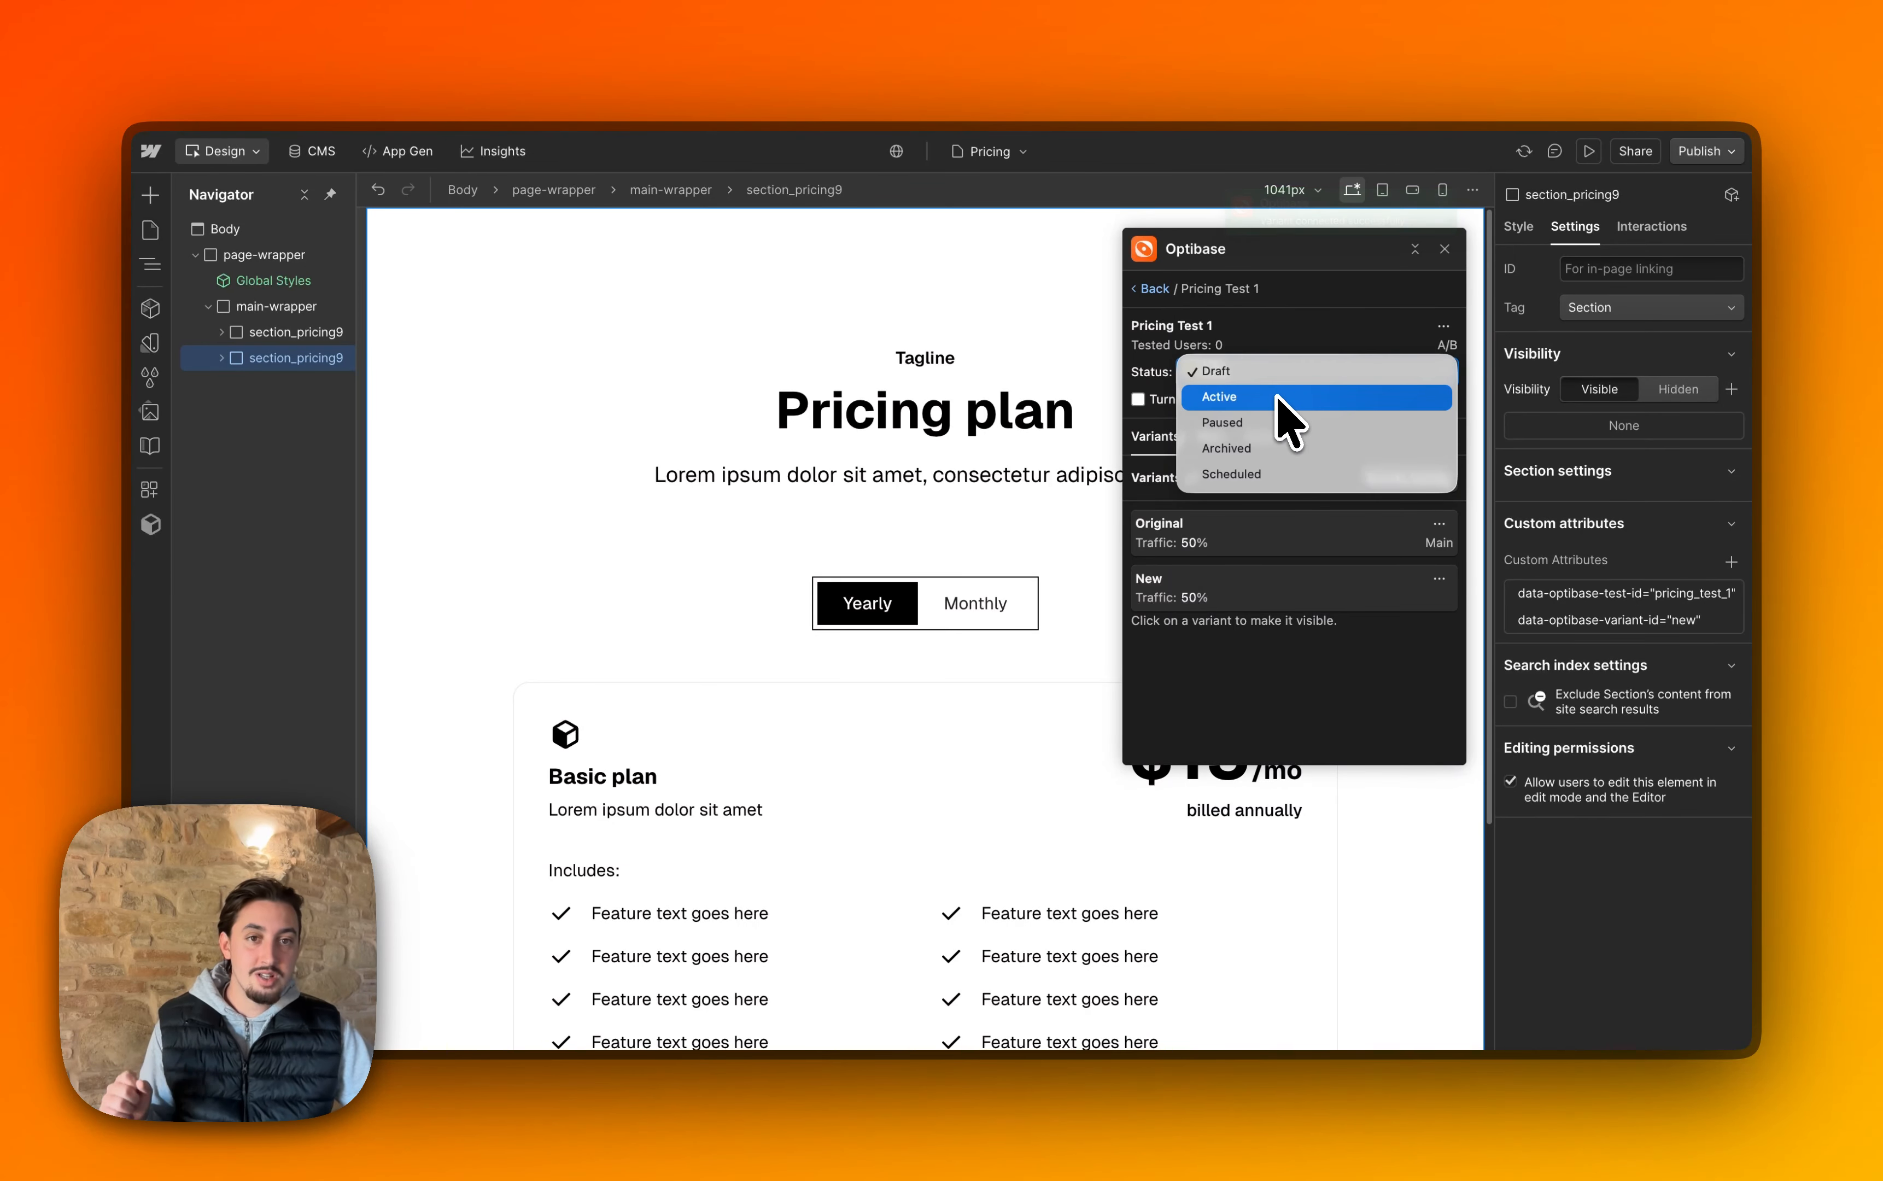
pyautogui.click(1281, 394)
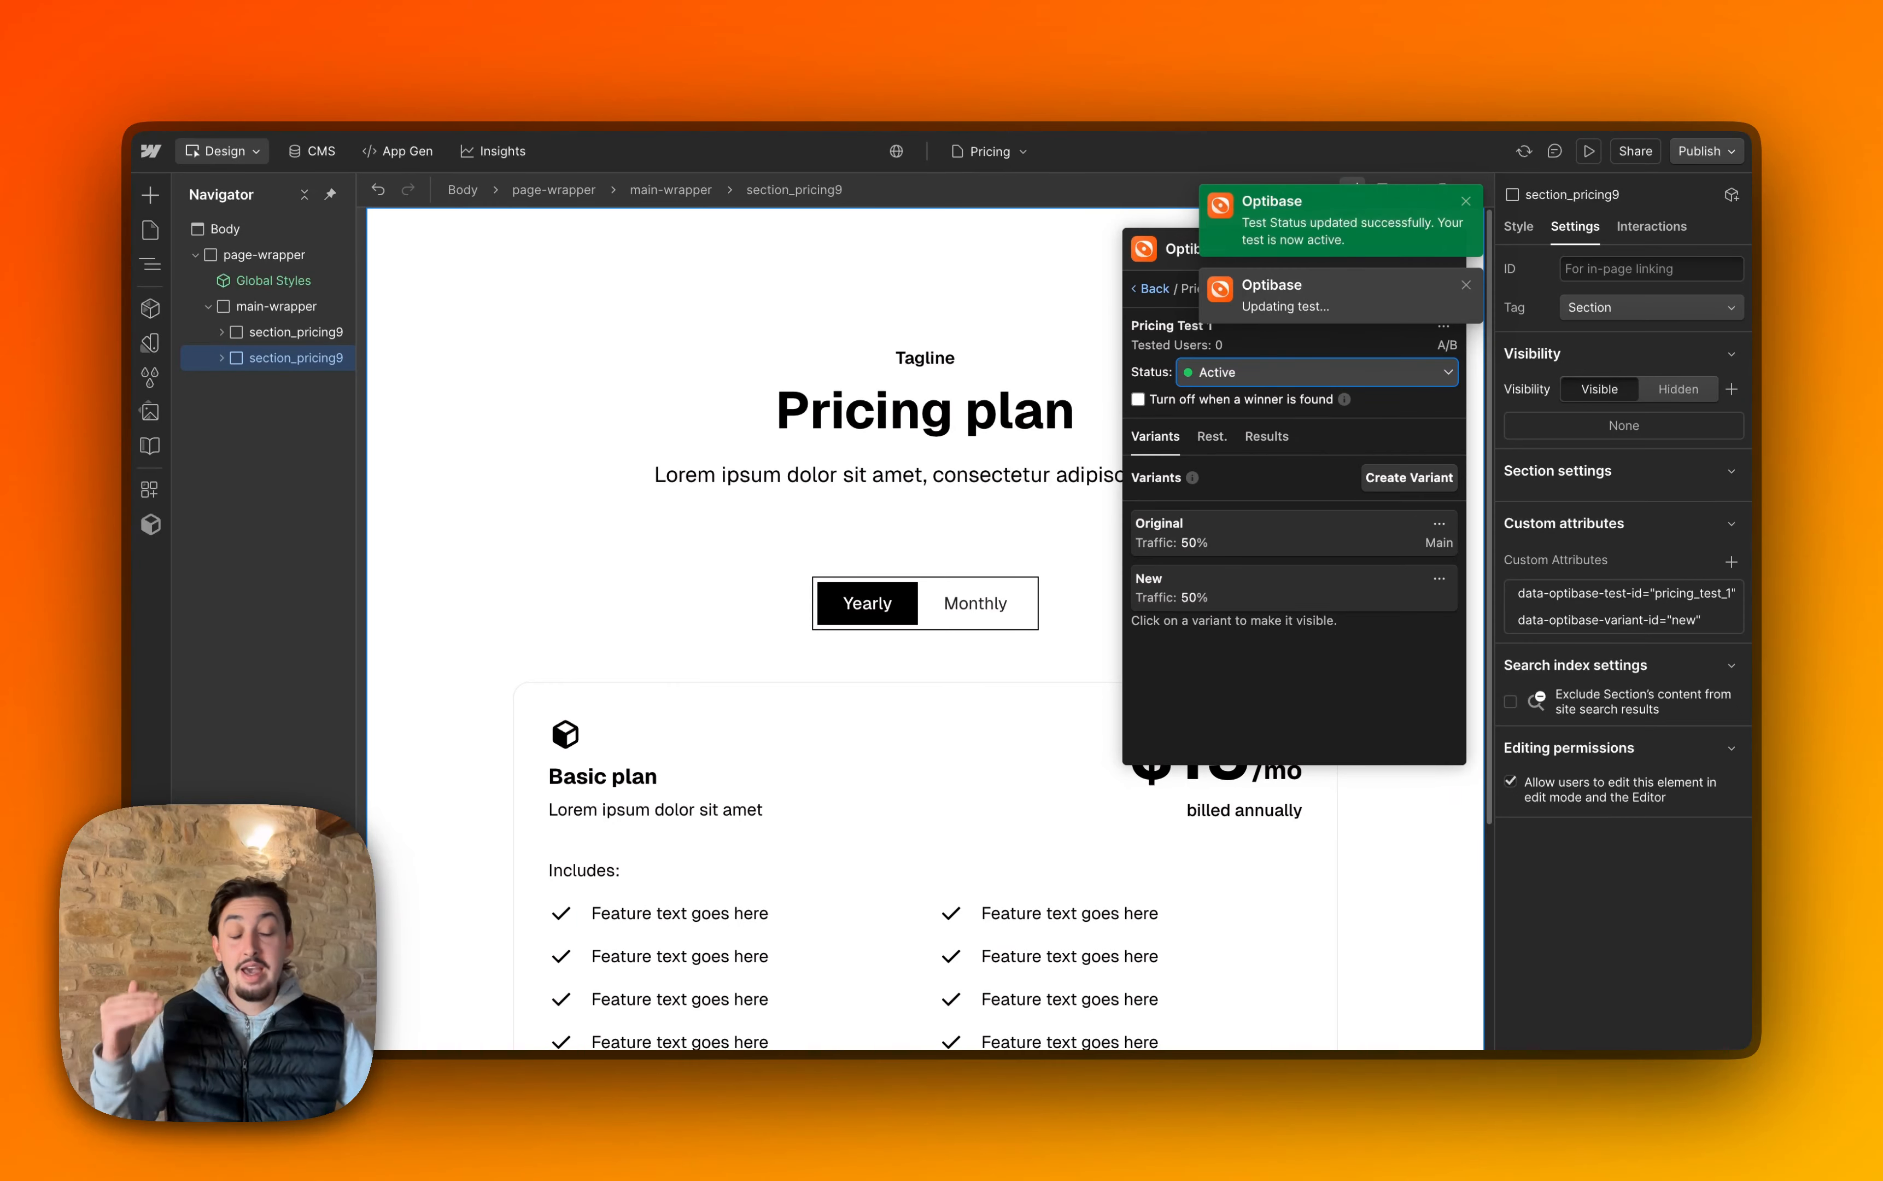